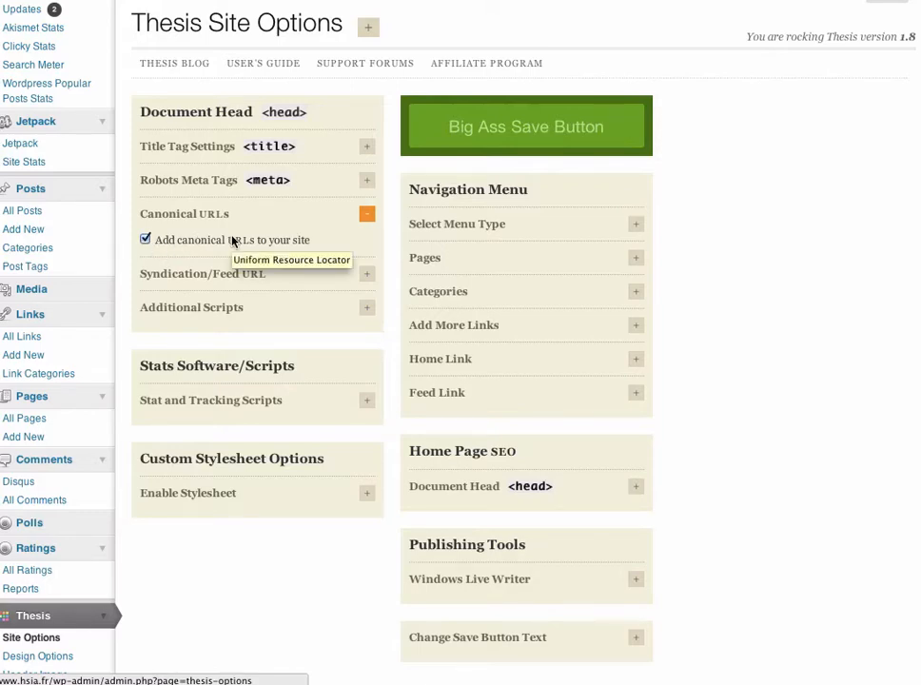
Step: Expand the Syndication/Feed URL setting, inspect the Feedburner address in it, and check the subscribe link on the blog's home page
{"action": "left_click", "coordinate": [368, 276]}
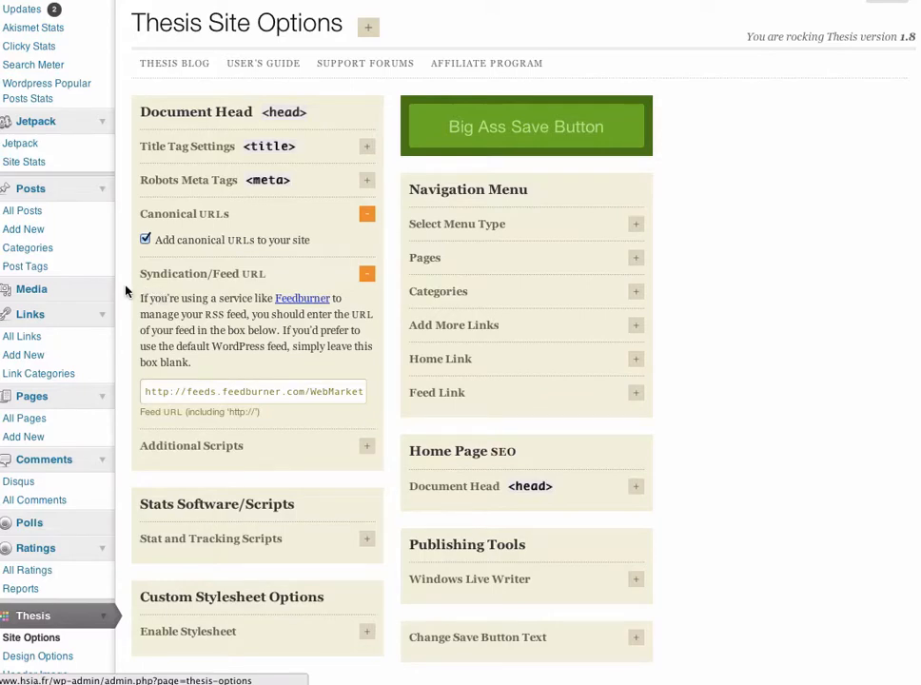
{"action": "left_click", "coordinate": [224, 392]}
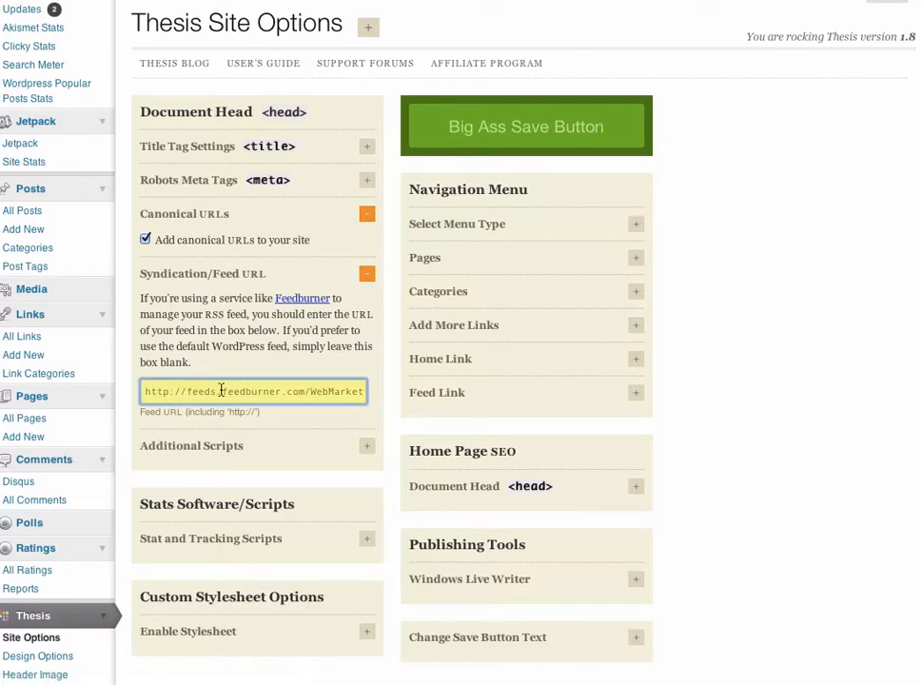
{"action": "left_click_drag", "start_coordinate": [146, 391], "coordinate": [100, 397]}
{"action": "left_click", "coordinate": [364, 392]}
{"action": "left_click", "coordinate": [195, 392]}
{"action": "left_click", "coordinate": [373, 379]}
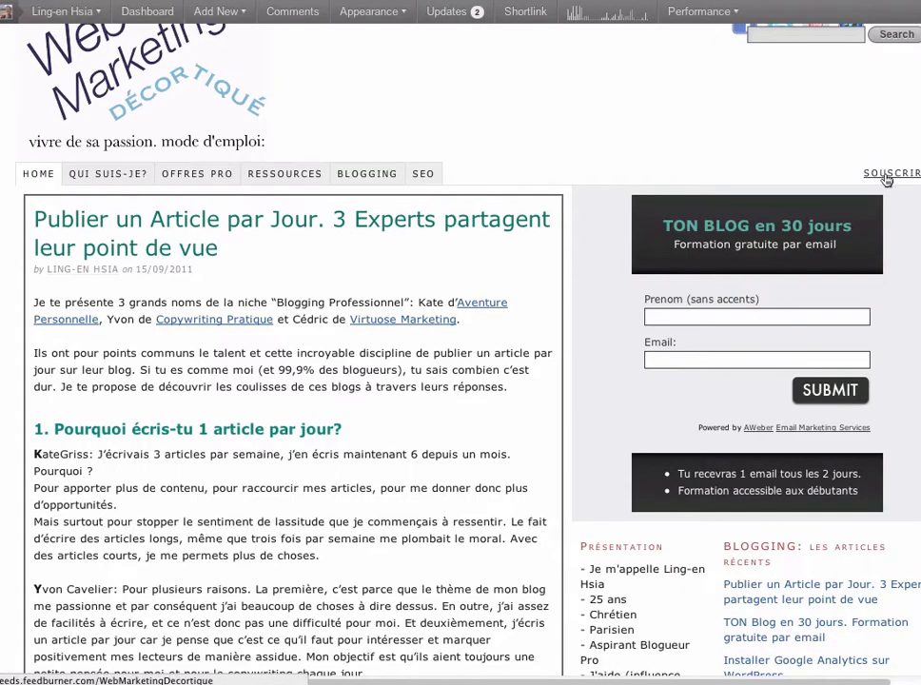
{"action": "scroll", "coordinate": [633, 681], "scroll_direction": "right", "scroll_amount": 2}
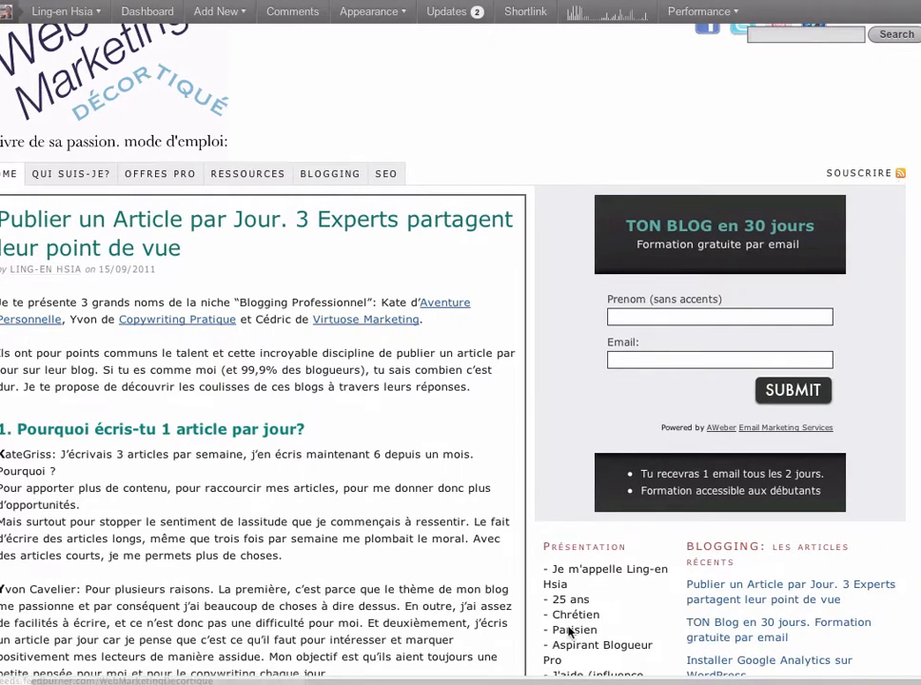
{"action": "scroll", "coordinate": [504, 680], "scroll_direction": "left", "scroll_amount": 2}
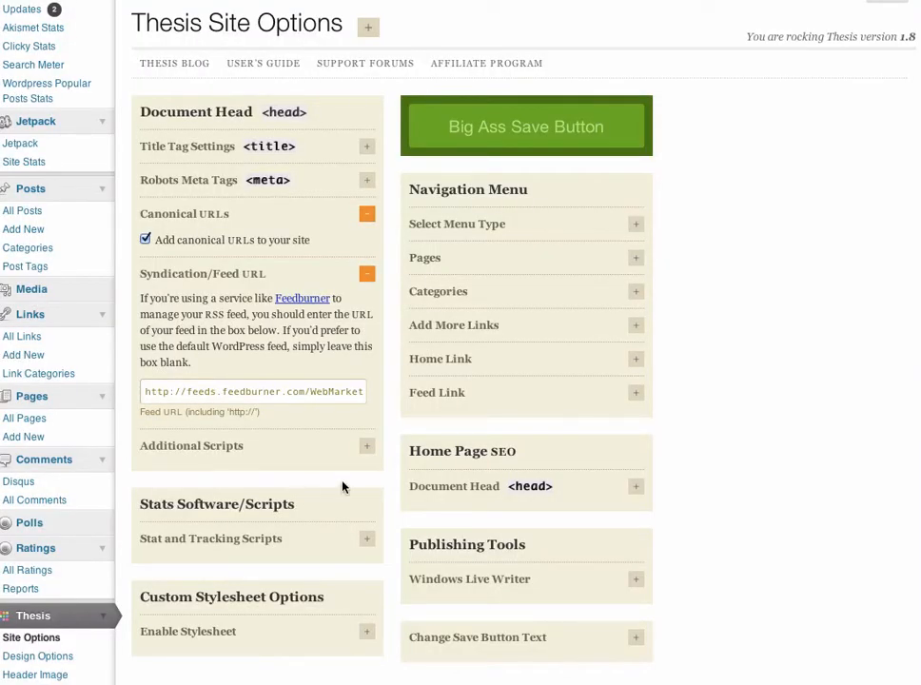
Step: Expand the Stat and Tracking Scripts setting and review the whole tracking script from its opening to its closing script tag
{"action": "left_click", "coordinate": [368, 539]}
{"action": "scroll", "coordinate": [386, 489], "scroll_direction": "down", "scroll_amount": 5}
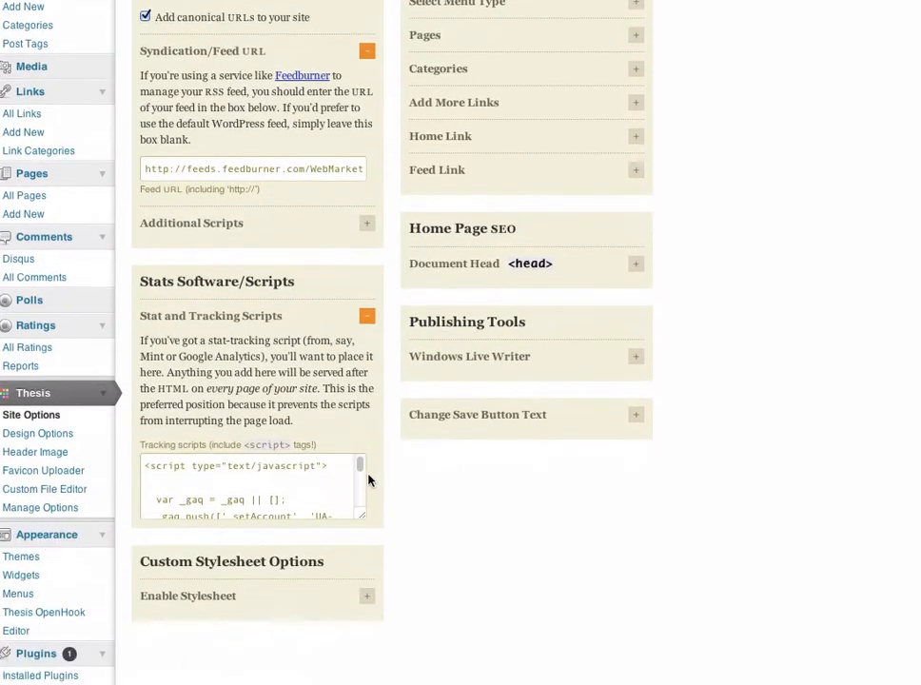
{"action": "left_click_drag", "start_coordinate": [359, 471], "coordinate": [360, 509]}
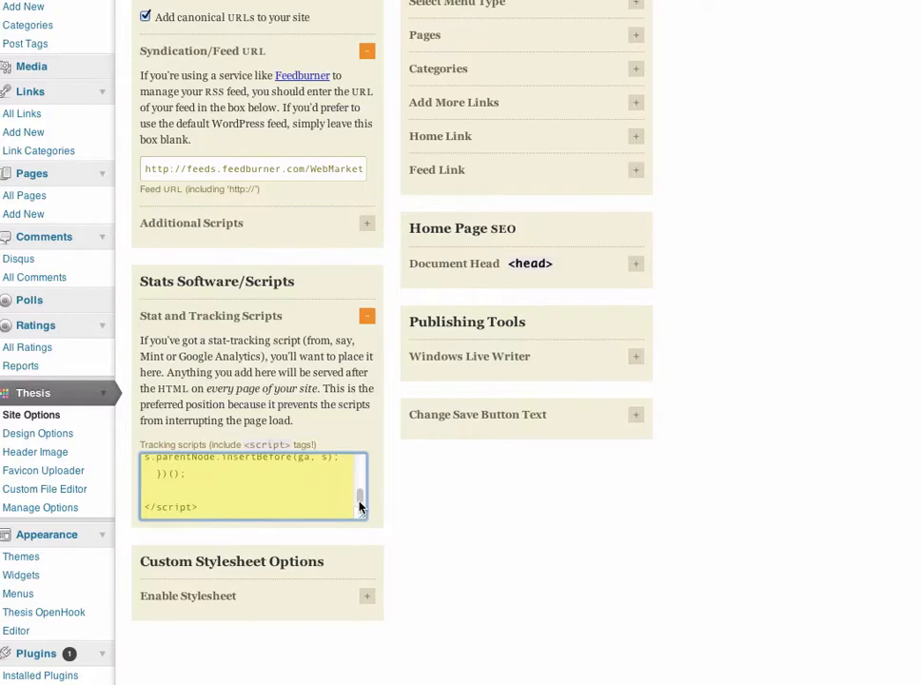
{"action": "left_click_drag", "start_coordinate": [361, 505], "coordinate": [361, 463]}
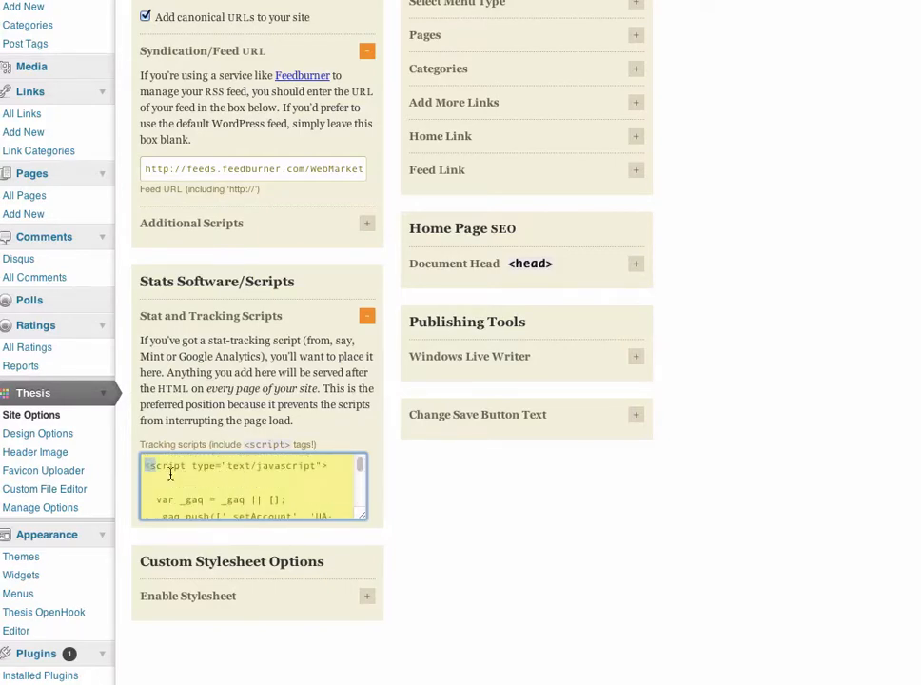
{"action": "left_click_drag", "start_coordinate": [147, 466], "coordinate": [353, 597]}
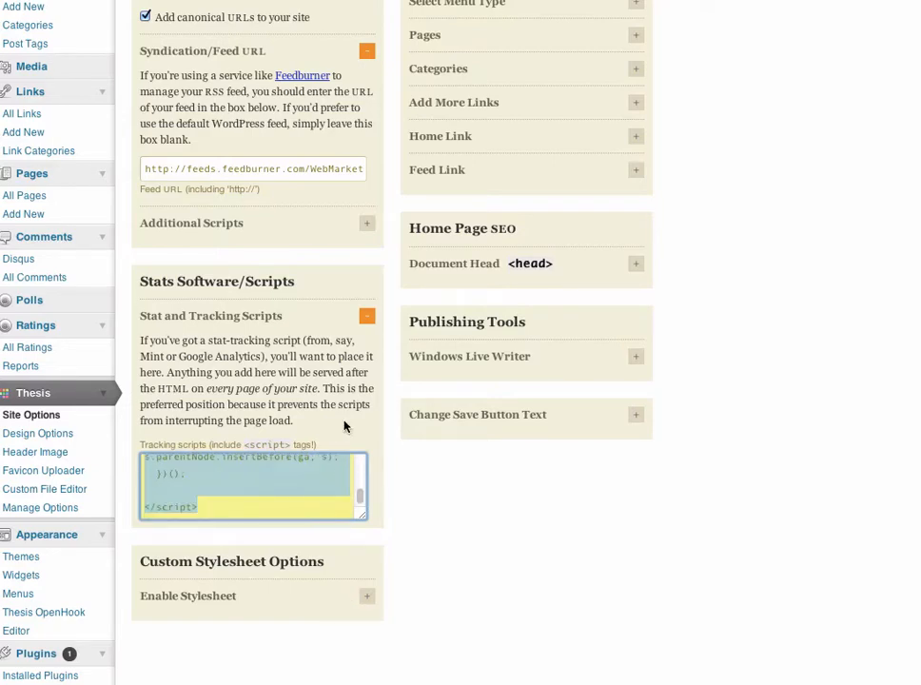
{"action": "scroll", "coordinate": [702, 419], "scroll_direction": "up", "scroll_amount": 5}
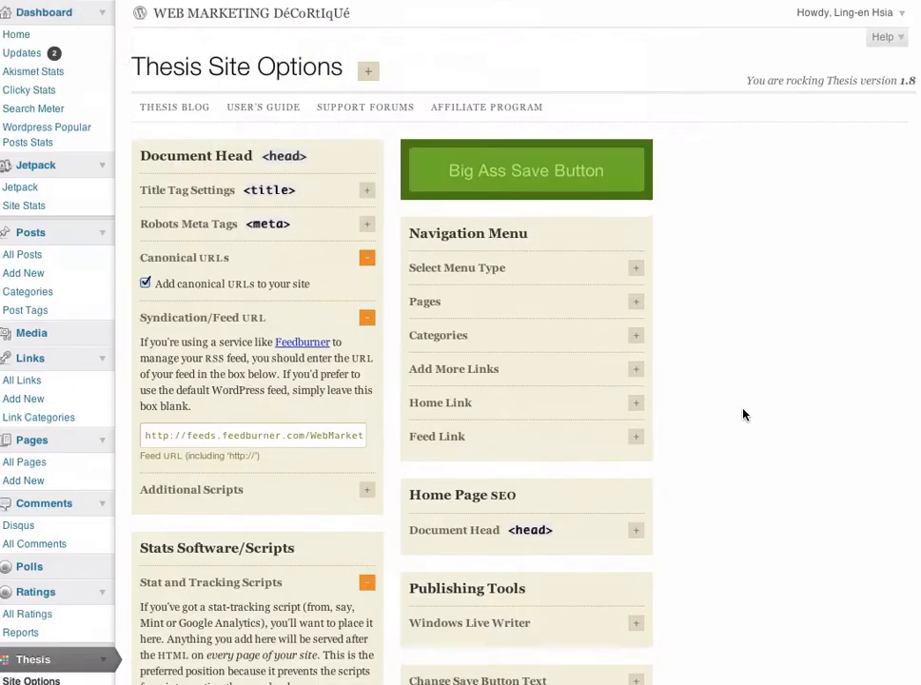
{"action": "scroll", "coordinate": [740, 413], "scroll_direction": "down", "scroll_amount": 4}
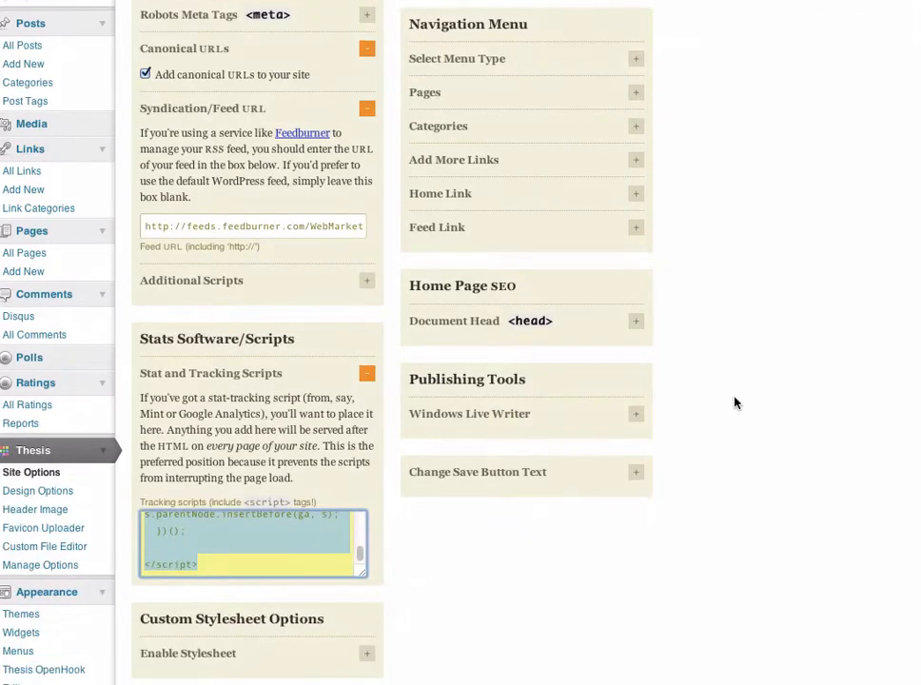
{"action": "scroll", "coordinate": [704, 401], "scroll_direction": "up", "scroll_amount": 4}
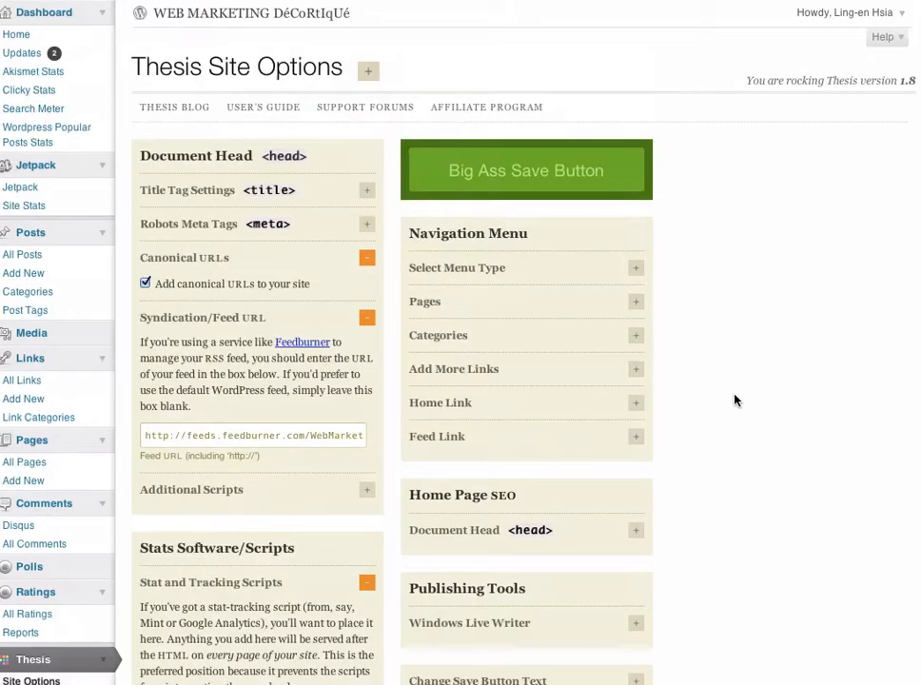
Step: Expand the navigation menu's Select Menu Type and Pages settings and compare the page list with the blog's navigation bar
{"action": "left_click", "coordinate": [635, 268]}
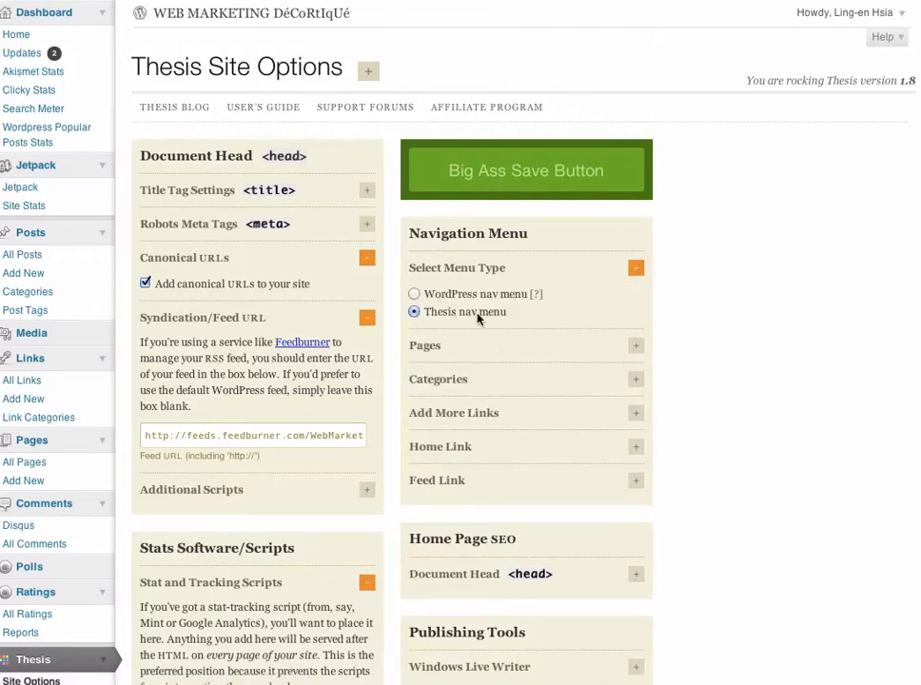
{"action": "left_click", "coordinate": [638, 345]}
{"action": "scroll", "coordinate": [653, 390], "scroll_direction": "down", "scroll_amount": 2}
{"action": "scroll", "coordinate": [598, 255], "scroll_direction": "down", "scroll_amount": 1}
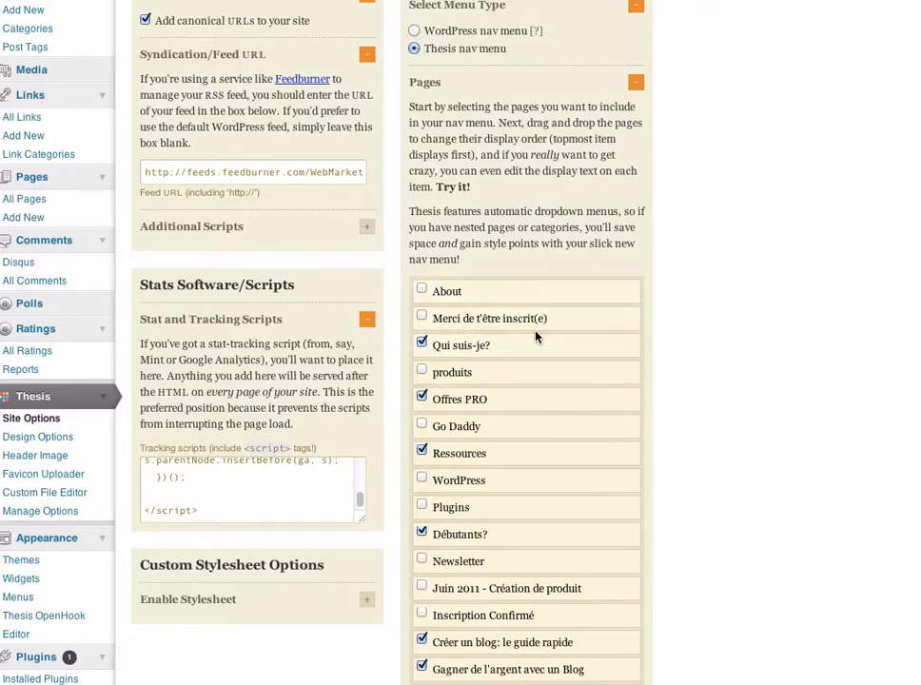
{"action": "scroll", "coordinate": [536, 337], "scroll_direction": "down", "scroll_amount": 2}
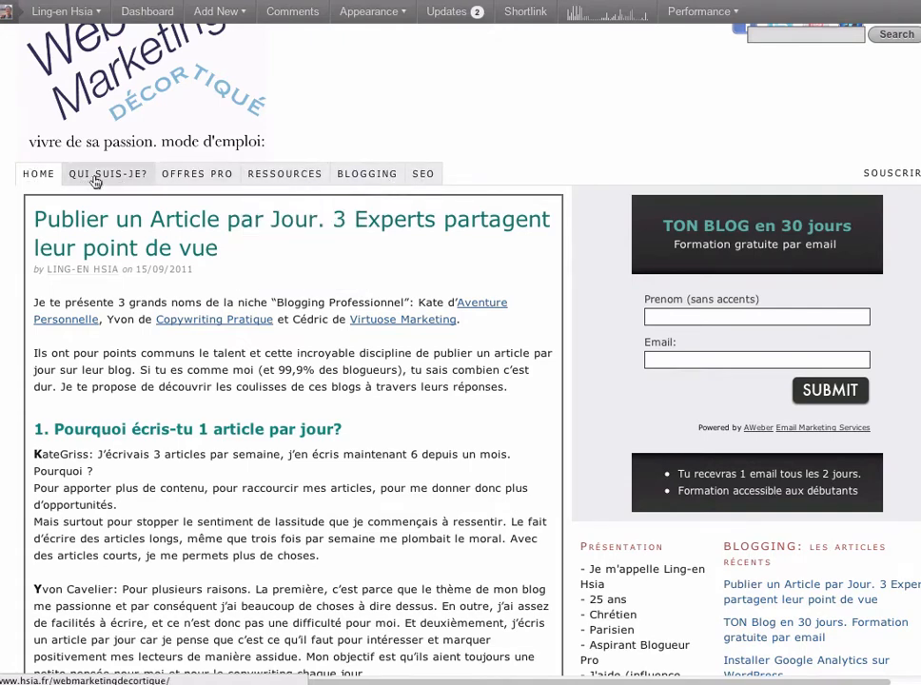
{"action": "mouse_move", "coordinate": [277, 181]}
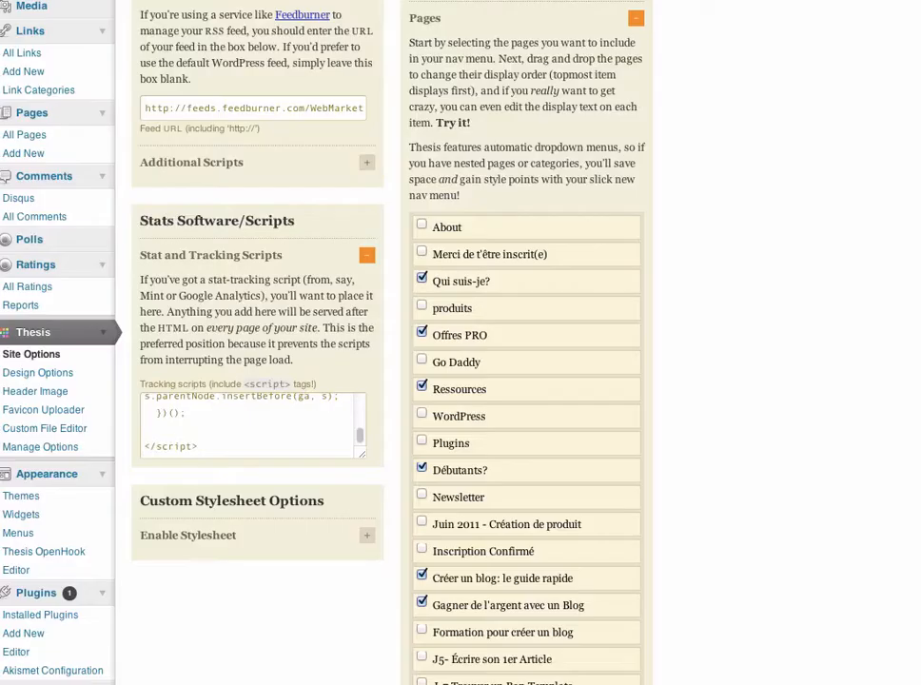
Step: Examine which pages are ticked for the navigation menu throughout the full Pages list
{"action": "scroll", "coordinate": [709, 201], "scroll_direction": "down", "scroll_amount": 2}
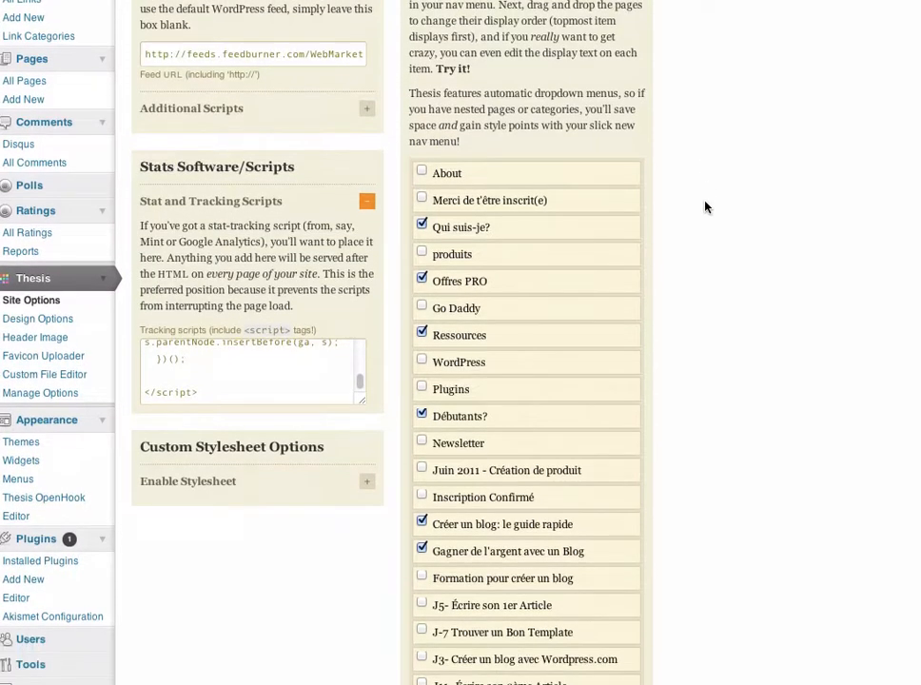
{"action": "scroll", "coordinate": [706, 207], "scroll_direction": "down", "scroll_amount": 3}
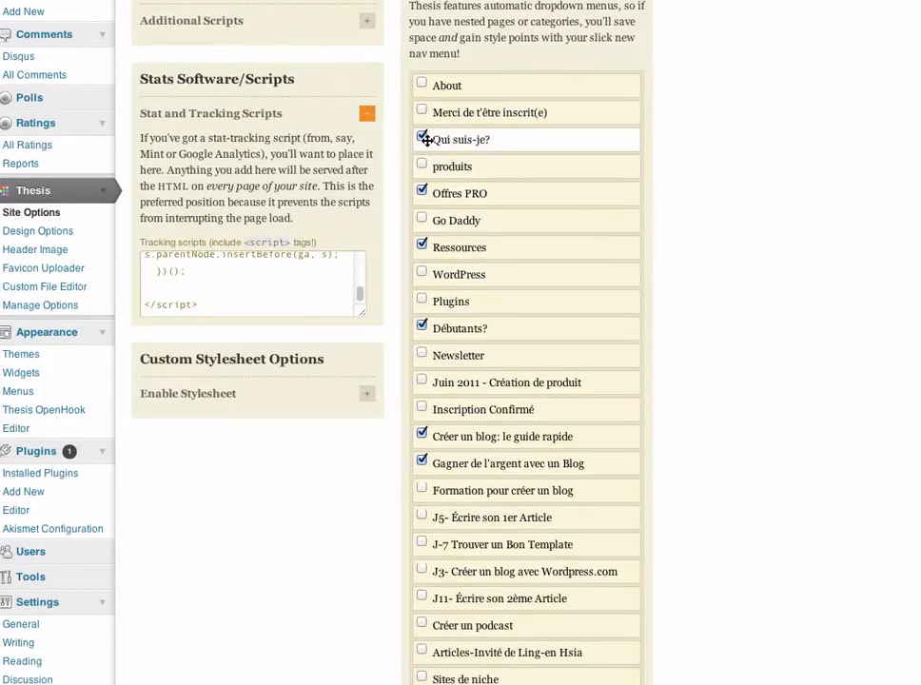
{"action": "scroll", "coordinate": [426, 229], "scroll_direction": "down", "scroll_amount": 2}
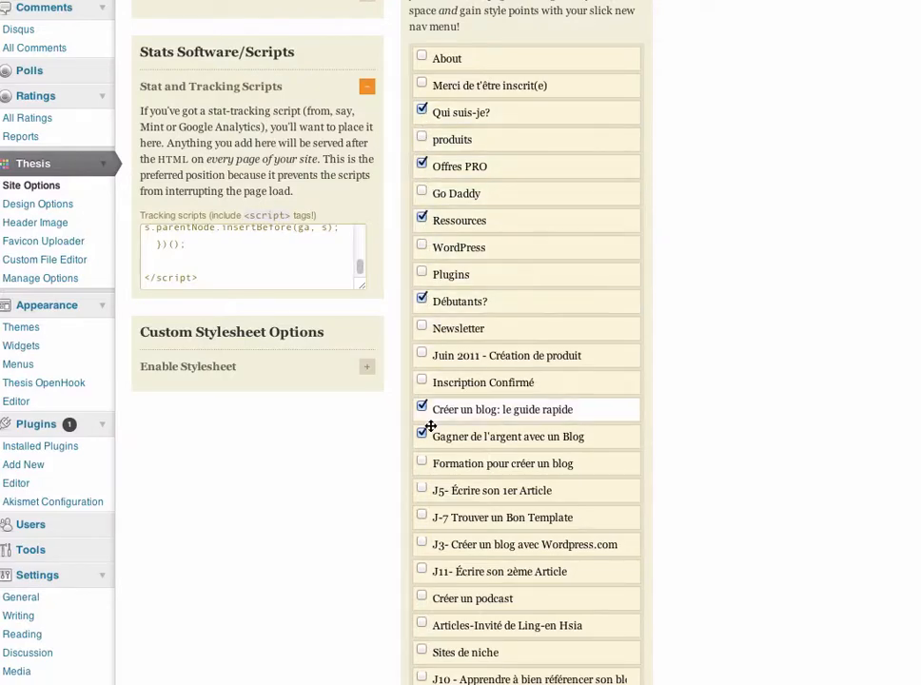
{"action": "scroll", "coordinate": [429, 413], "scroll_direction": "down", "scroll_amount": 6}
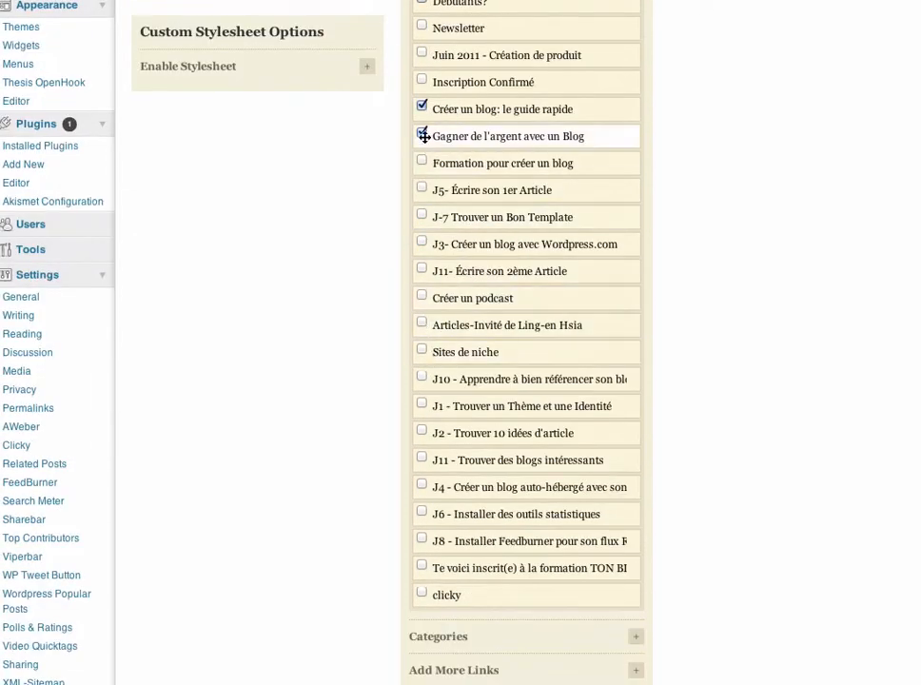
{"action": "scroll", "coordinate": [424, 136], "scroll_direction": "up", "scroll_amount": 2}
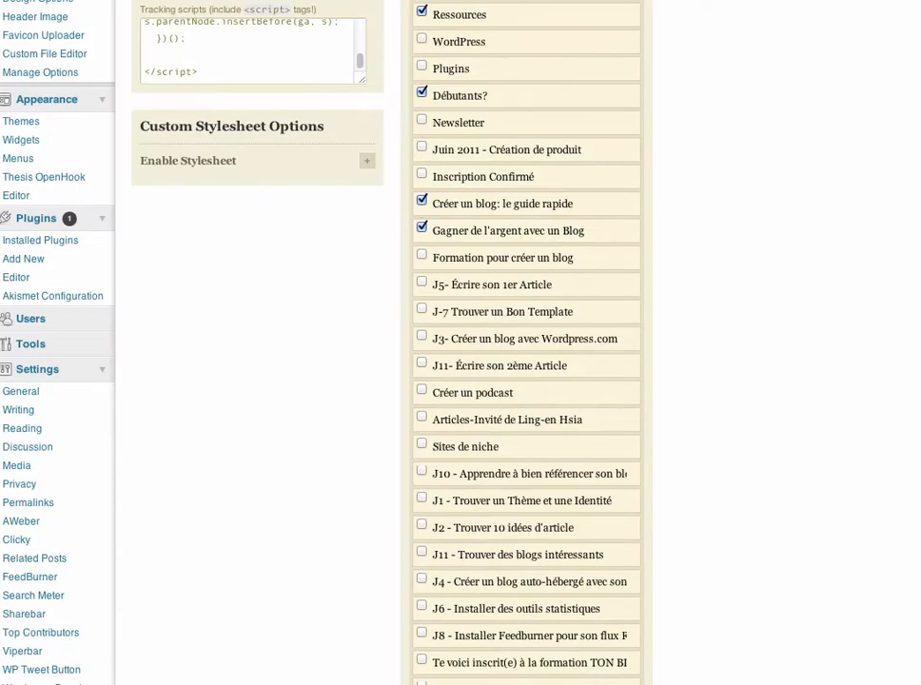
{"action": "scroll", "coordinate": [575, 294], "scroll_direction": "down", "scroll_amount": 2}
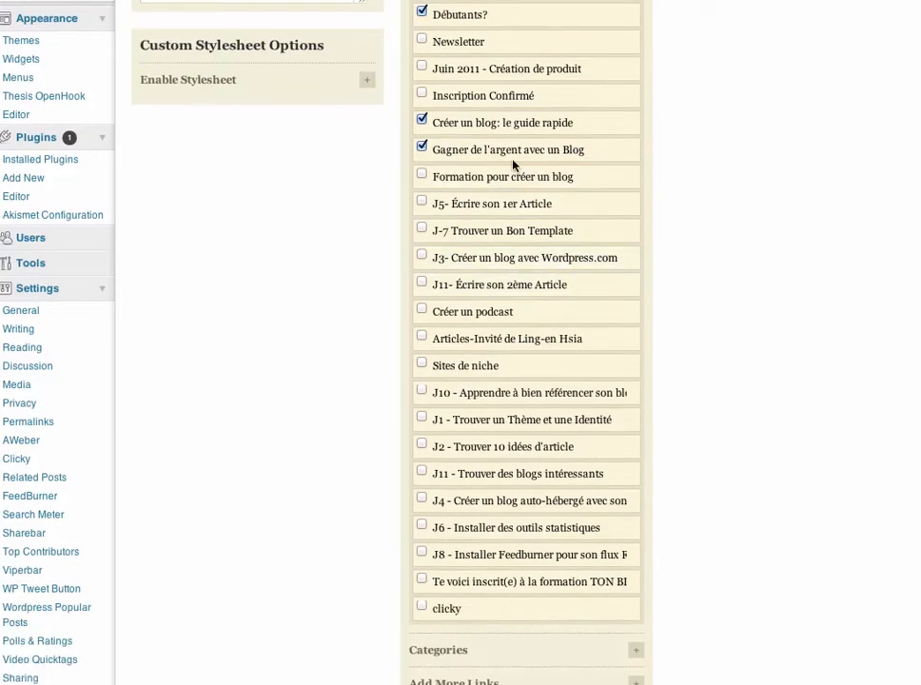
{"action": "scroll", "coordinate": [514, 165], "scroll_direction": "up", "scroll_amount": 4}
{"action": "scroll", "coordinate": [510, 156], "scroll_direction": "down", "scroll_amount": 12}
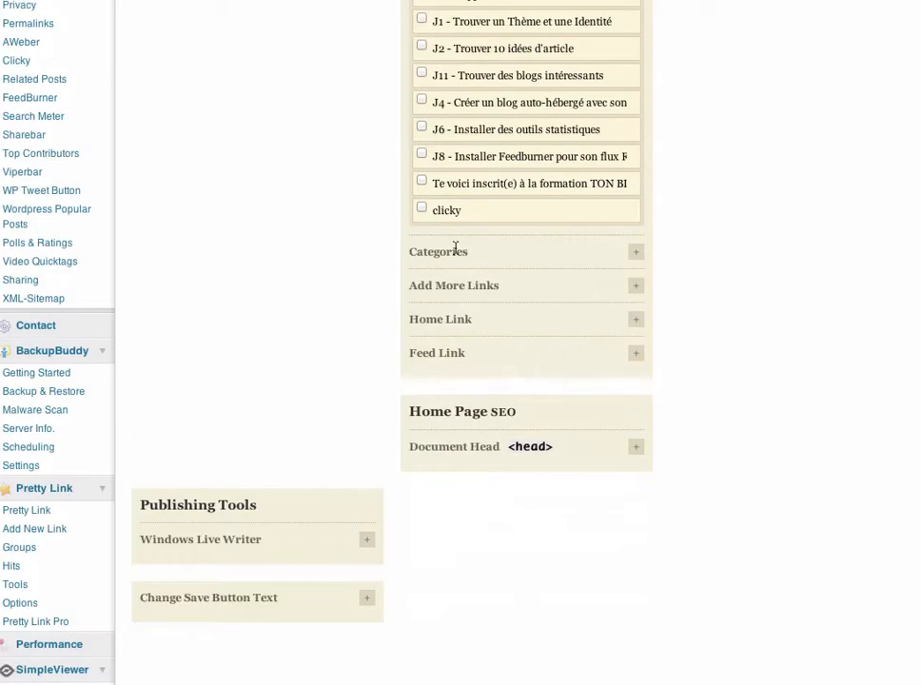
Step: Expand the navigation menu's Categories setting, look through its category list, and compare it with the categories in the blog's sidebar
{"action": "left_click", "coordinate": [635, 251]}
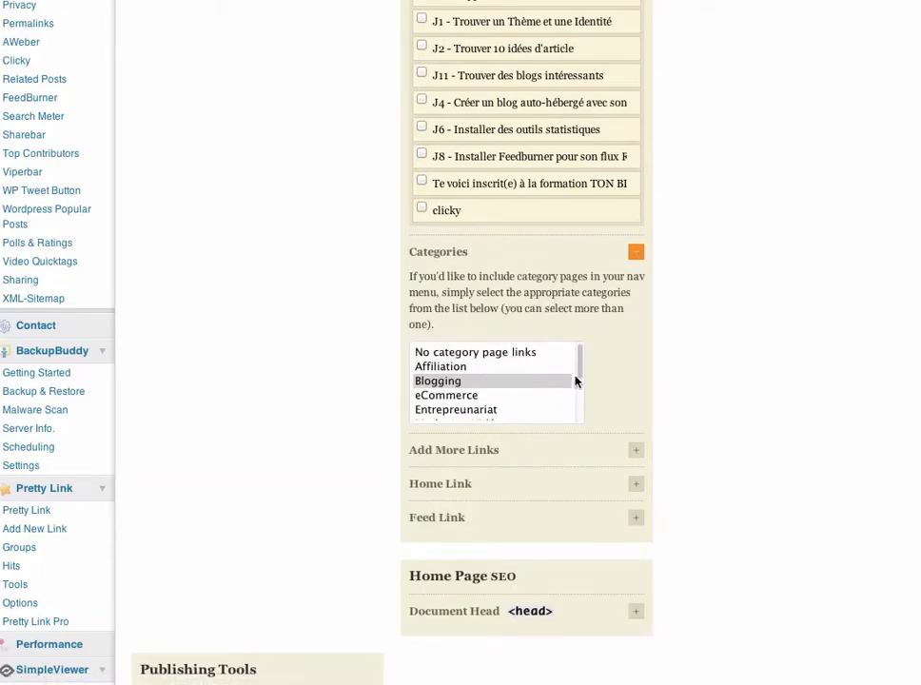
{"action": "left_click_drag", "start_coordinate": [579, 371], "coordinate": [581, 403]}
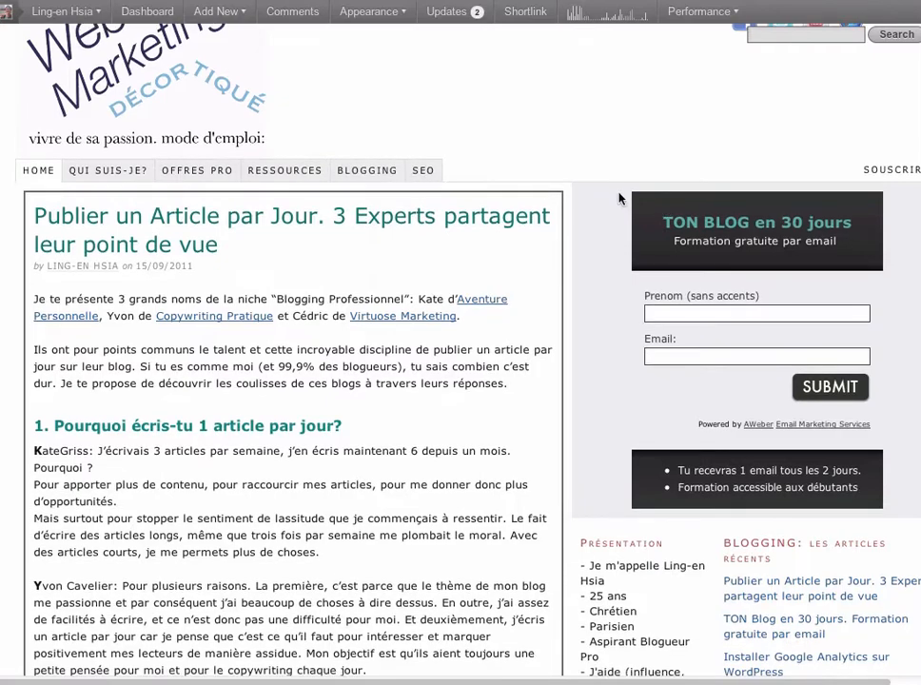
{"action": "scroll", "coordinate": [466, 145], "scroll_direction": "down", "scroll_amount": 4}
{"action": "scroll", "coordinate": [728, 228], "scroll_direction": "down", "scroll_amount": 2}
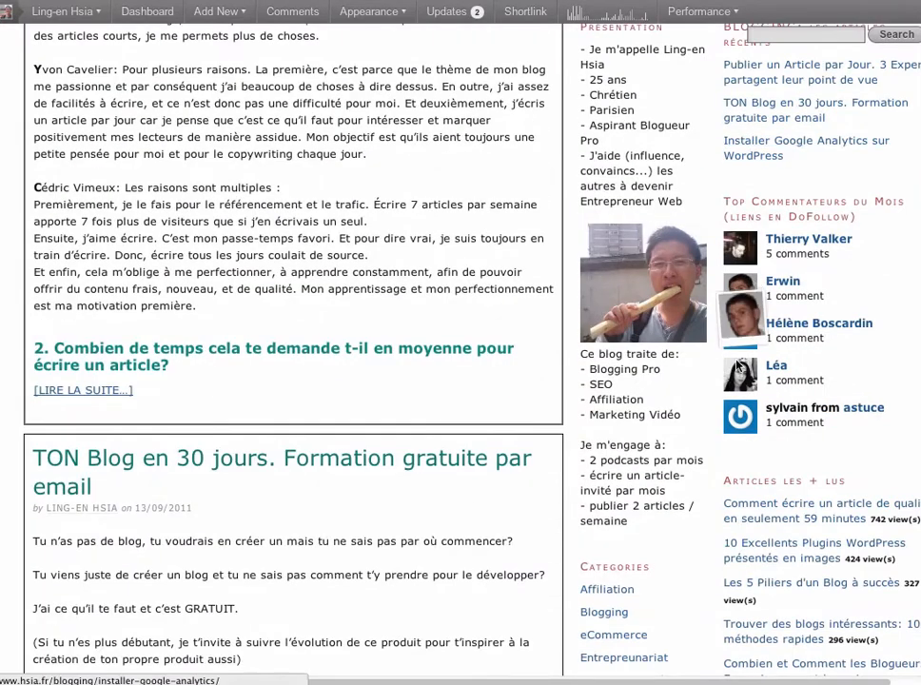
{"action": "scroll", "coordinate": [617, 544], "scroll_direction": "down", "scroll_amount": 1}
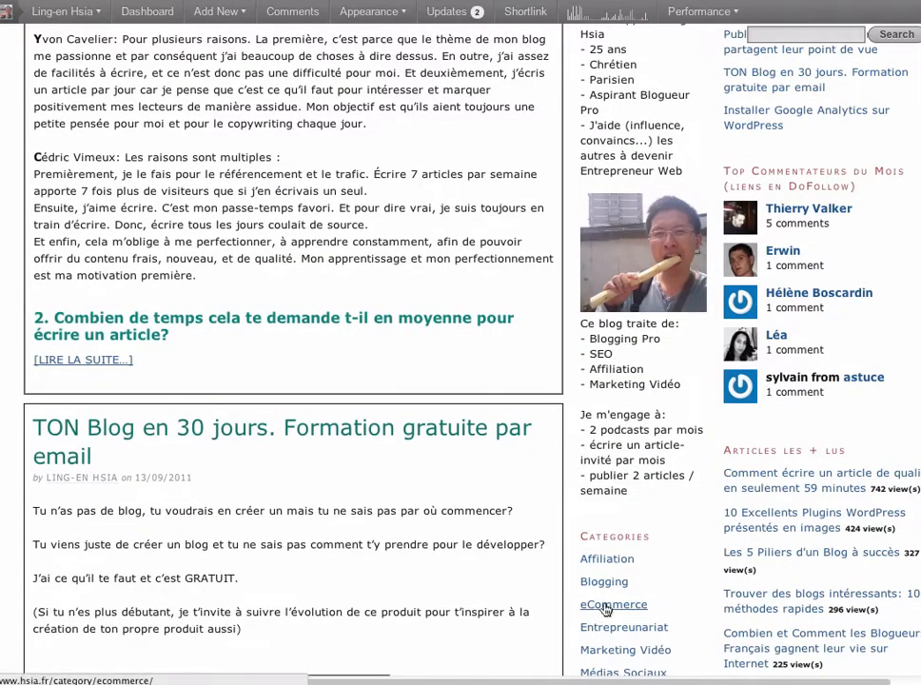
{"action": "scroll", "coordinate": [431, 214], "scroll_direction": "up", "scroll_amount": 4}
{"action": "scroll", "coordinate": [431, 214], "scroll_direction": "up", "scroll_amount": 3}
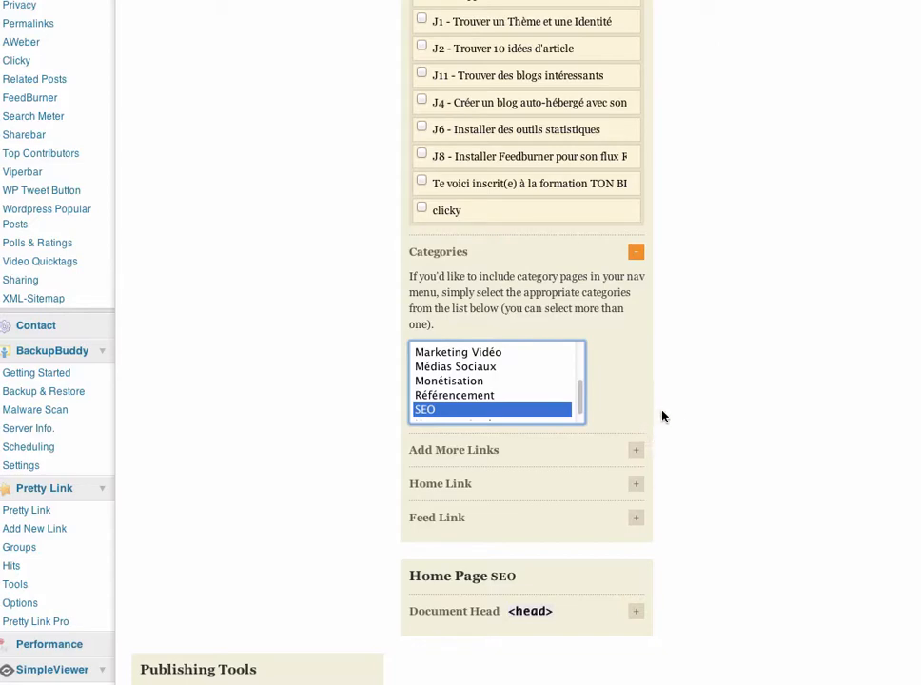
Step: Expand the Home Page SEO document head settings and review the home page title tag, meta description and meta keywords
{"action": "scroll", "coordinate": [625, 525], "scroll_direction": "down", "scroll_amount": 2}
{"action": "scroll", "coordinate": [670, 515], "scroll_direction": "down", "scroll_amount": 2}
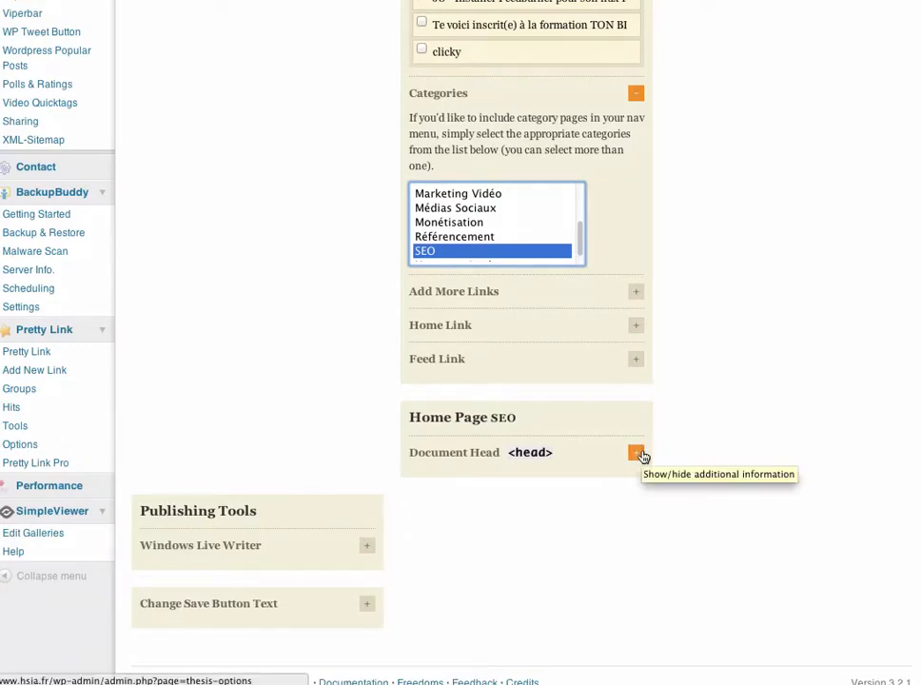
{"action": "left_click", "coordinate": [640, 455]}
{"action": "scroll", "coordinate": [662, 443], "scroll_direction": "down", "scroll_amount": 6}
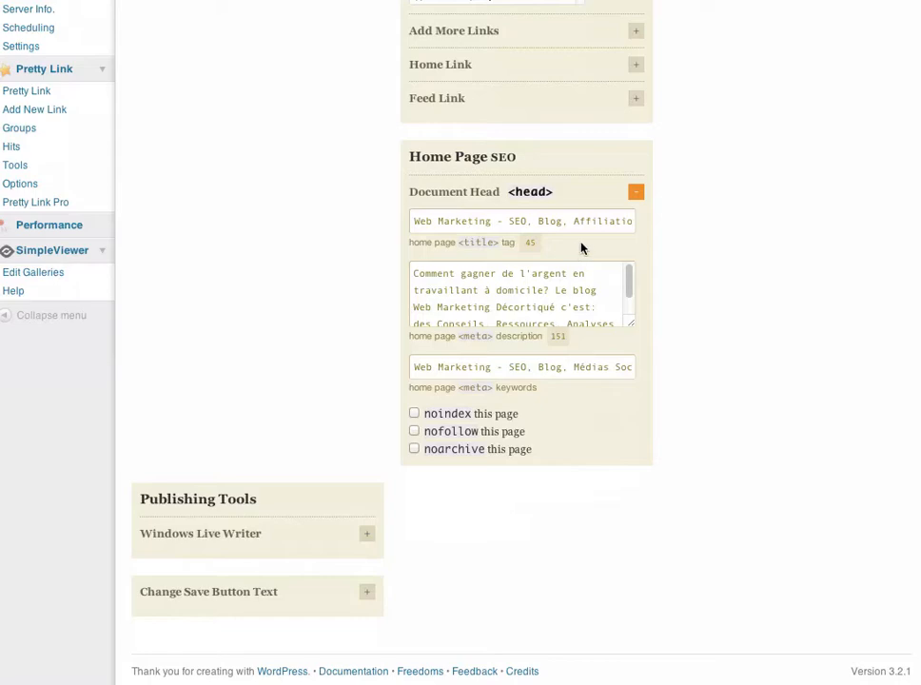
{"action": "left_click_drag", "start_coordinate": [413, 224], "coordinate": [639, 221]}
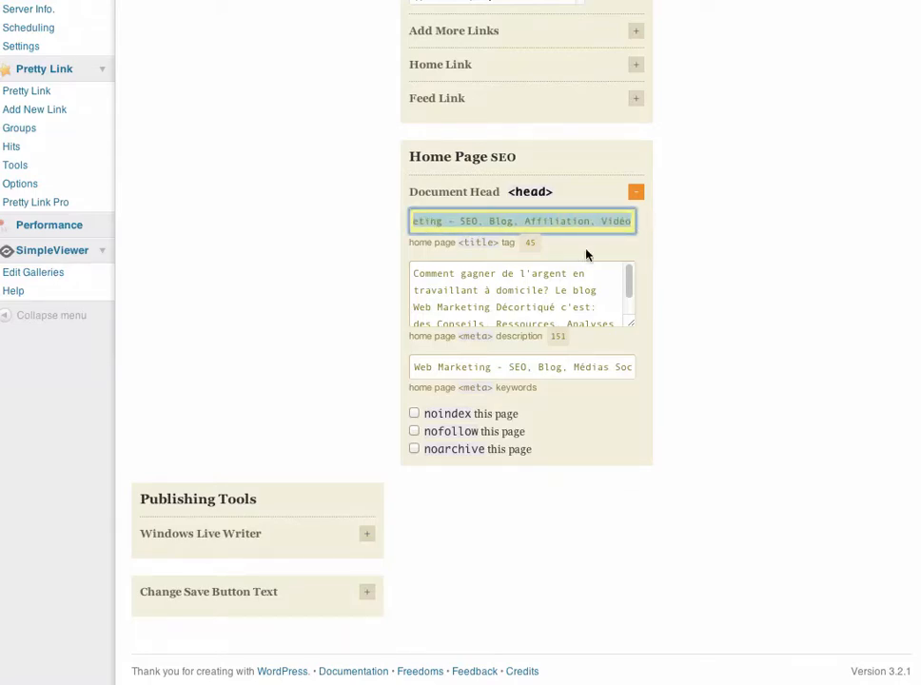
{"action": "left_click", "coordinate": [485, 294]}
{"action": "left_click_drag", "start_coordinate": [412, 273], "coordinate": [634, 331]}
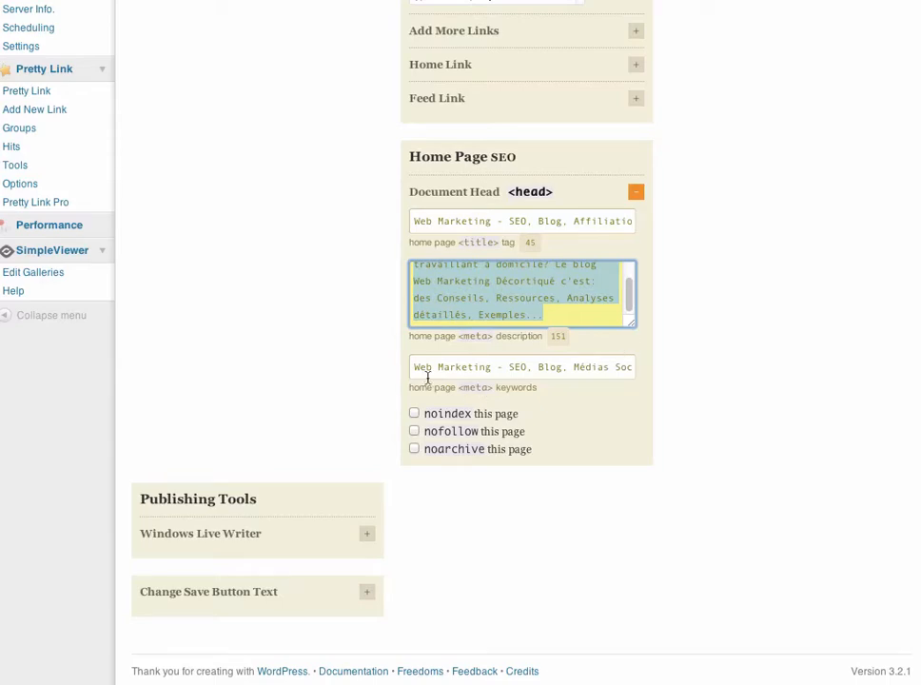
{"action": "left_click_drag", "start_coordinate": [418, 368], "coordinate": [671, 368]}
{"action": "left_click", "coordinate": [690, 361]}
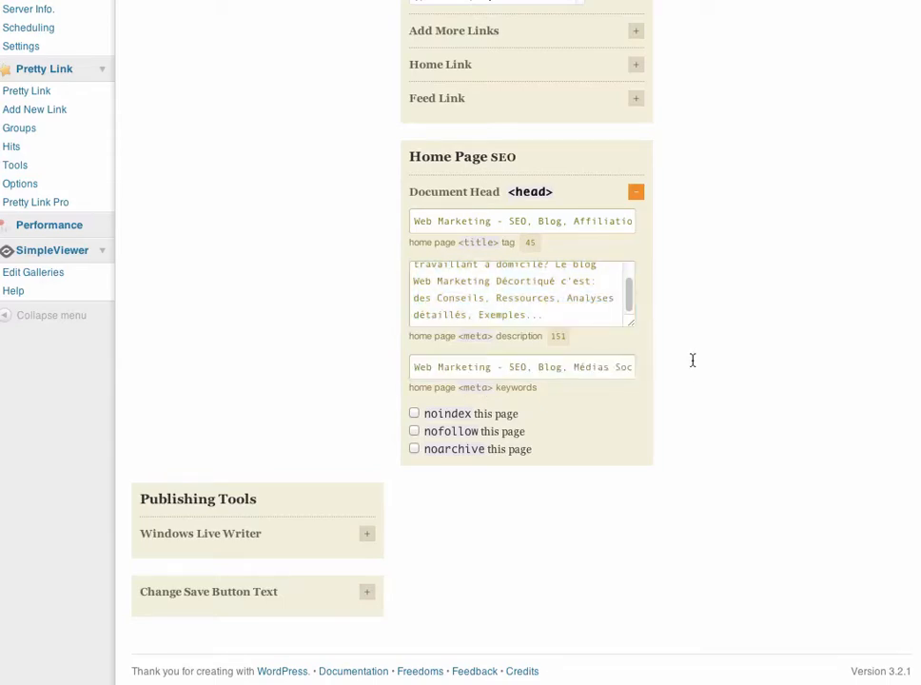
Step: Recheck the home page title tag and the meta description from its beginning
{"action": "left_click", "coordinate": [521, 222]}
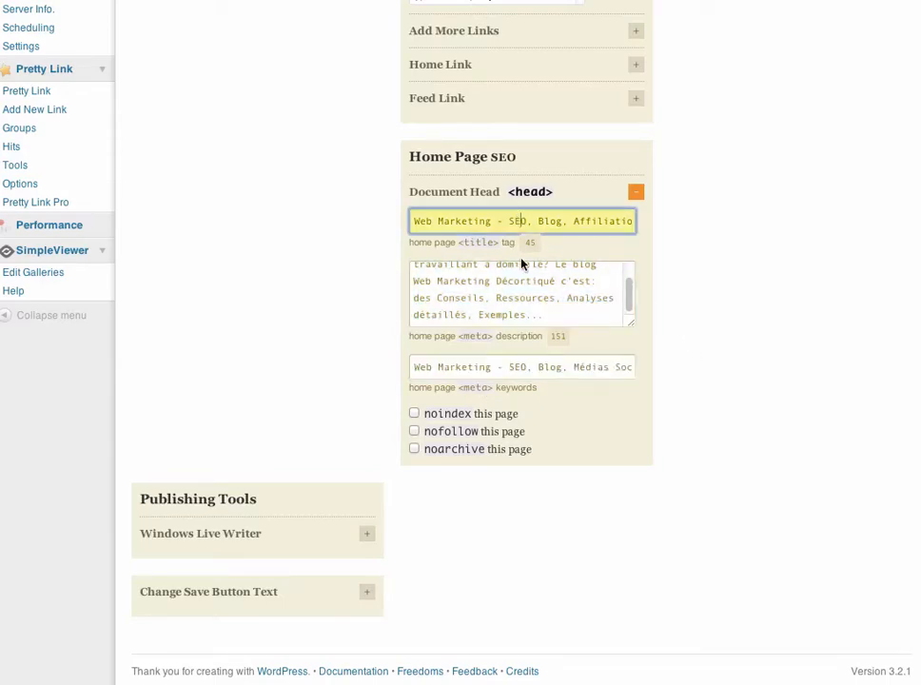
{"action": "left_click", "coordinate": [520, 288]}
{"action": "left_click", "coordinate": [511, 223]}
{"action": "left_click_drag", "start_coordinate": [629, 288], "coordinate": [629, 271]}
{"action": "left_click", "coordinate": [666, 260]}
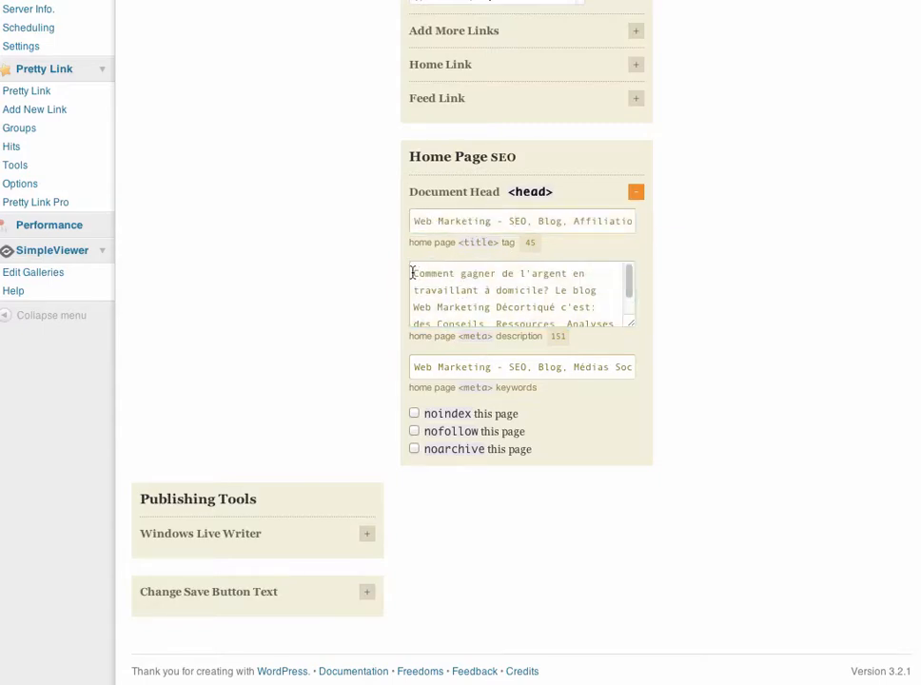
Step: Recheck the text of the home page meta description and open the Thesis Design Options page
{"action": "left_click_drag", "start_coordinate": [413, 273], "coordinate": [585, 328]}
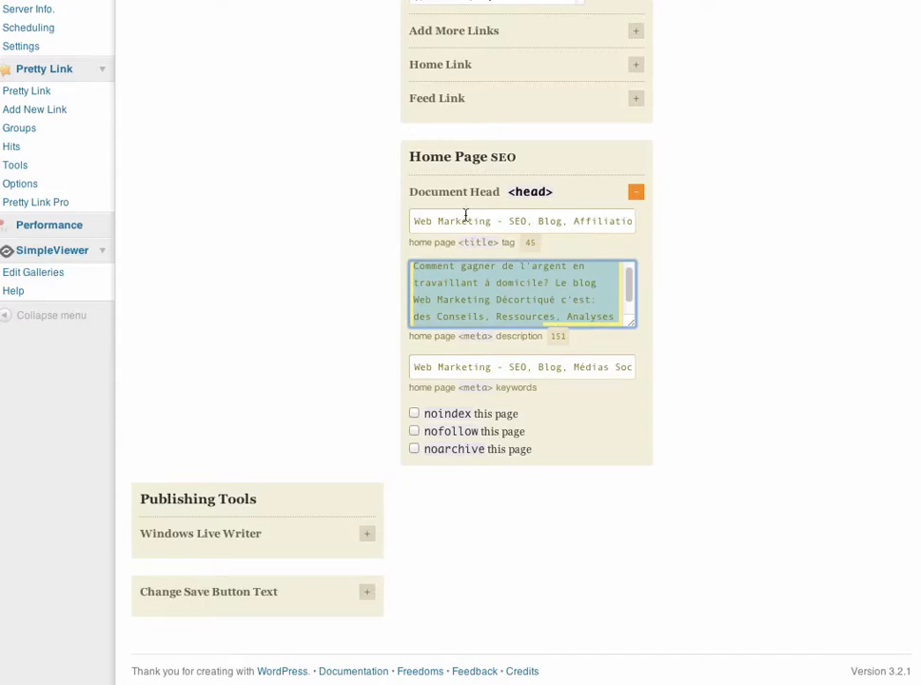
{"action": "left_click", "coordinate": [476, 279]}
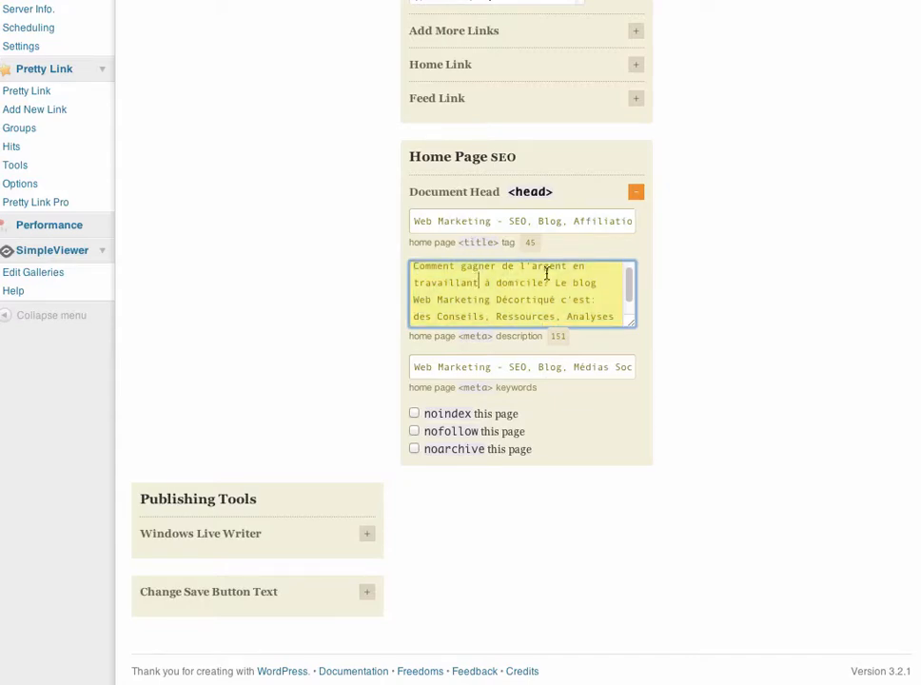
{"action": "scroll", "coordinate": [678, 240], "scroll_direction": "up", "scroll_amount": 20}
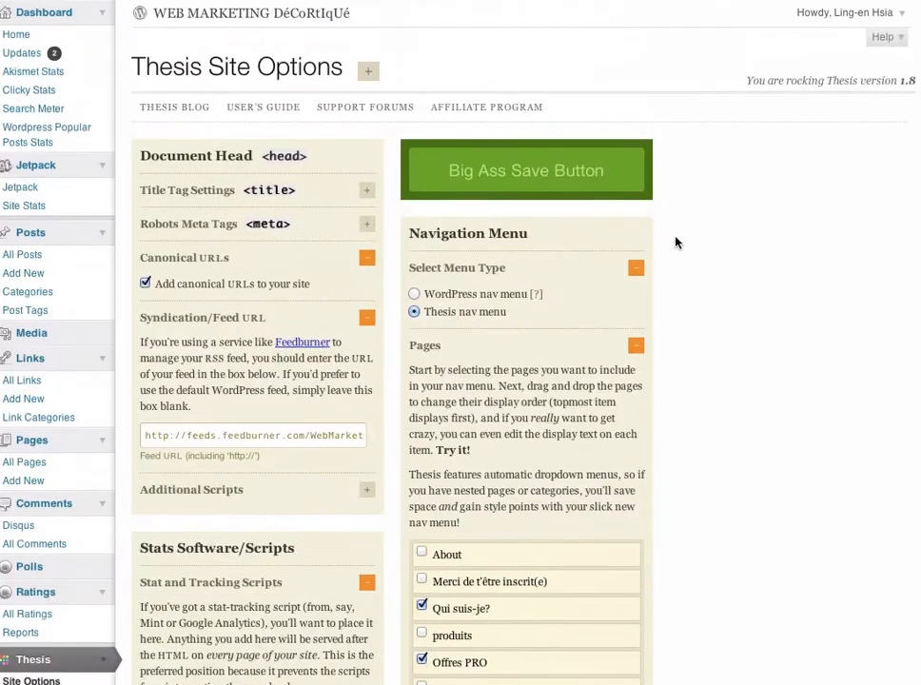
{"action": "scroll", "coordinate": [125, 398], "scroll_direction": "down", "scroll_amount": 1}
{"action": "scroll", "coordinate": [124, 398], "scroll_direction": "down", "scroll_amount": 6}
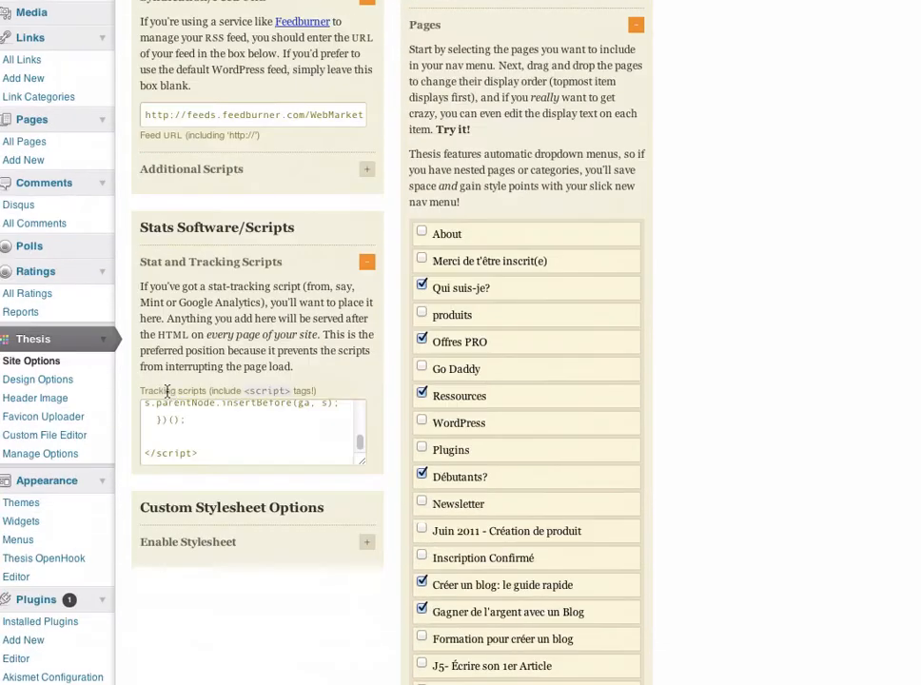
{"action": "left_click", "coordinate": [57, 383]}
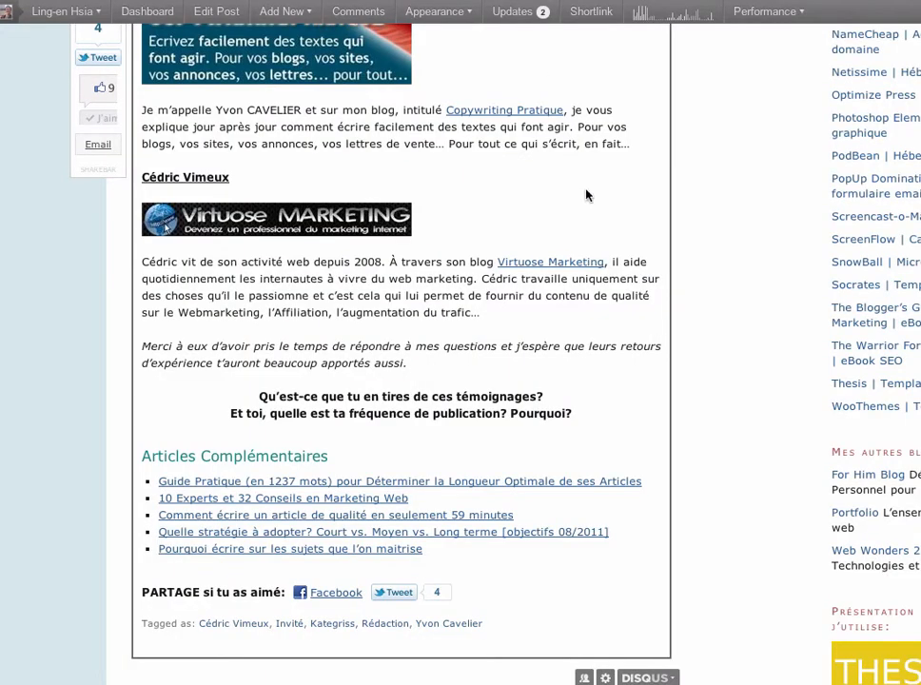
Step: Examine the column layout of the blog article about publishing one article per day, including its content area and both sidebars
{"action": "scroll", "coordinate": [586, 195], "scroll_direction": "right", "scroll_amount": 2}
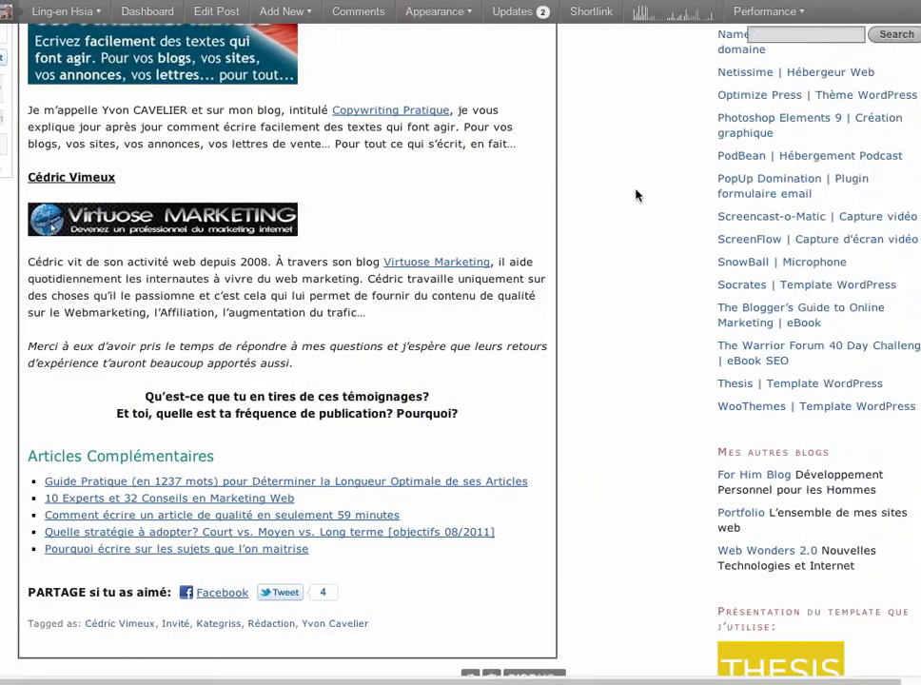
{"action": "scroll", "coordinate": [637, 195], "scroll_direction": "up", "scroll_amount": 20}
{"action": "scroll", "coordinate": [638, 190], "scroll_direction": "up", "scroll_amount": 5}
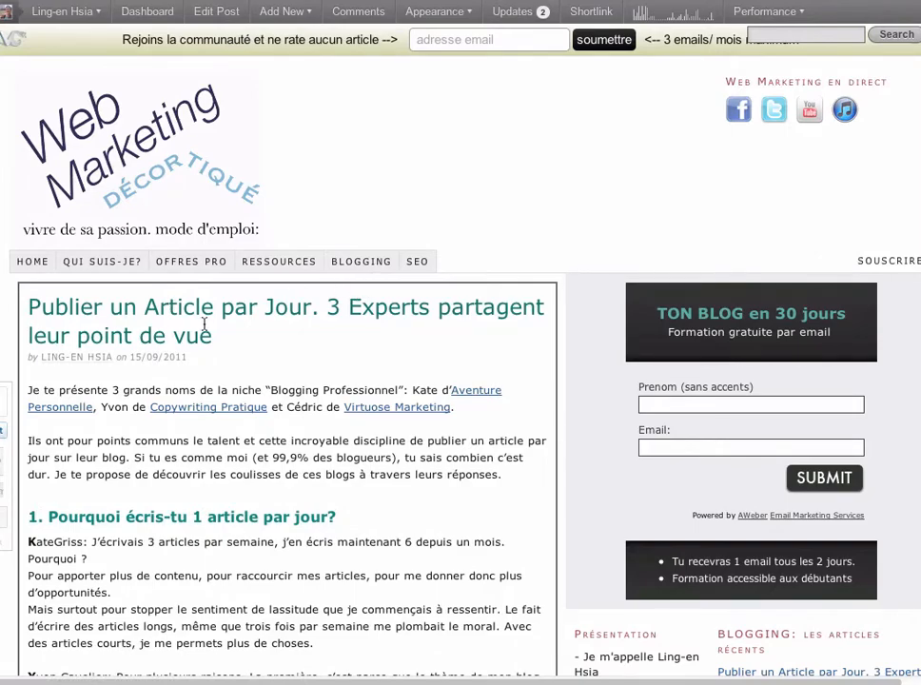
{"action": "scroll", "coordinate": [514, 309], "scroll_direction": "down", "scroll_amount": 5}
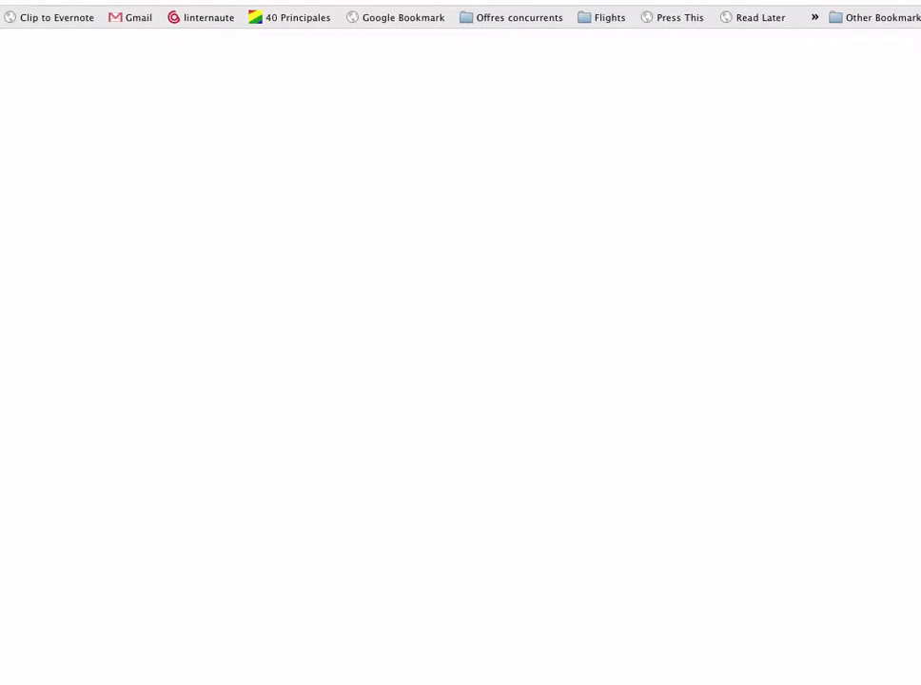
Step: Open the website web-wonders.fr in a new browser tab
{"action": "type", "text": "web-w"}
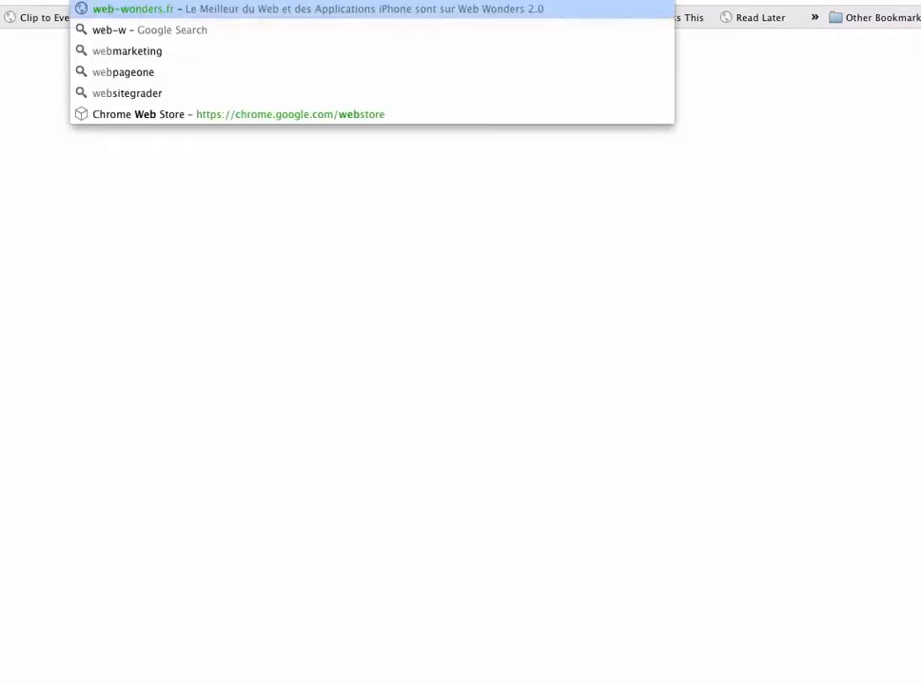
{"action": "type", "text": "onders.fr"}
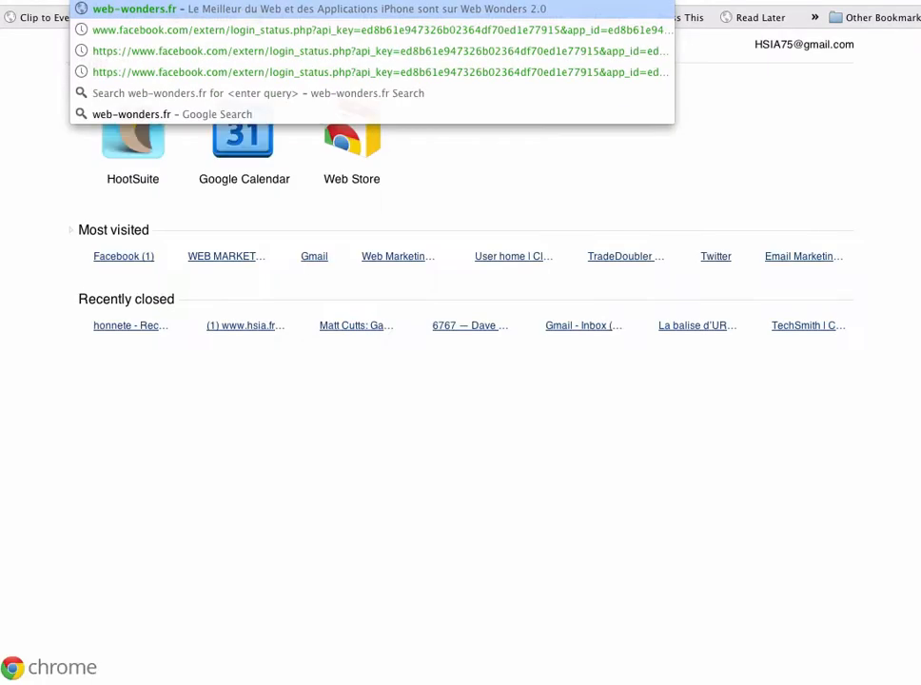
{"action": "key", "text": "Return"}
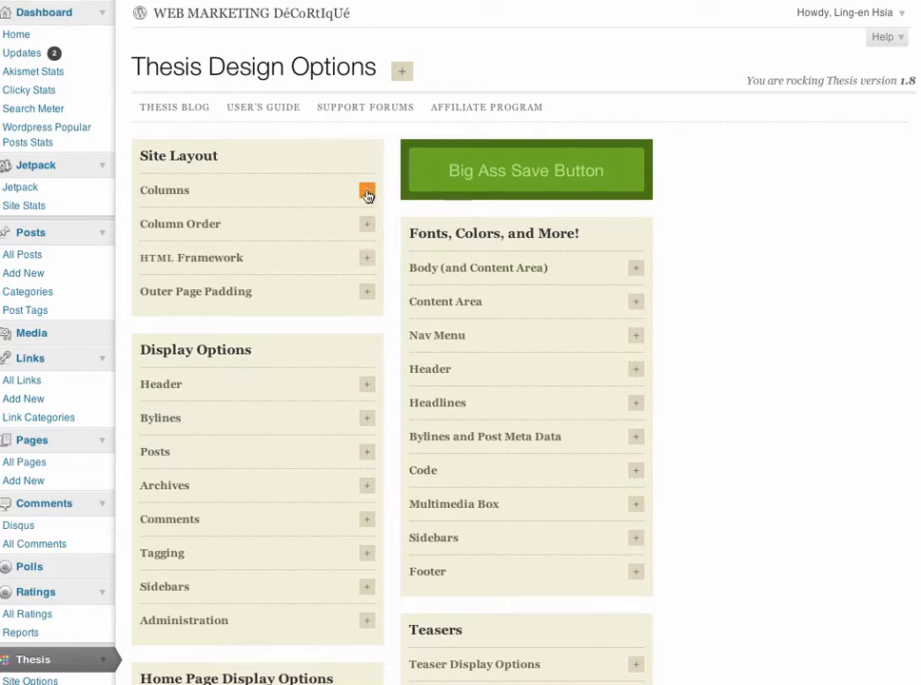
Step: Expand the Columns setting under Site Layout and review the number of columns and the content and sidebar widths
{"action": "left_click", "coordinate": [366, 194]}
{"action": "scroll", "coordinate": [367, 200], "scroll_direction": "down", "scroll_amount": 2}
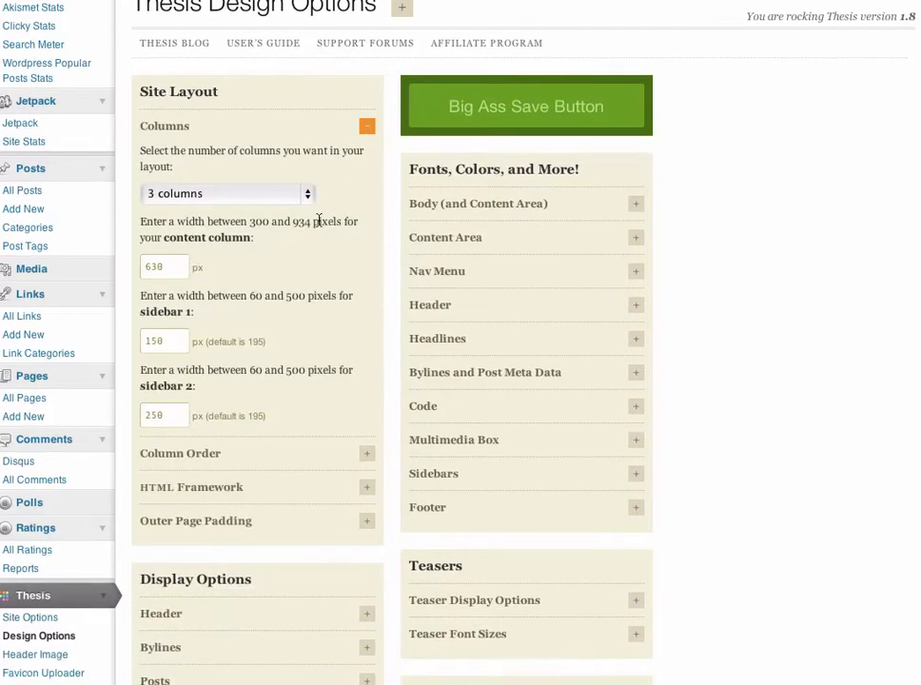
{"action": "left_click", "coordinate": [306, 196]}
{"action": "left_click", "coordinate": [345, 202]}
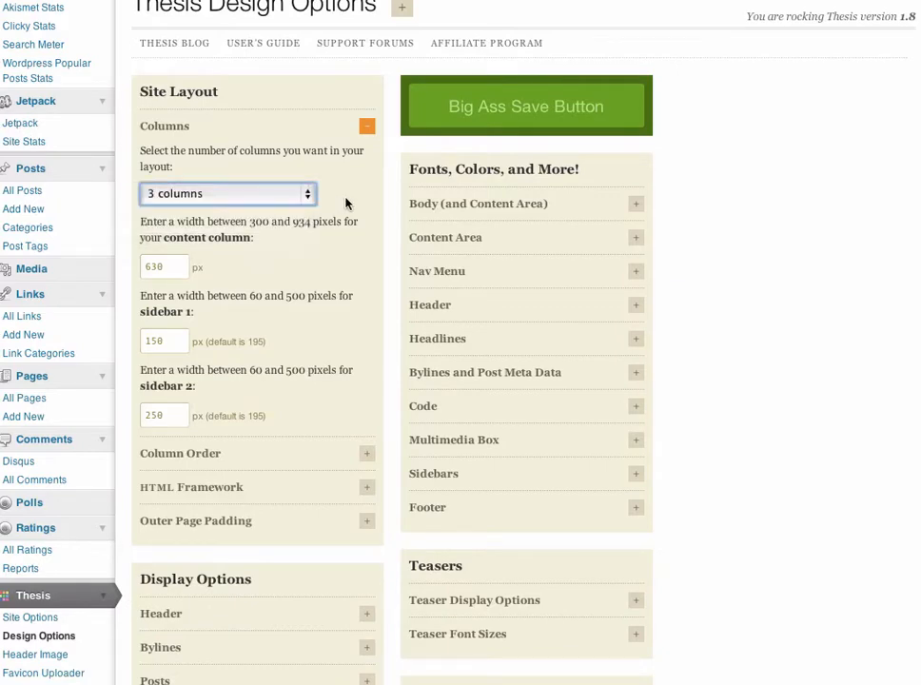
{"action": "left_click", "coordinate": [177, 266]}
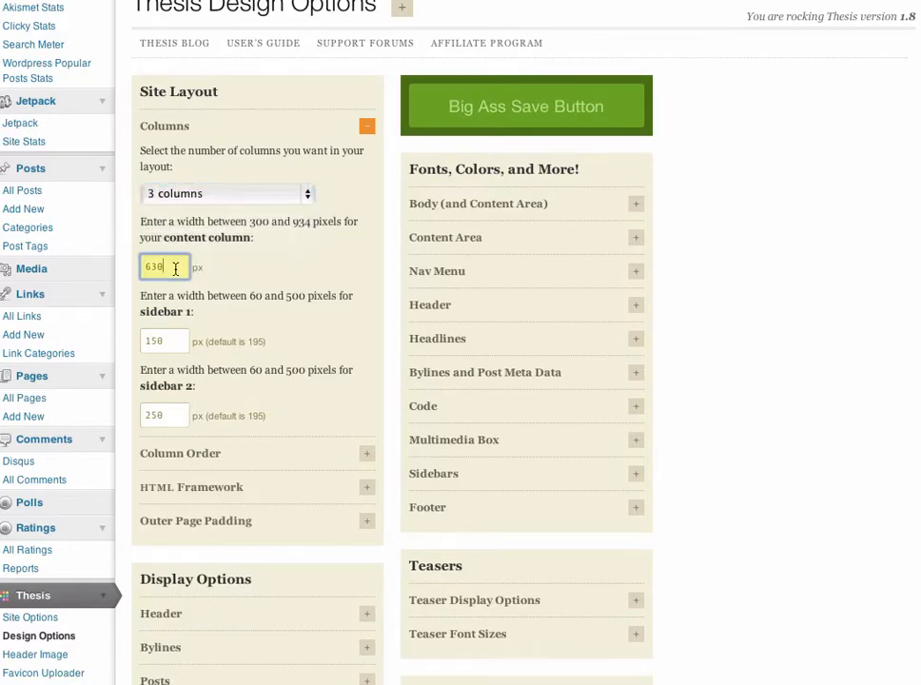
{"action": "scroll", "coordinate": [191, 278], "scroll_direction": "down", "scroll_amount": 1}
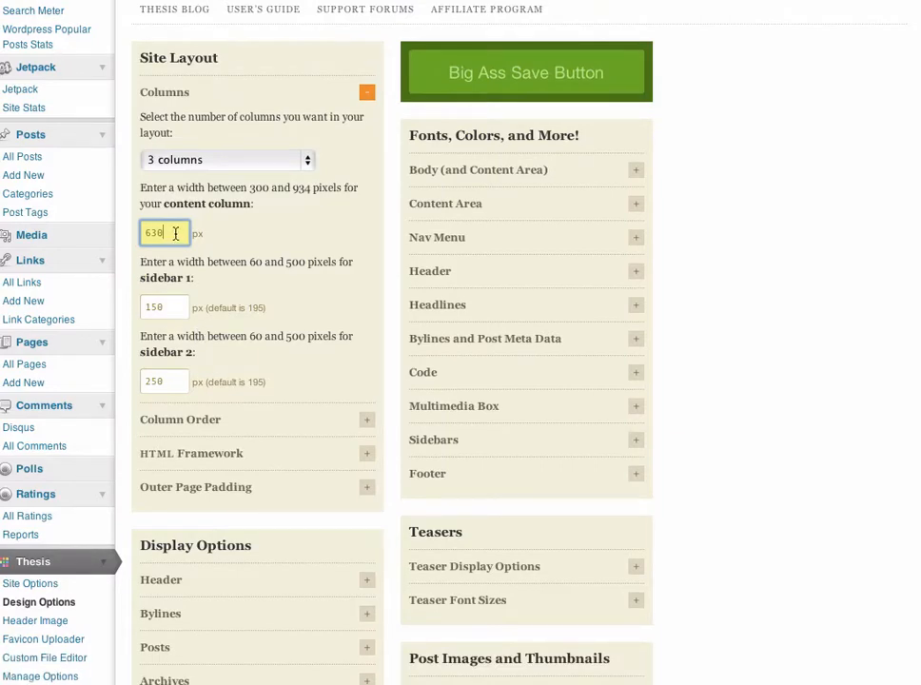
{"action": "left_click", "coordinate": [252, 242]}
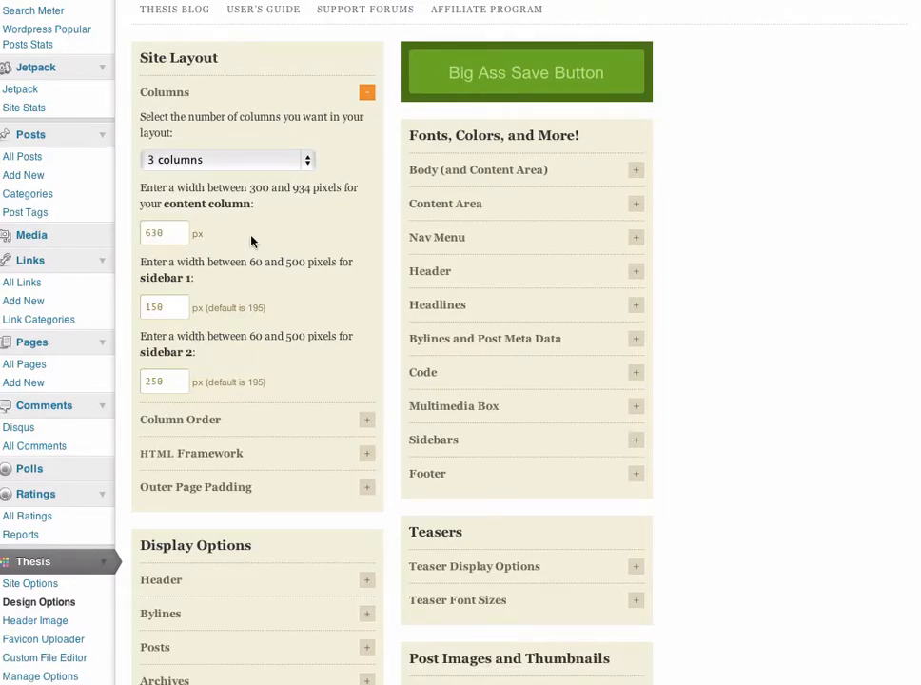
{"action": "scroll", "coordinate": [244, 241], "scroll_direction": "down", "scroll_amount": 1}
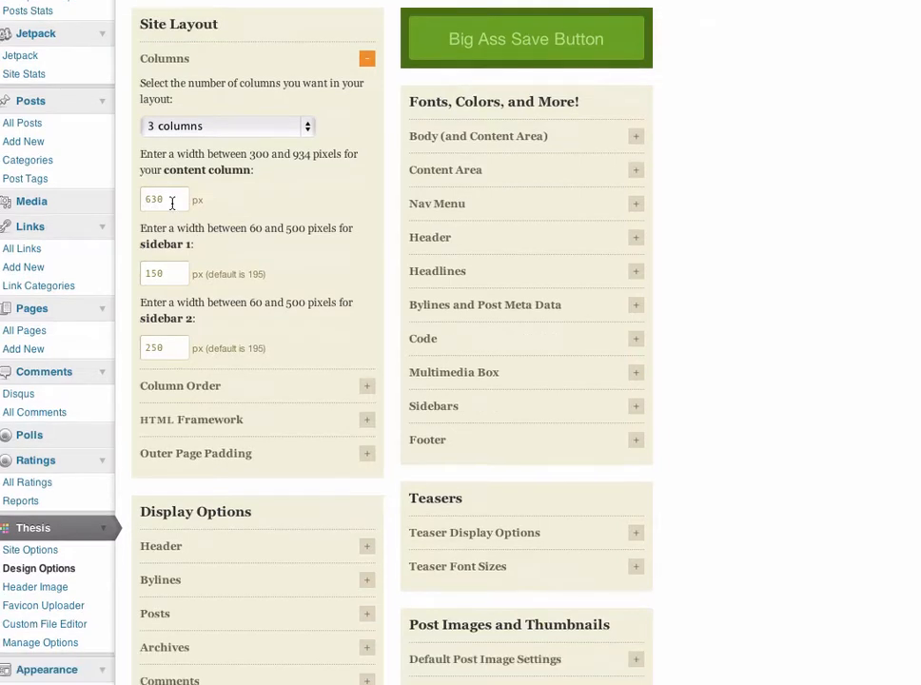
{"action": "left_click", "coordinate": [172, 200]}
{"action": "left_click", "coordinate": [179, 214]}
{"action": "scroll", "coordinate": [252, 266], "scroll_direction": "down", "scroll_amount": 2}
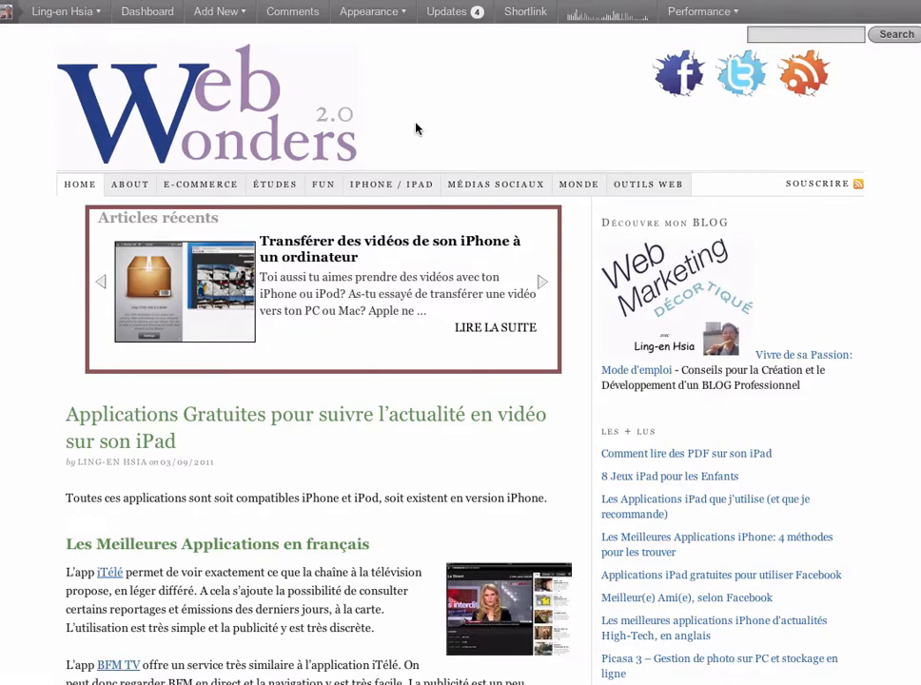
Step: Examine the content column and sidebar layout of the Web Wonders home page for comparison with the blog
{"action": "scroll", "coordinate": [469, 140], "scroll_direction": "down", "scroll_amount": 5}
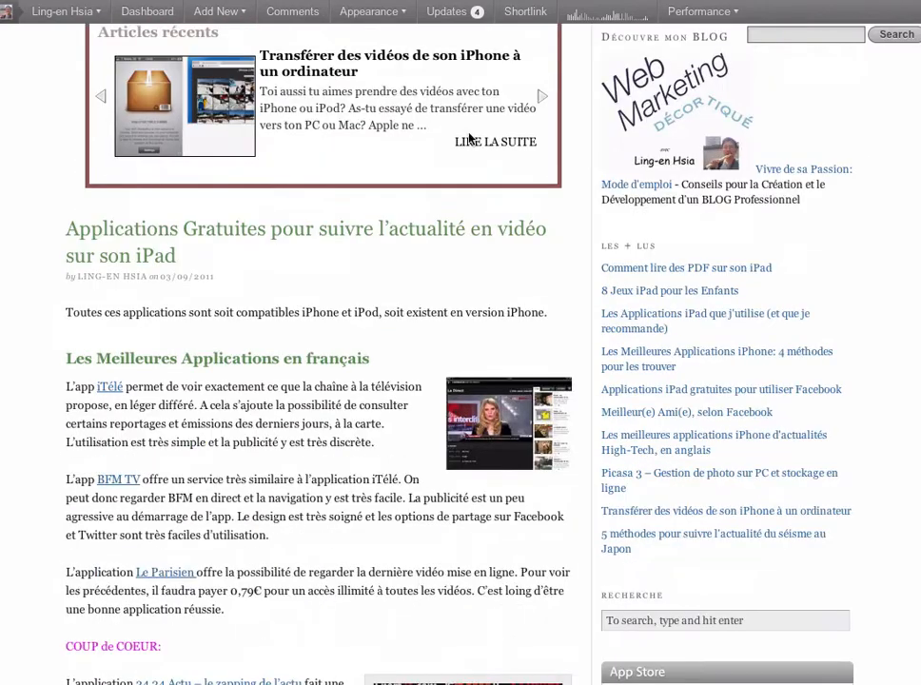
{"action": "scroll", "coordinate": [773, 224], "scroll_direction": "up", "scroll_amount": 3}
{"action": "scroll", "coordinate": [407, 158], "scroll_direction": "up", "scroll_amount": 2}
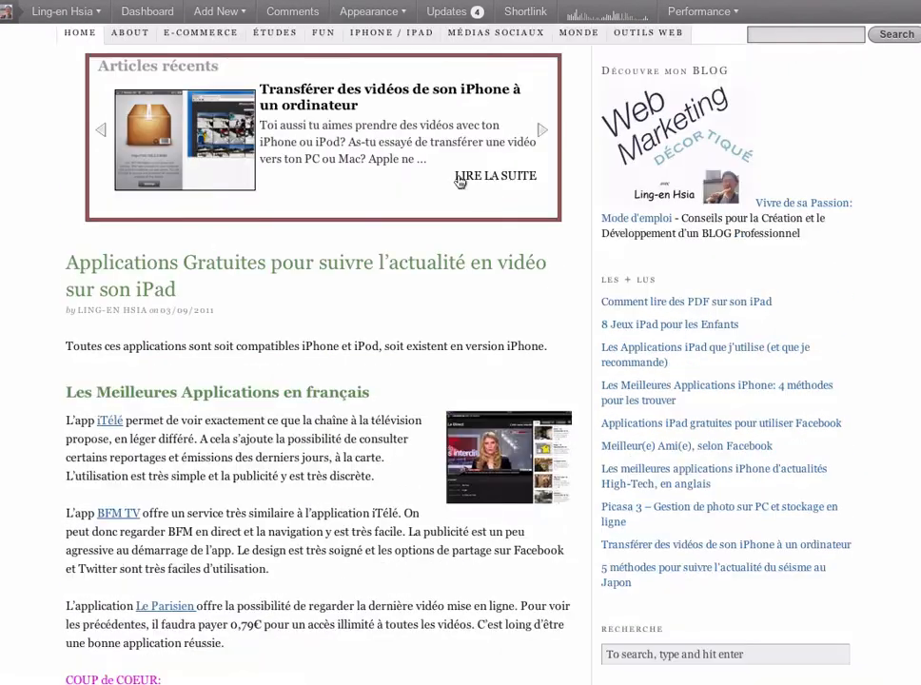
{"action": "scroll", "coordinate": [673, 325], "scroll_direction": "down", "scroll_amount": 5}
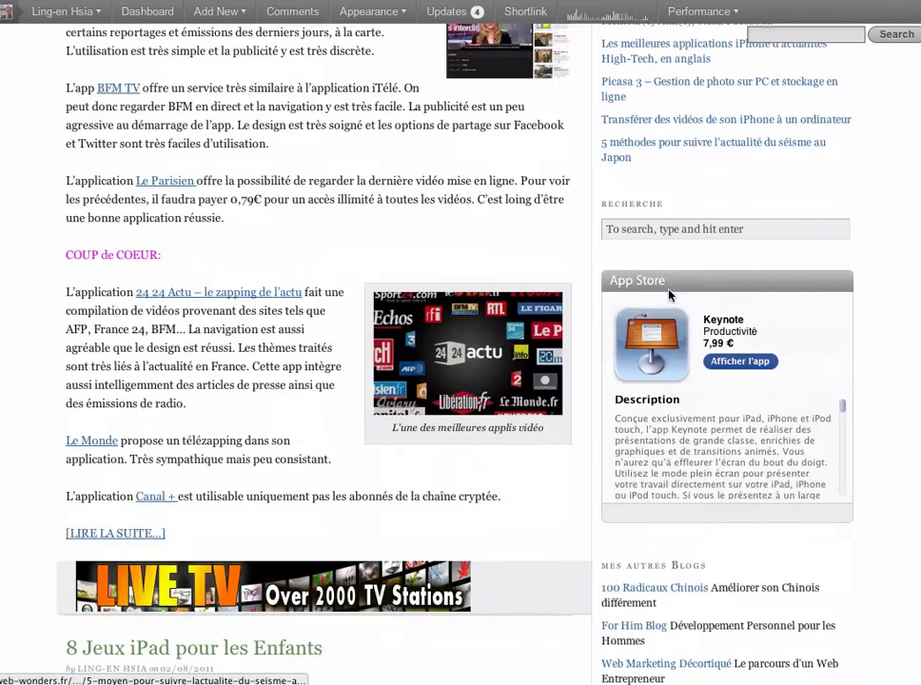
{"action": "scroll", "coordinate": [513, 384], "scroll_direction": "up", "scroll_amount": 4}
{"action": "scroll", "coordinate": [482, 279], "scroll_direction": "up", "scroll_amount": 3}
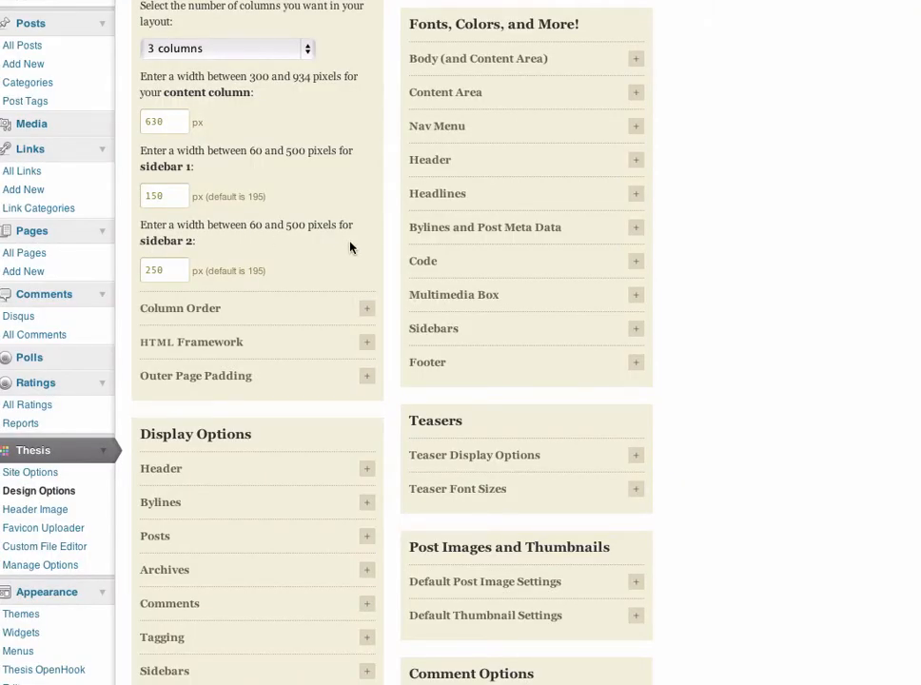
Step: Expand the Tagging setting under Display Options and review where tags are shown and whether tag links use nofollow
{"action": "scroll", "coordinate": [351, 244], "scroll_direction": "down", "scroll_amount": 2}
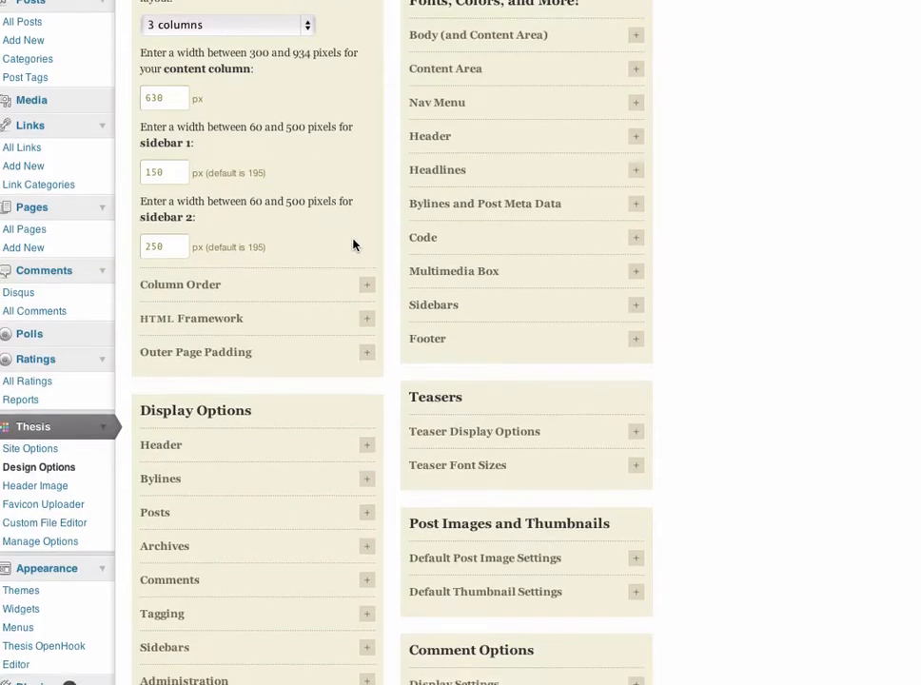
{"action": "left_click", "coordinate": [366, 562]}
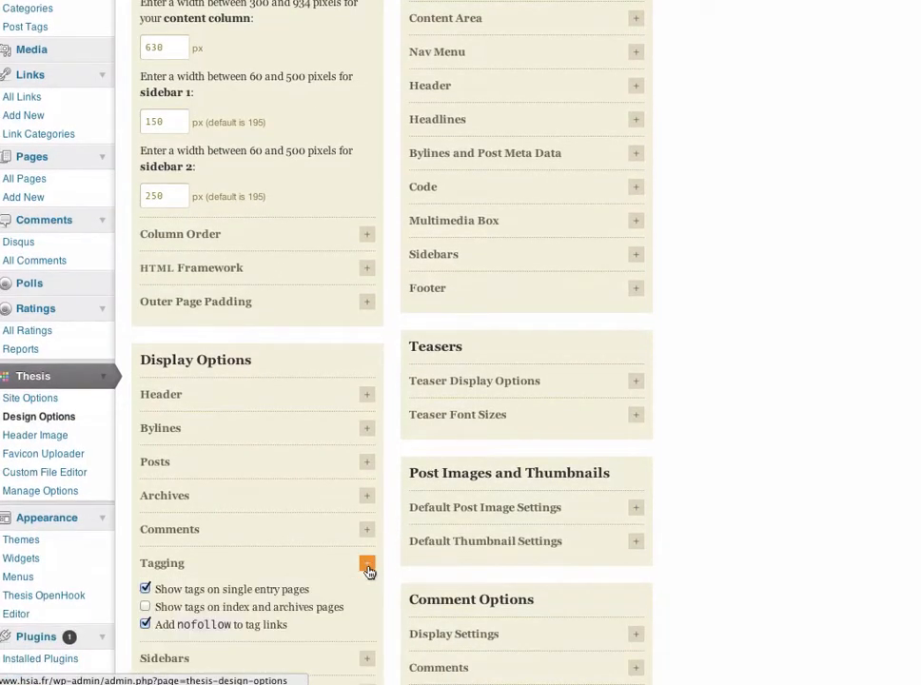
{"action": "scroll", "coordinate": [351, 477], "scroll_direction": "down", "scroll_amount": 1}
{"action": "scroll", "coordinate": [319, 487], "scroll_direction": "down", "scroll_amount": 2}
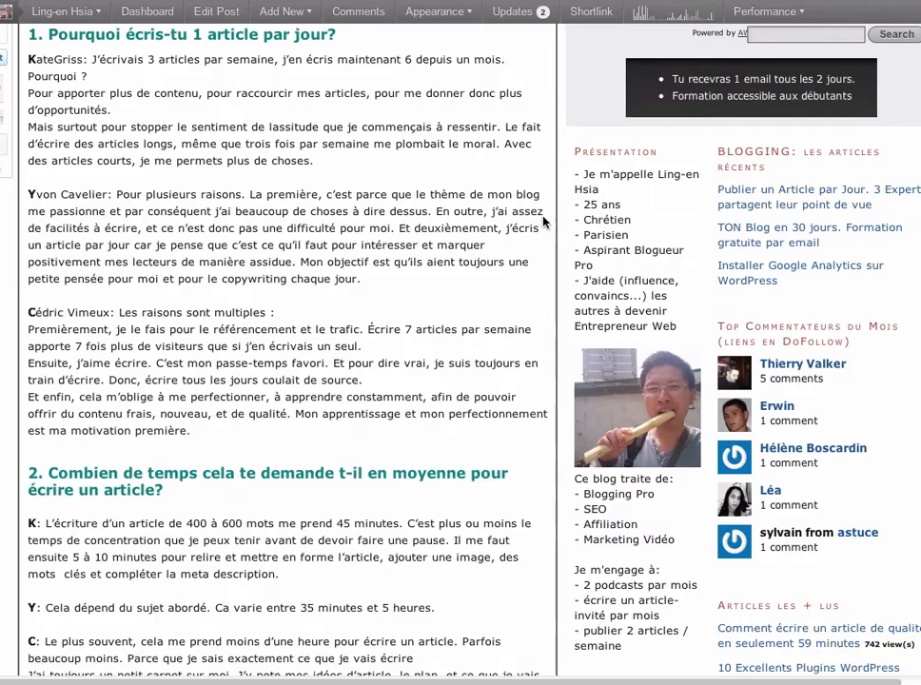
Step: Inspect the tag line at the end of the blog article and return to the Thesis Design Options page
{"action": "scroll", "coordinate": [544, 219], "scroll_direction": "up", "scroll_amount": 10}
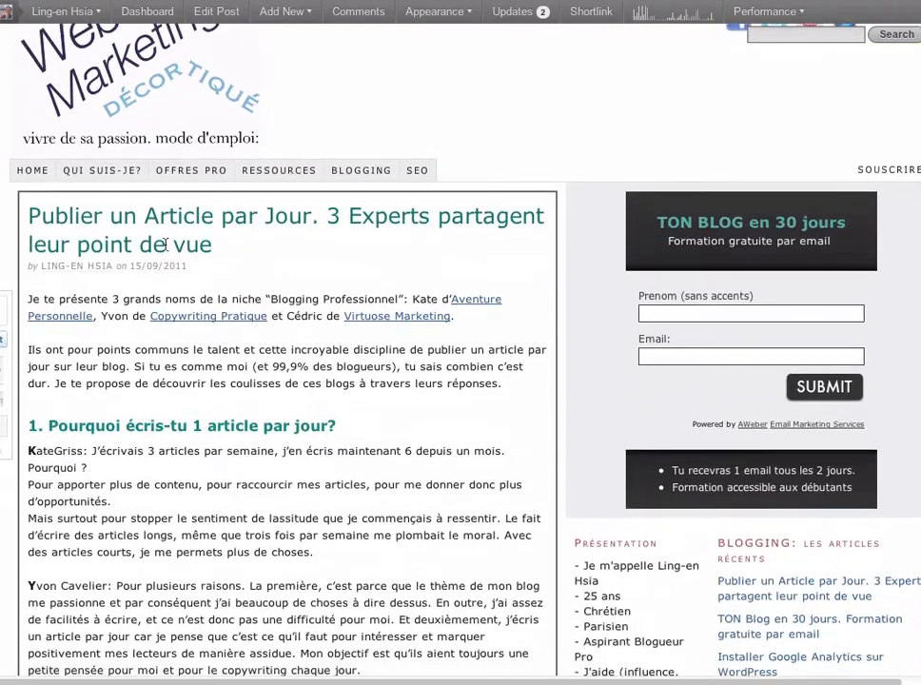
{"action": "scroll", "coordinate": [276, 247], "scroll_direction": "down", "scroll_amount": 5}
{"action": "scroll", "coordinate": [282, 242], "scroll_direction": "down", "scroll_amount": 20}
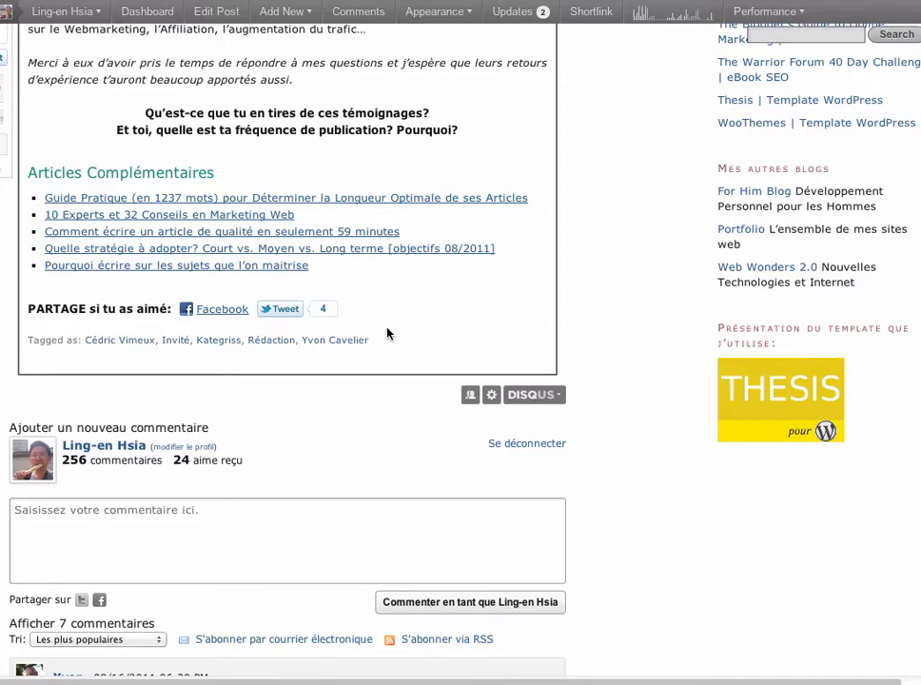
{"action": "left_click", "coordinate": [379, 1]}
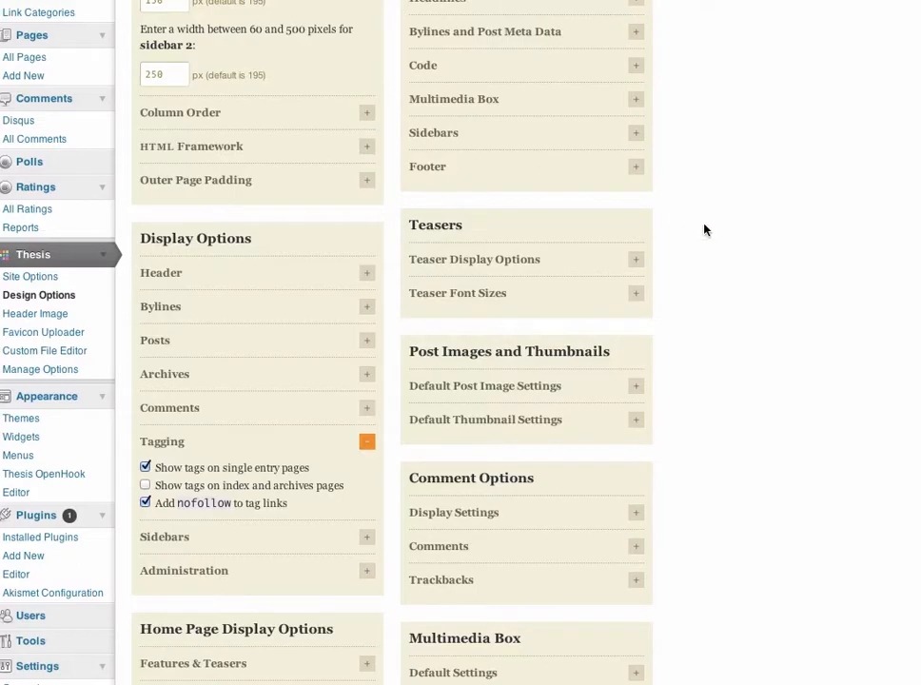
Step: Look through the remaining design option groups, from Fonts, Colors, and More to Comment Options and Home Page Display Options
{"action": "scroll", "coordinate": [637, 222], "scroll_direction": "up", "scroll_amount": 5}
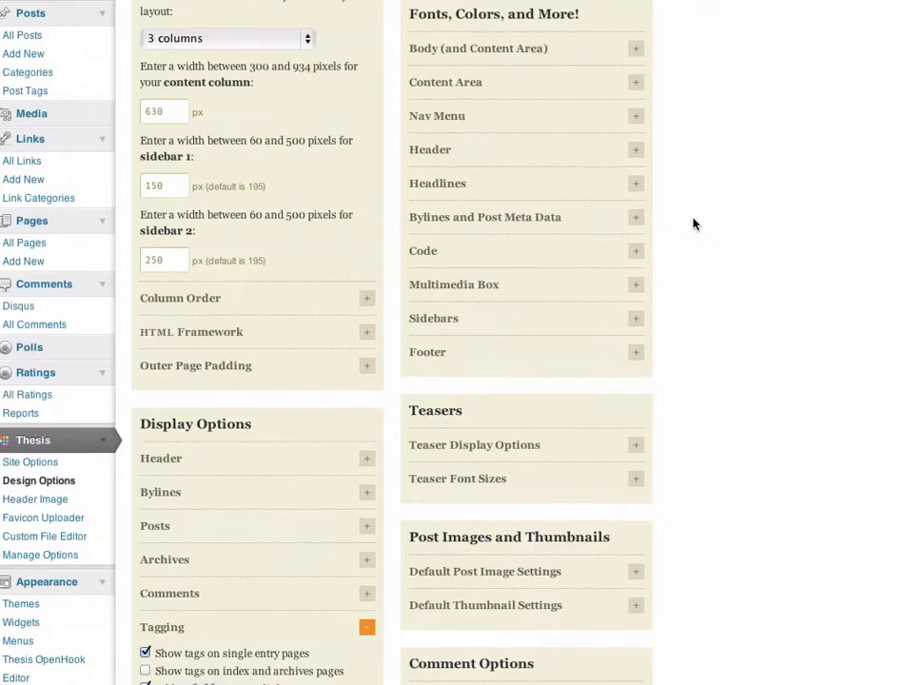
{"action": "scroll", "coordinate": [687, 220], "scroll_direction": "down", "scroll_amount": 8}
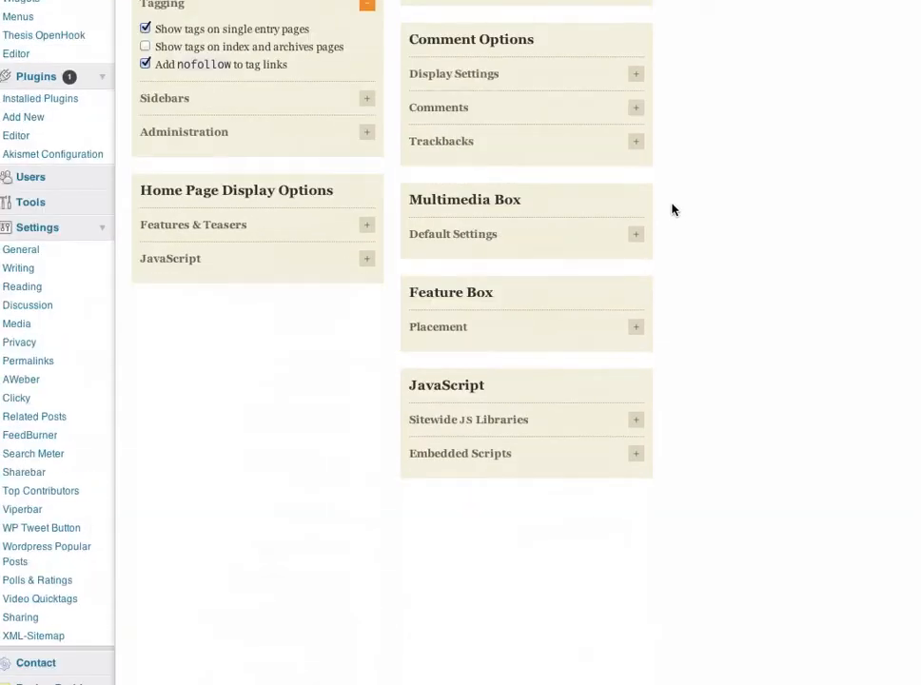
{"action": "scroll", "coordinate": [672, 208], "scroll_direction": "up", "scroll_amount": 5}
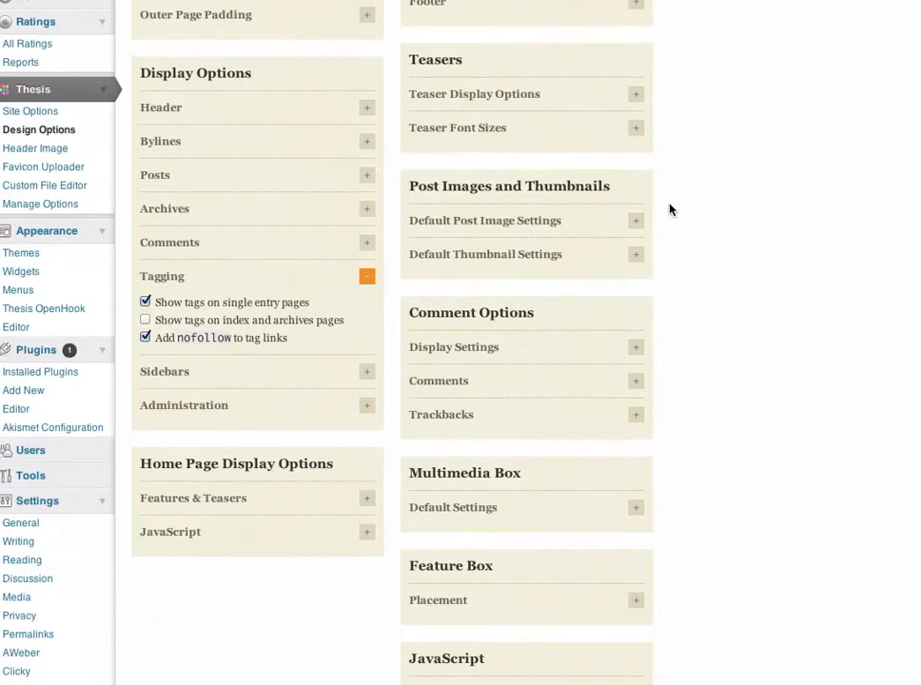
{"action": "scroll", "coordinate": [670, 210], "scroll_direction": "up", "scroll_amount": 4}
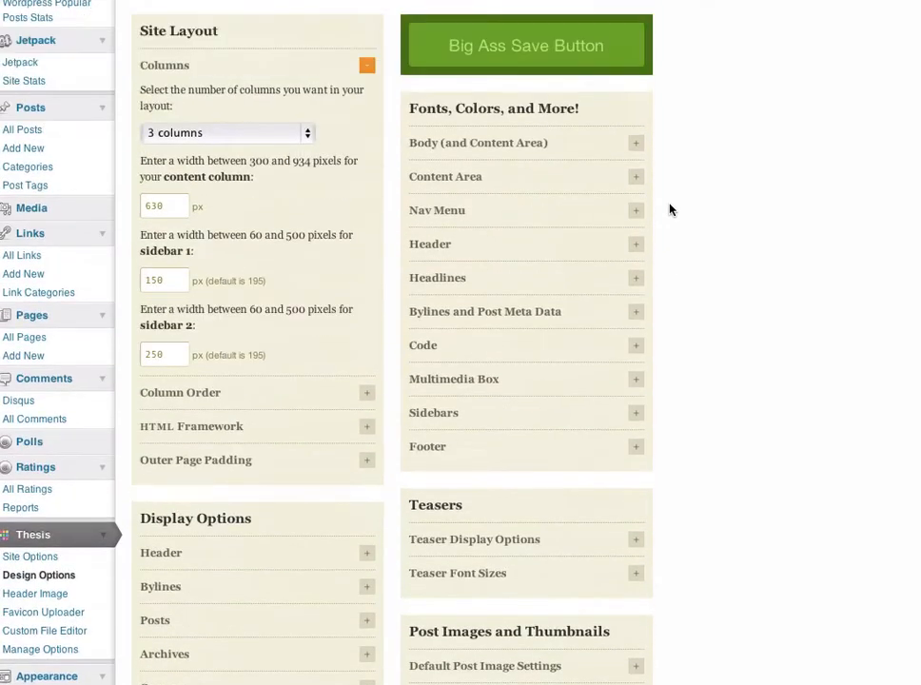
{"action": "scroll", "coordinate": [670, 209], "scroll_direction": "down", "scroll_amount": 2}
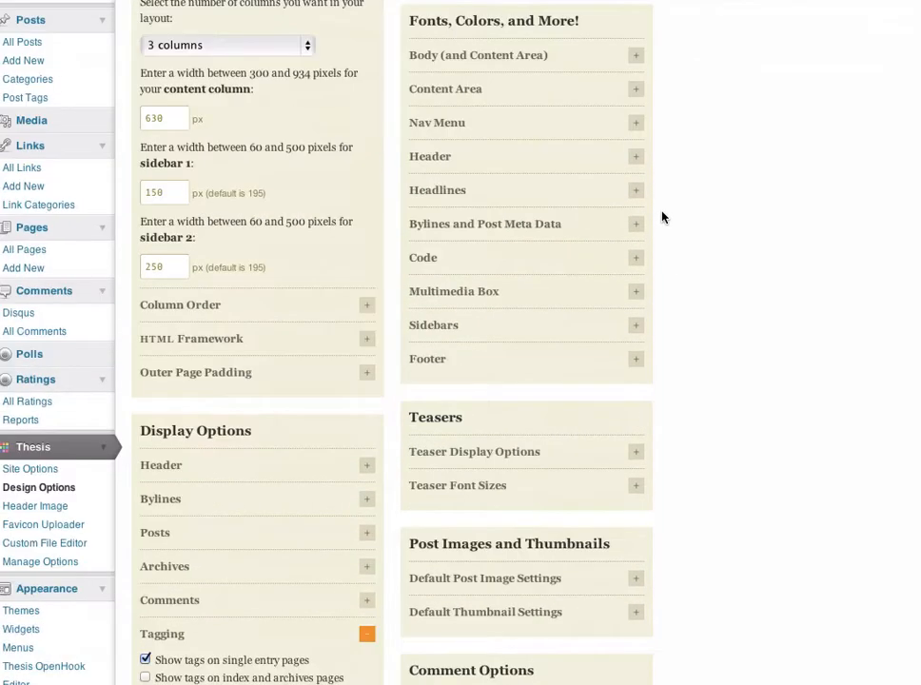
{"action": "scroll", "coordinate": [663, 218], "scroll_direction": "down", "scroll_amount": 3}
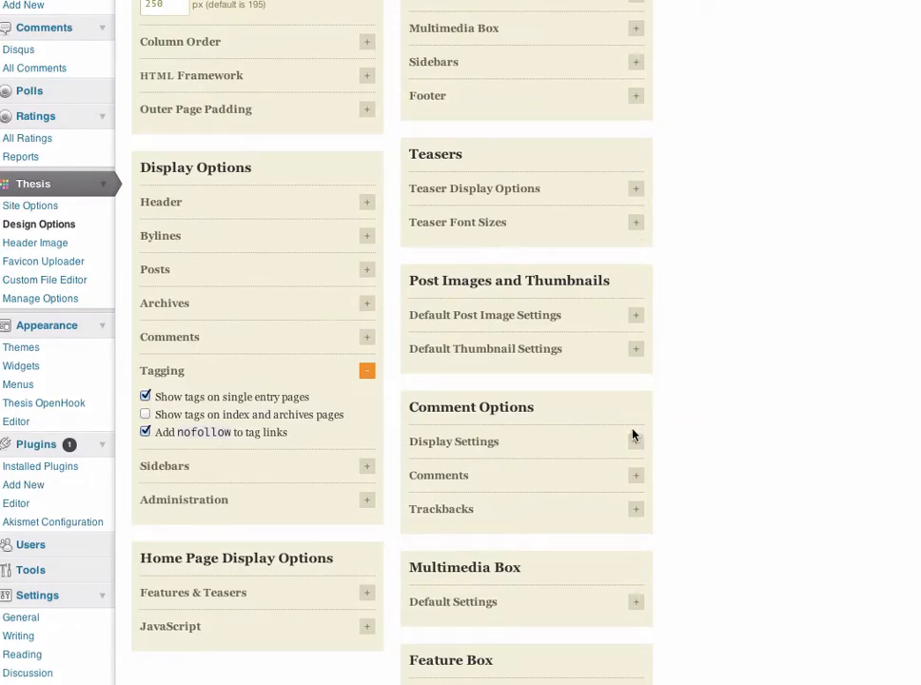
{"action": "scroll", "coordinate": [627, 438], "scroll_direction": "down", "scroll_amount": 1}
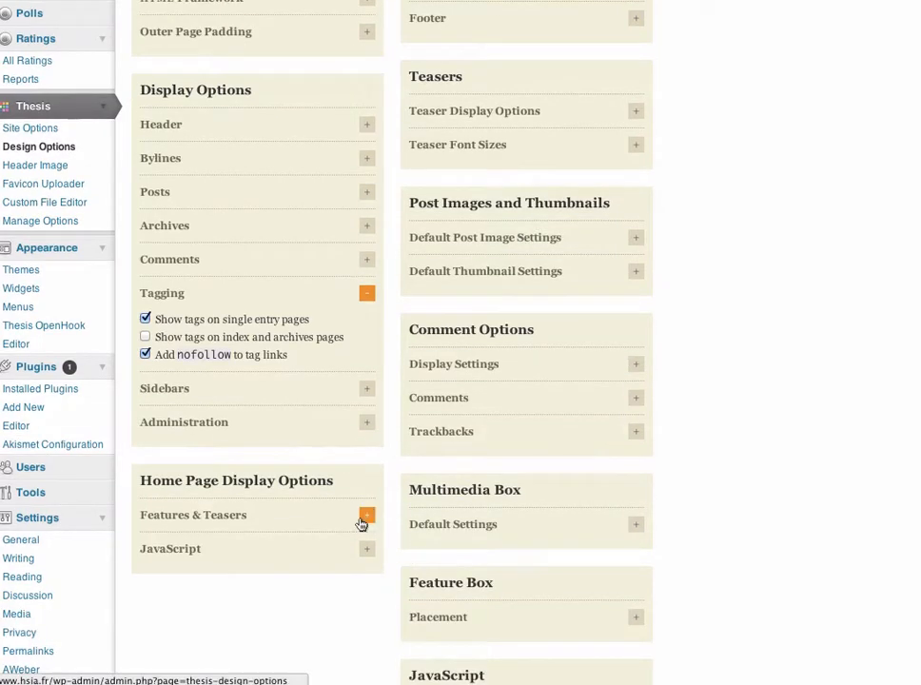
Step: Expand the Features & Teasers setting under Home Page Display Options and check the number of featured posts to show
{"action": "scroll", "coordinate": [209, 437], "scroll_direction": "down", "scroll_amount": 3}
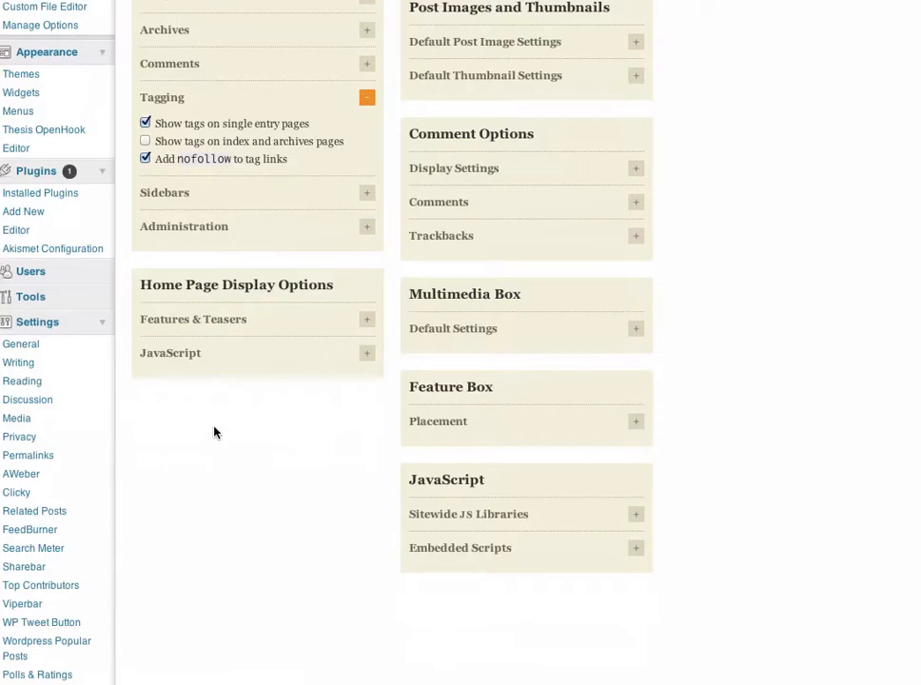
{"action": "left_click", "coordinate": [367, 320]}
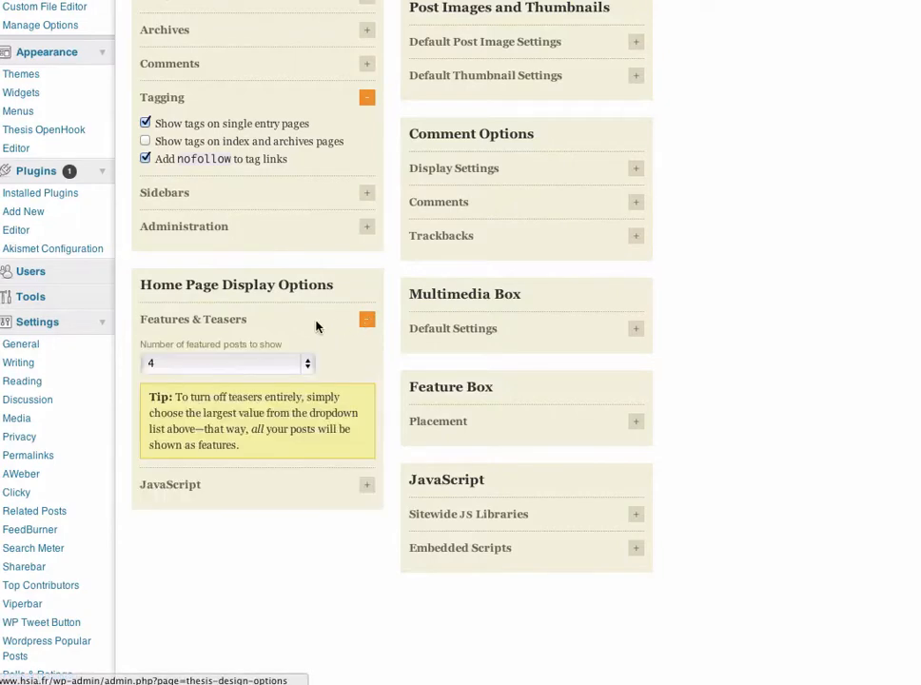
{"action": "left_click", "coordinate": [297, 365]}
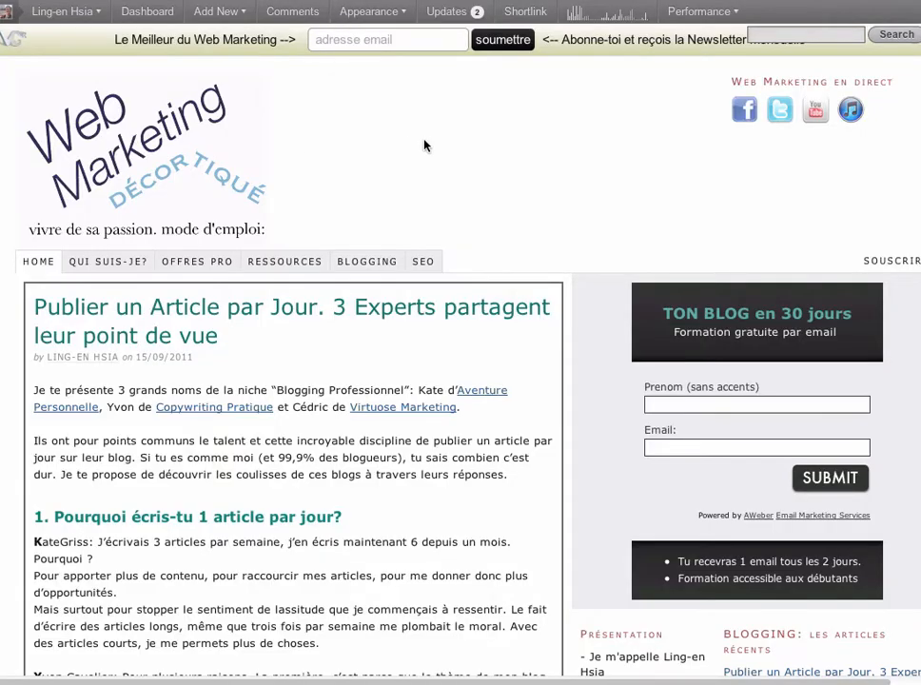
Step: Examine the featured posts on the blog's home page, from the newest article down to the teaser titles below them
{"action": "scroll", "coordinate": [438, 144], "scroll_direction": "down", "scroll_amount": 4}
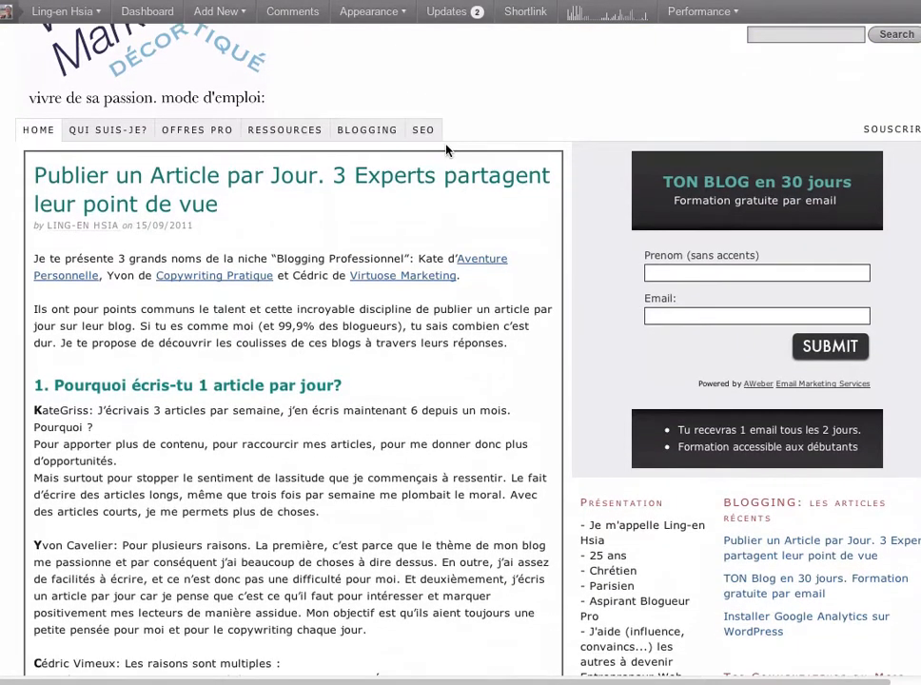
{"action": "scroll", "coordinate": [335, 248], "scroll_direction": "down", "scroll_amount": 3}
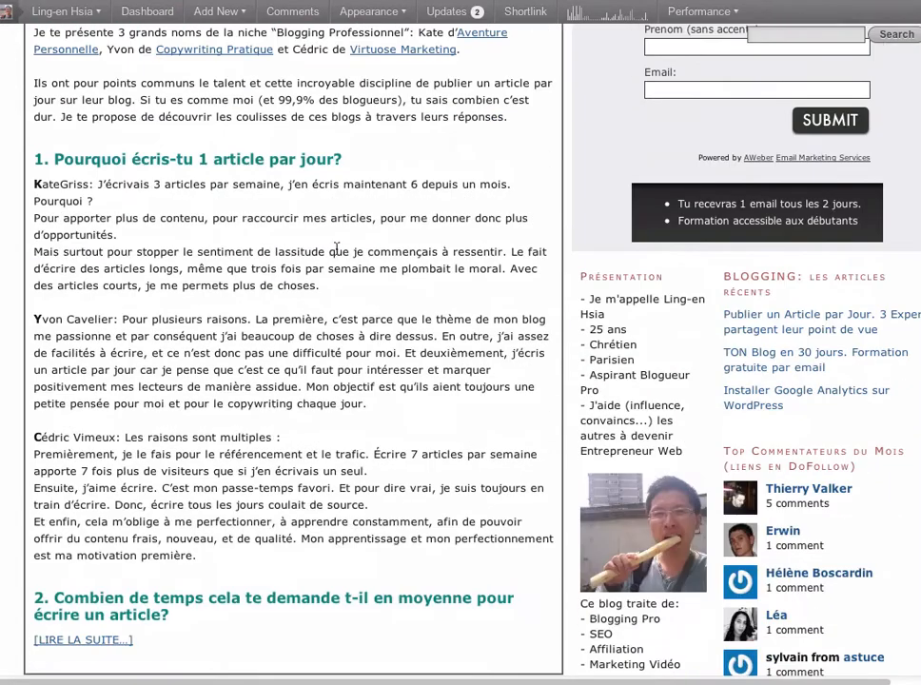
{"action": "scroll", "coordinate": [191, 247], "scroll_direction": "down", "scroll_amount": 4}
{"action": "scroll", "coordinate": [273, 223], "scroll_direction": "down", "scroll_amount": 2}
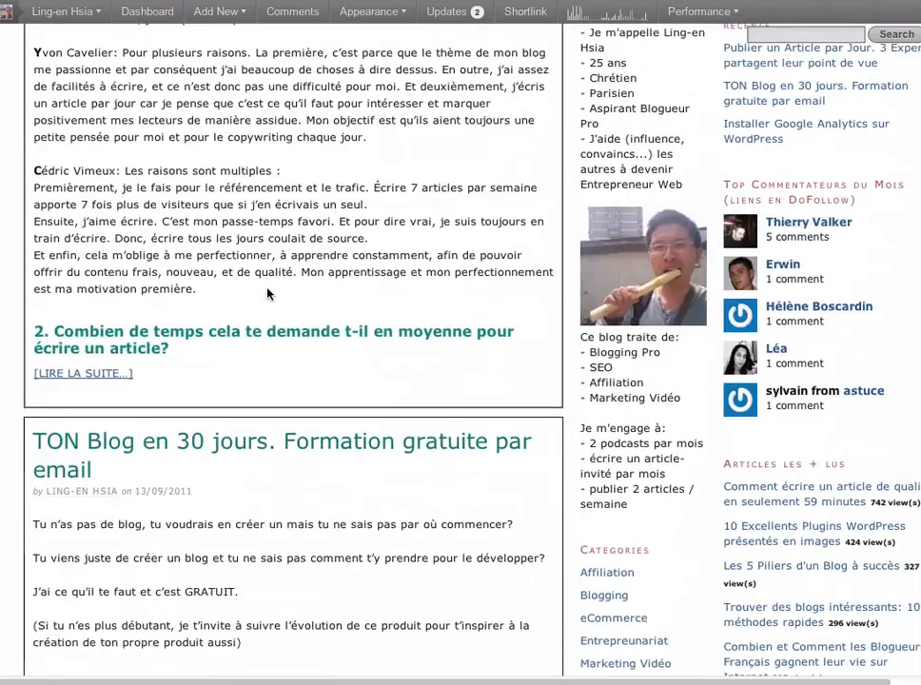
{"action": "scroll", "coordinate": [282, 277], "scroll_direction": "down", "scroll_amount": 5}
{"action": "scroll", "coordinate": [257, 232], "scroll_direction": "down", "scroll_amount": 2}
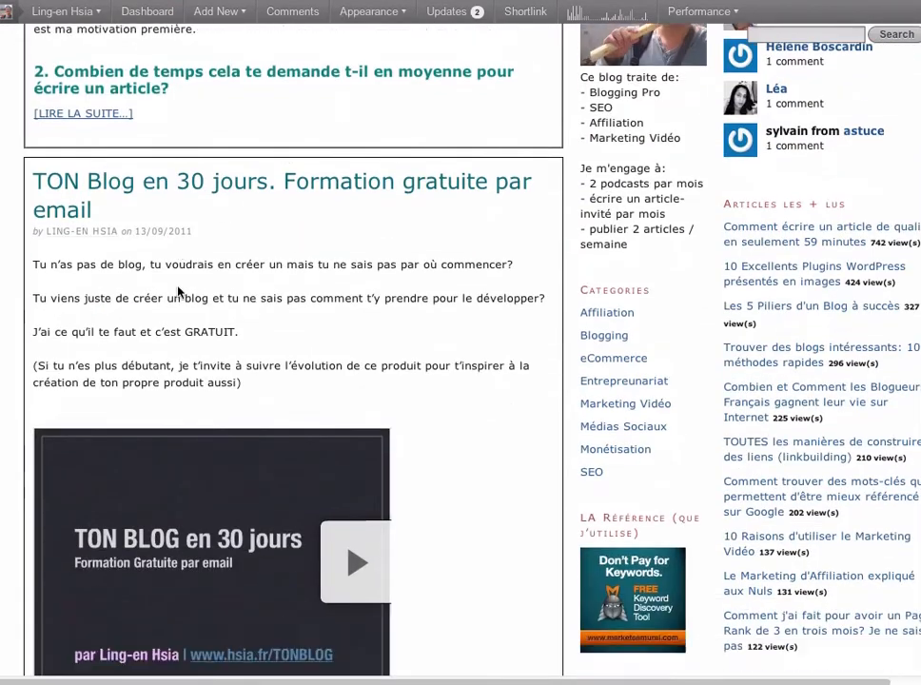
{"action": "scroll", "coordinate": [244, 354], "scroll_direction": "down", "scroll_amount": 15}
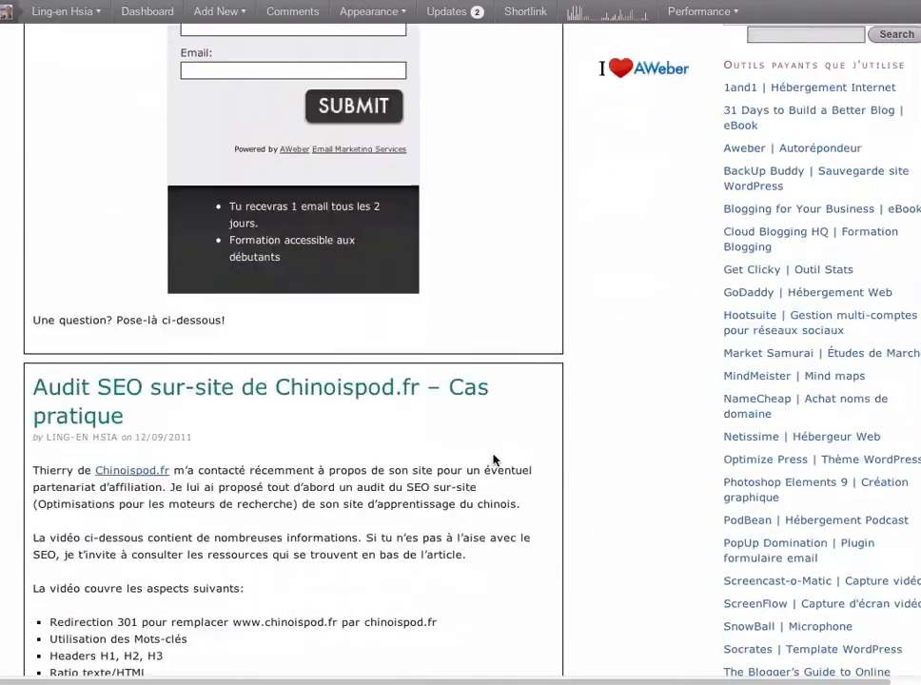
{"action": "scroll", "coordinate": [144, 356], "scroll_direction": "down", "scroll_amount": 5}
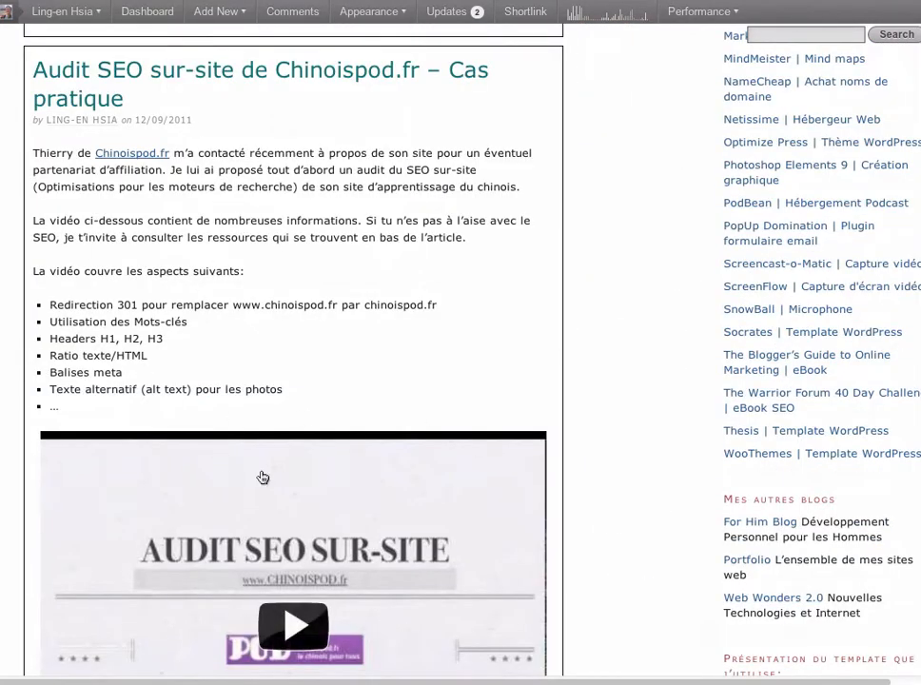
{"action": "scroll", "coordinate": [592, 427], "scroll_direction": "down", "scroll_amount": 16}
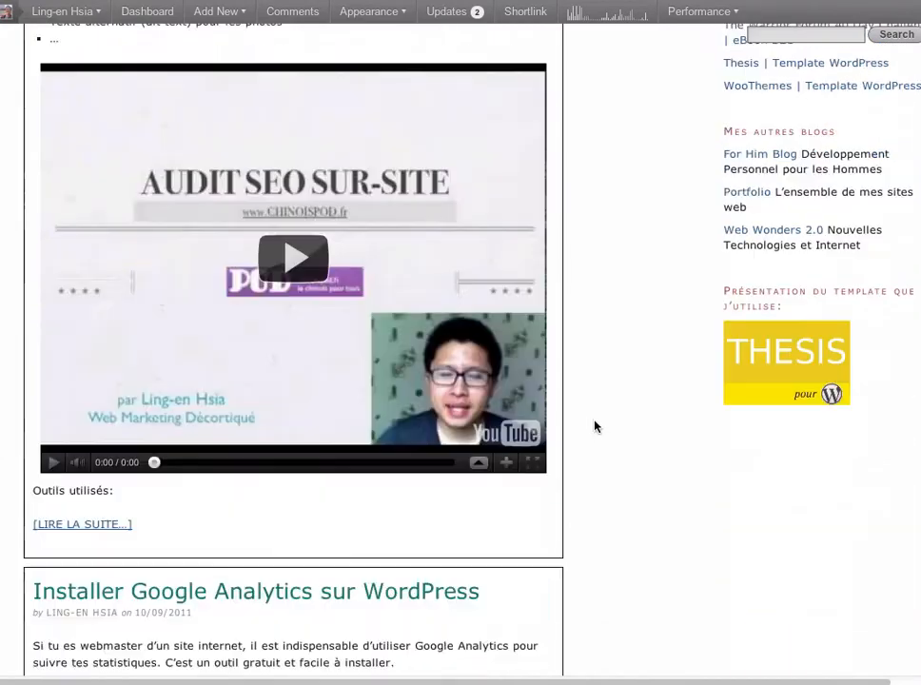
{"action": "scroll", "coordinate": [514, 525], "scroll_direction": "down", "scroll_amount": 9}
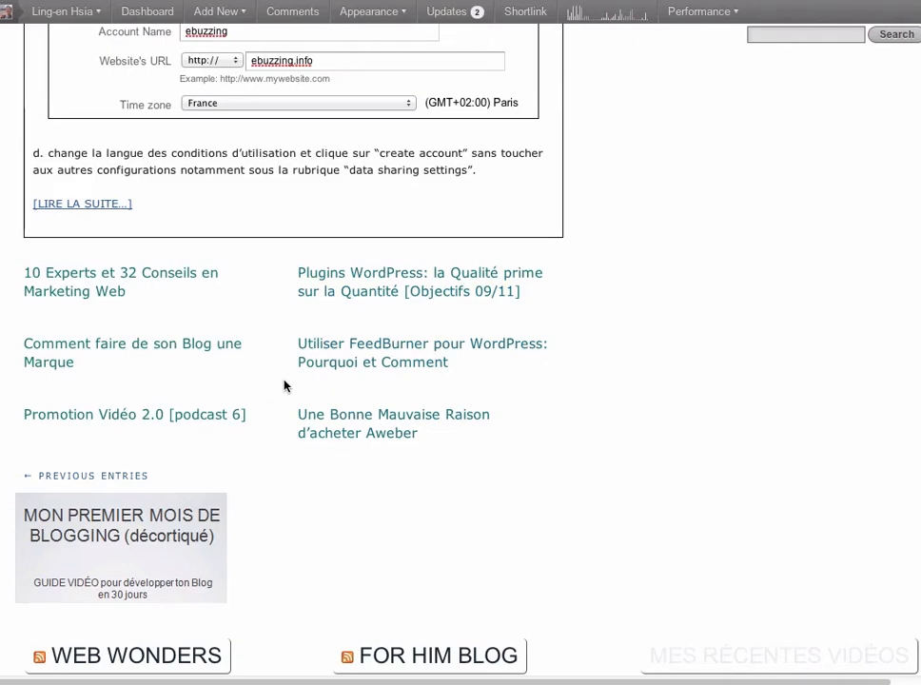
Step: Compare the full featured posts with the two-column teaser titles near the end of the blog's home page
{"action": "scroll", "coordinate": [521, 345], "scroll_direction": "up", "scroll_amount": 6}
{"action": "scroll", "coordinate": [509, 230], "scroll_direction": "up", "scroll_amount": 2}
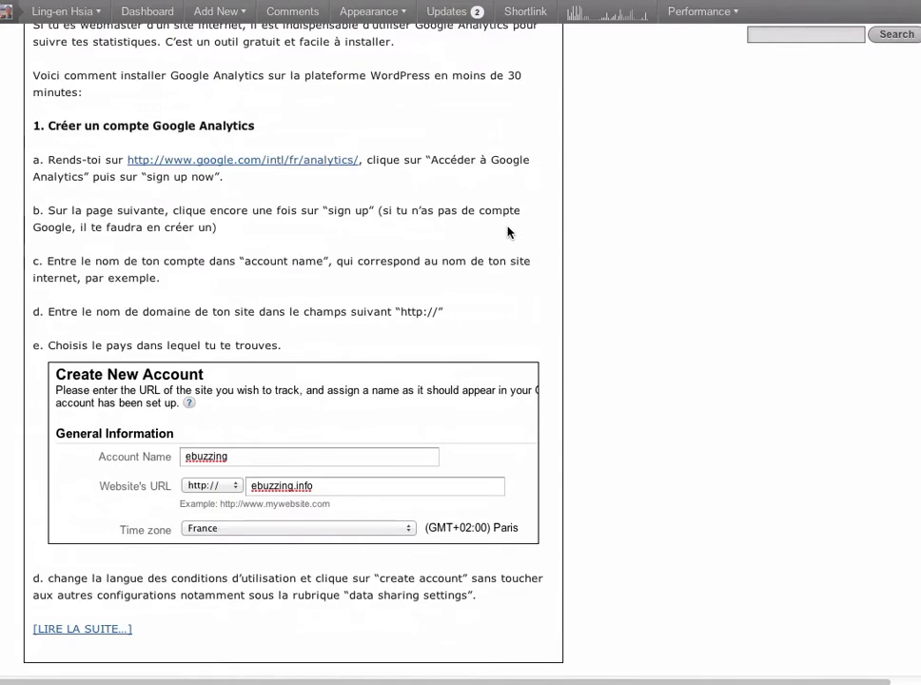
{"action": "scroll", "coordinate": [496, 154], "scroll_direction": "up", "scroll_amount": 6}
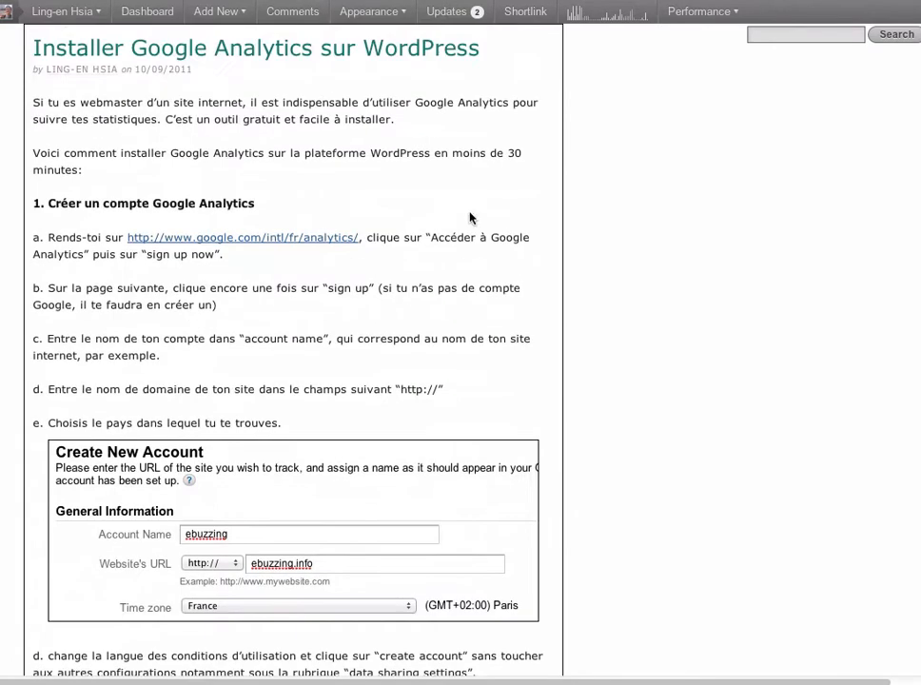
{"action": "scroll", "coordinate": [331, 219], "scroll_direction": "up", "scroll_amount": 2}
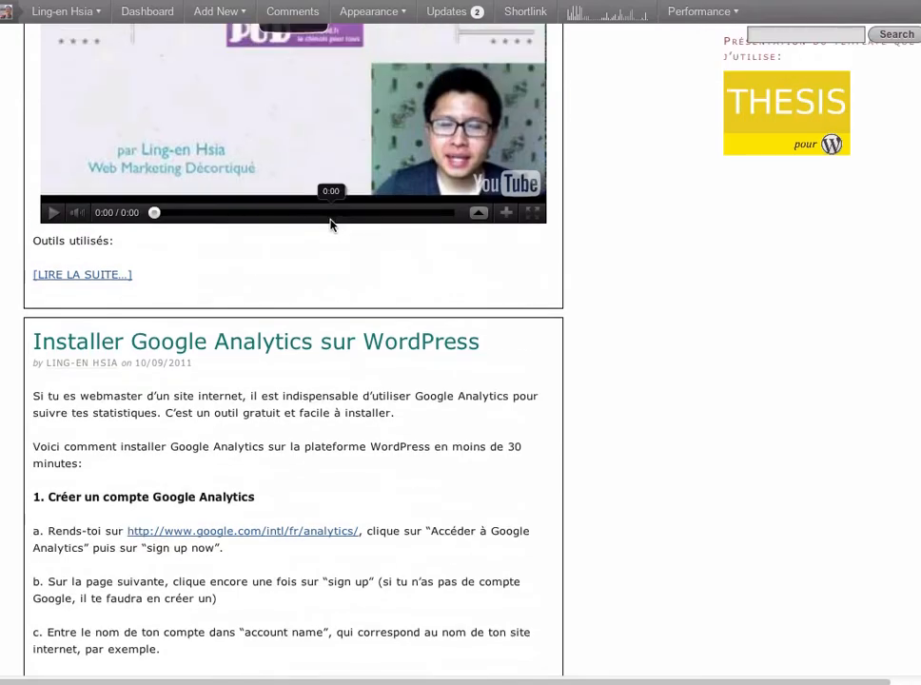
{"action": "scroll", "coordinate": [514, 220], "scroll_direction": "up", "scroll_amount": 7}
{"action": "scroll", "coordinate": [585, 249], "scroll_direction": "up", "scroll_amount": 7}
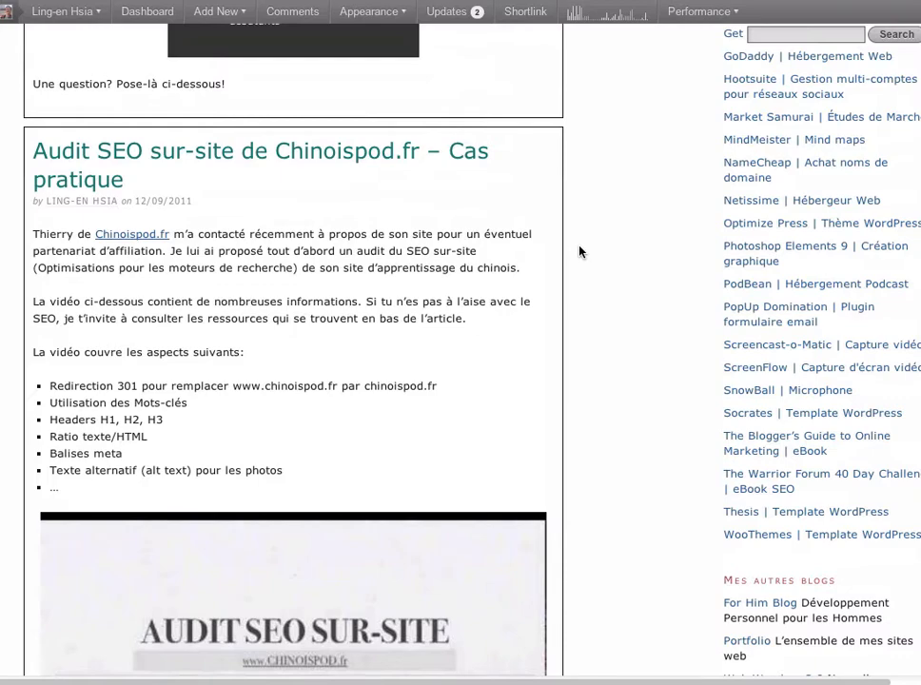
{"action": "scroll", "coordinate": [579, 251], "scroll_direction": "up", "scroll_amount": 2}
{"action": "scroll", "coordinate": [578, 252], "scroll_direction": "down", "scroll_amount": 13}
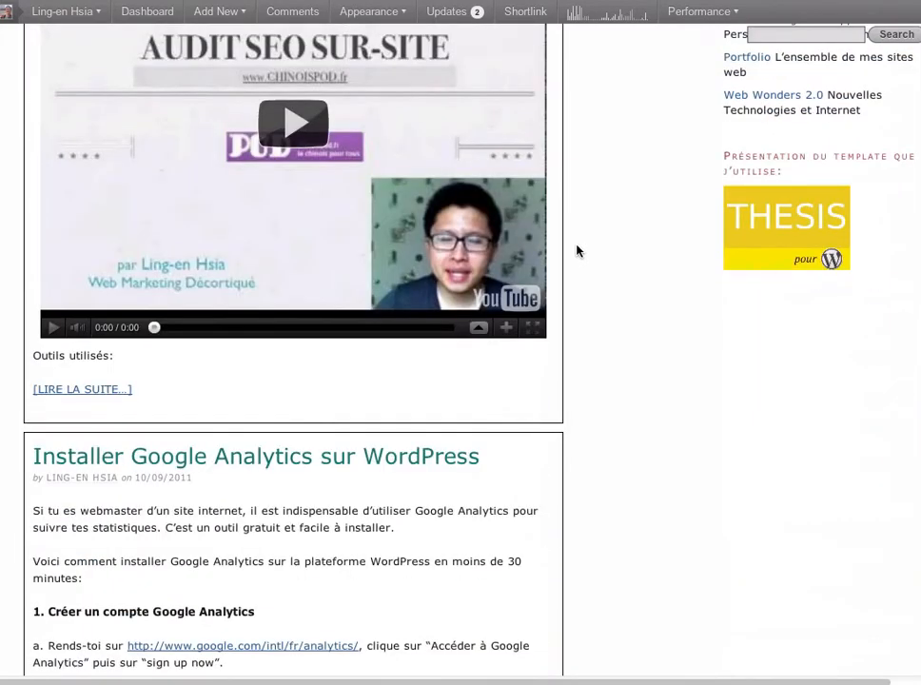
{"action": "scroll", "coordinate": [577, 250], "scroll_direction": "down", "scroll_amount": 9}
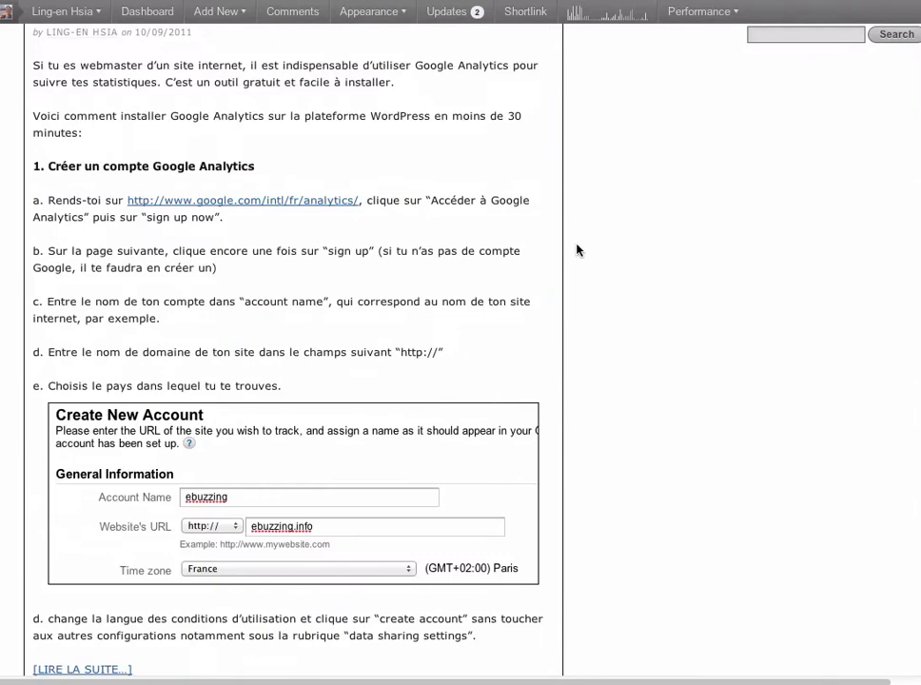
{"action": "scroll", "coordinate": [578, 250], "scroll_direction": "down", "scroll_amount": 13}
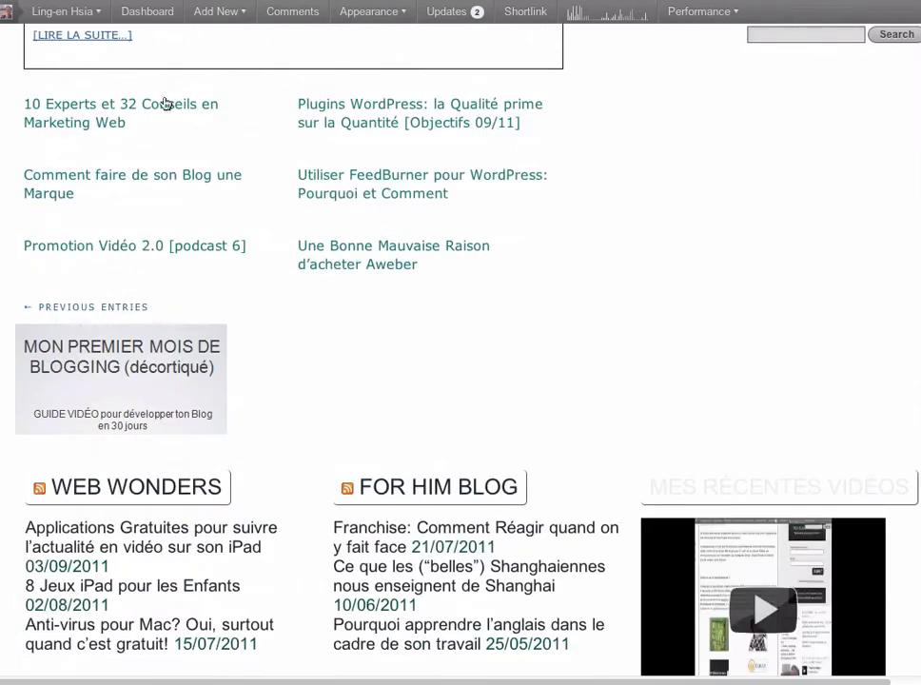
Step: Return to the Thesis Design Options and look through the main fonts offered in the Body (and Content Area) setting
{"action": "mouse_move", "coordinate": [217, 12]}
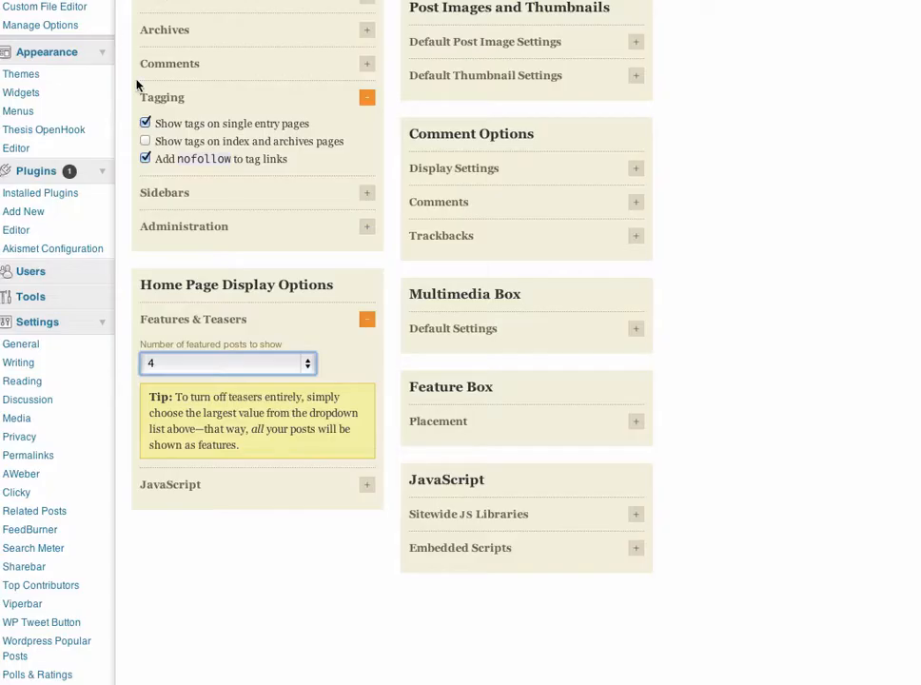
{"action": "scroll", "coordinate": [748, 245], "scroll_direction": "up", "scroll_amount": 8}
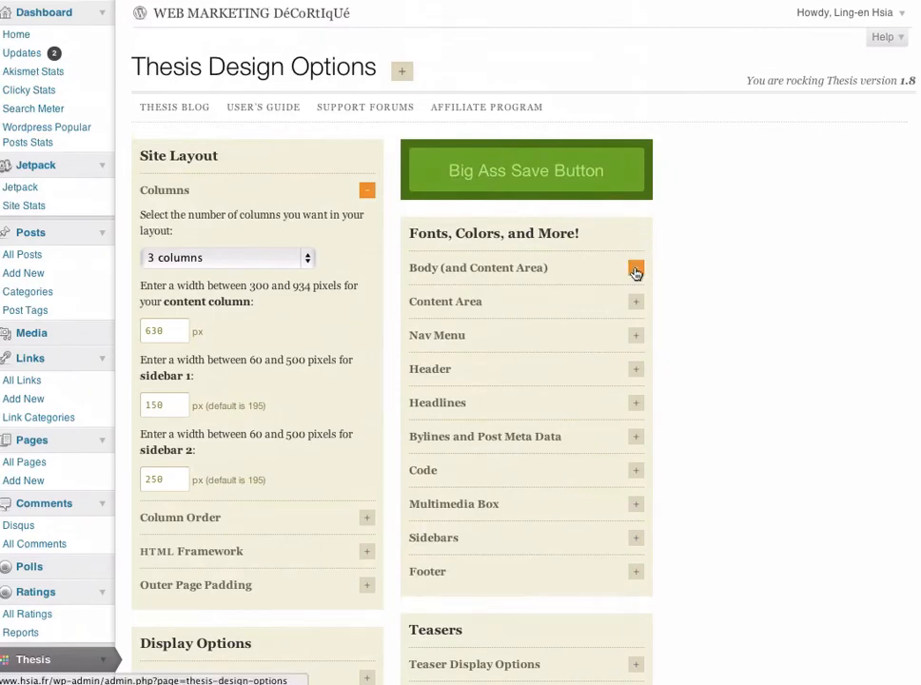
{"action": "left_click", "coordinate": [636, 271]}
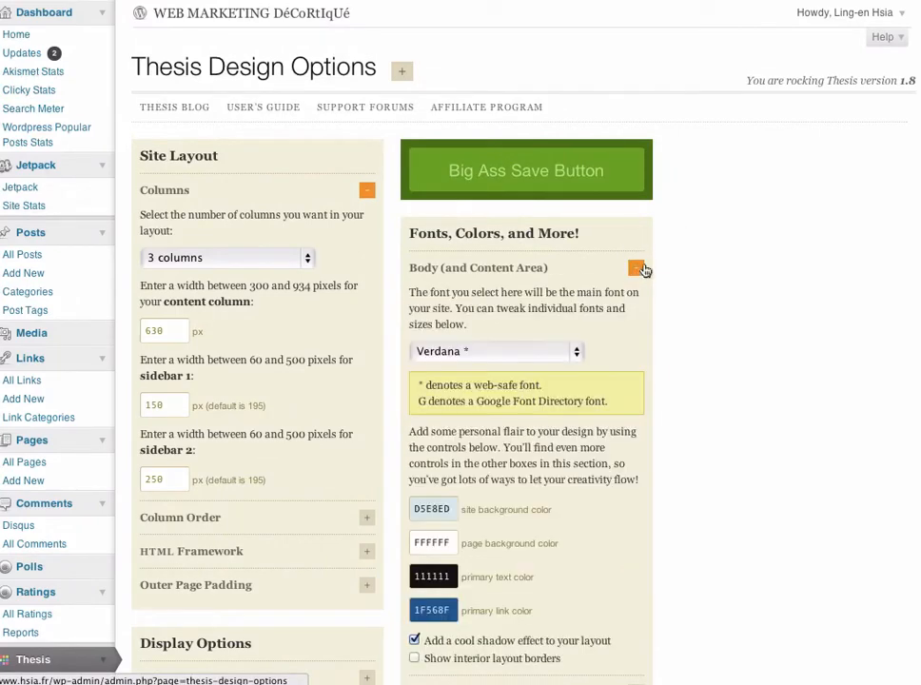
{"action": "left_click", "coordinate": [635, 271]}
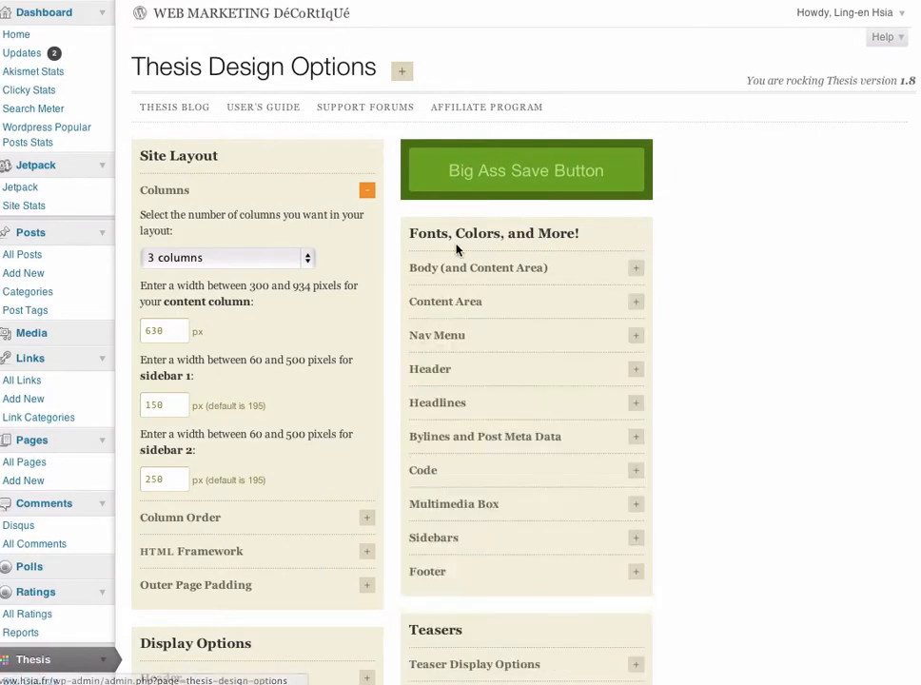
{"action": "scroll", "coordinate": [685, 181], "scroll_direction": "down", "scroll_amount": 3}
{"action": "left_click", "coordinate": [635, 116]}
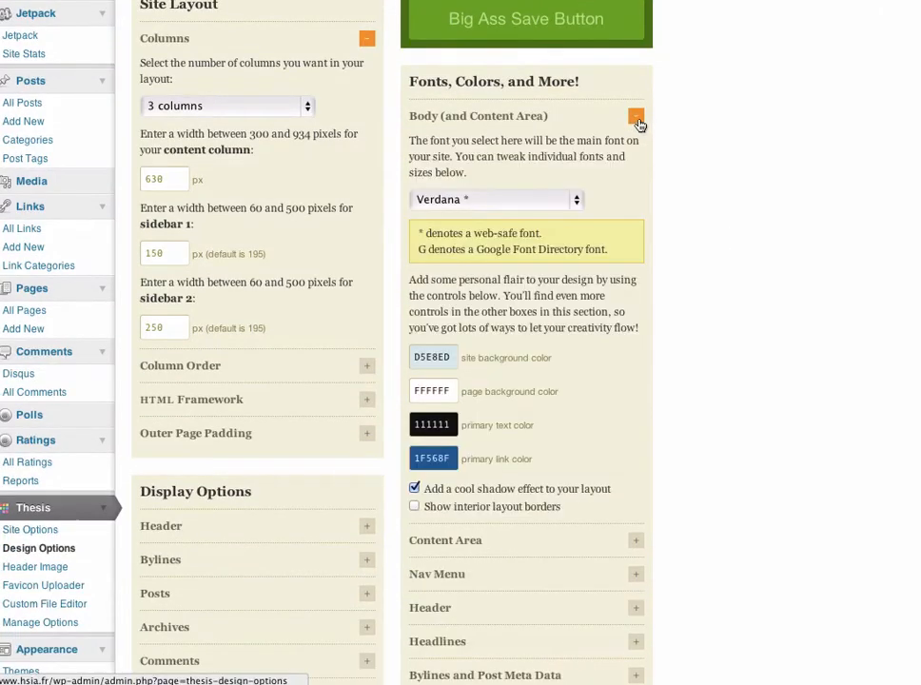
{"action": "left_click", "coordinate": [580, 204]}
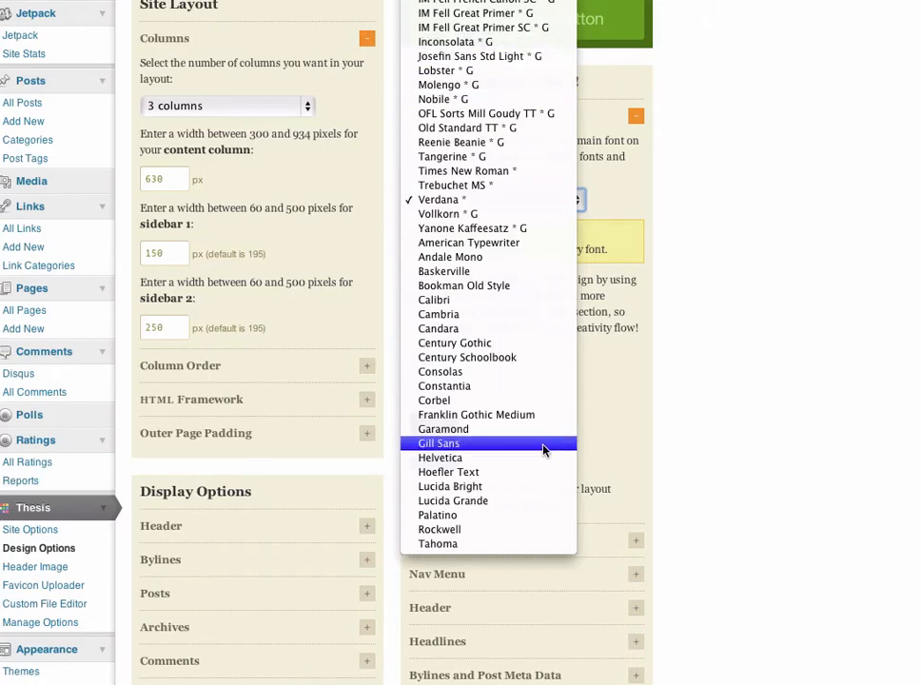
{"action": "left_click", "coordinate": [722, 221]}
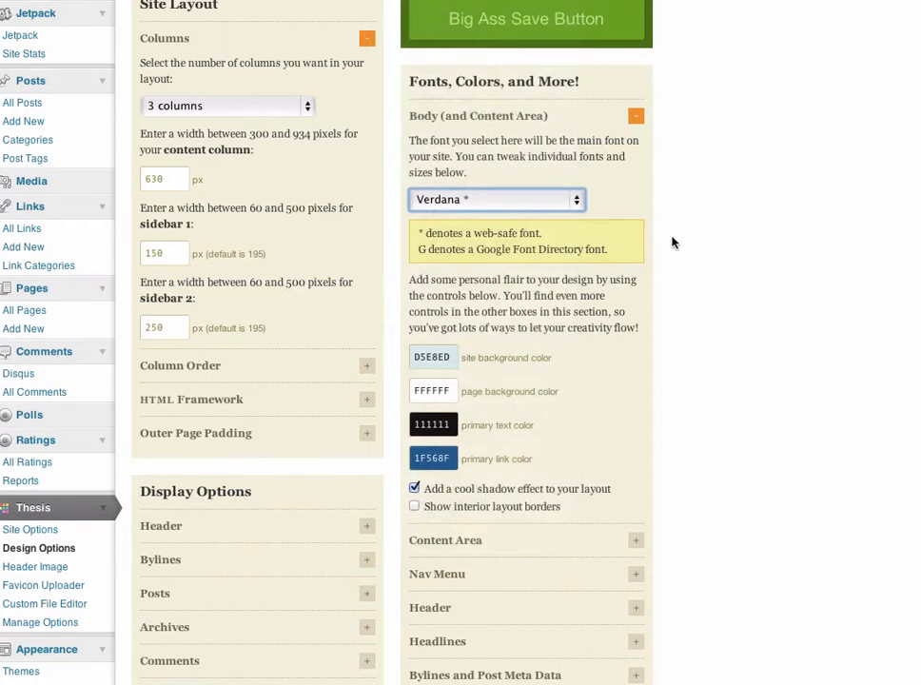
Step: Inspect the site background color in the Body (and Content Area) setting
{"action": "scroll", "coordinate": [672, 243], "scroll_direction": "down", "scroll_amount": 2}
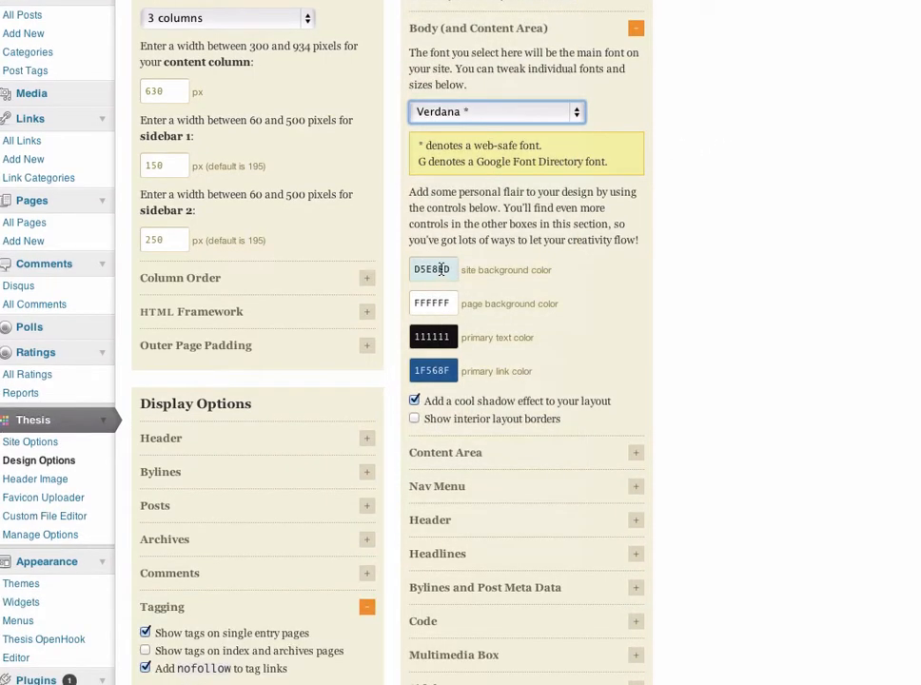
{"action": "left_click", "coordinate": [442, 270]}
{"action": "left_click", "coordinate": [682, 276]}
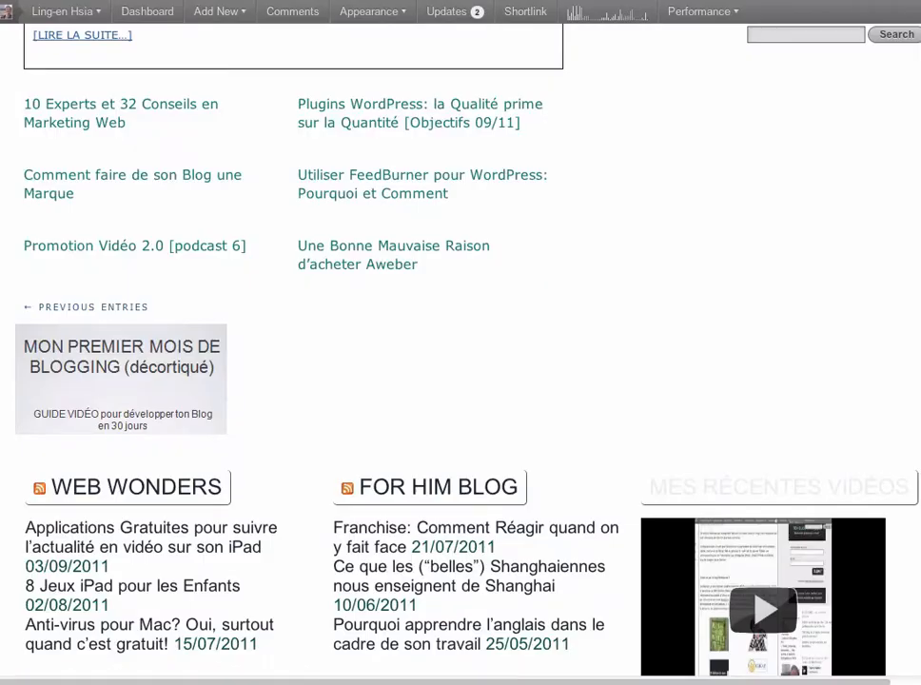
Step: Switch to the blog's home page and inspect the body text and link colors in the first article, highlighting "points communs"
{"action": "scroll", "coordinate": [485, 207], "scroll_direction": "up", "scroll_amount": 10}
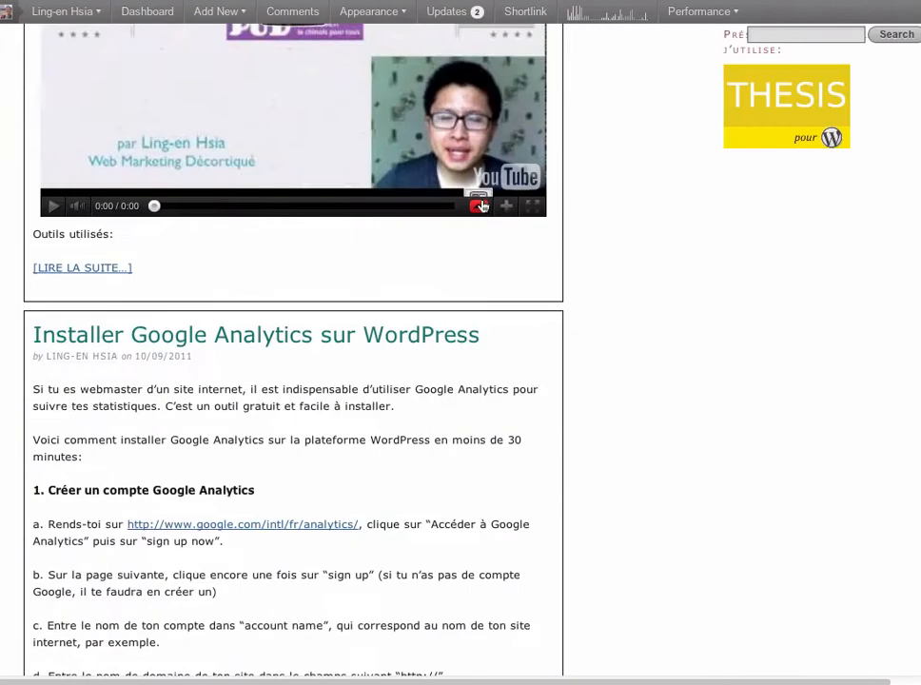
{"action": "scroll", "coordinate": [609, 255], "scroll_direction": "up", "scroll_amount": 15}
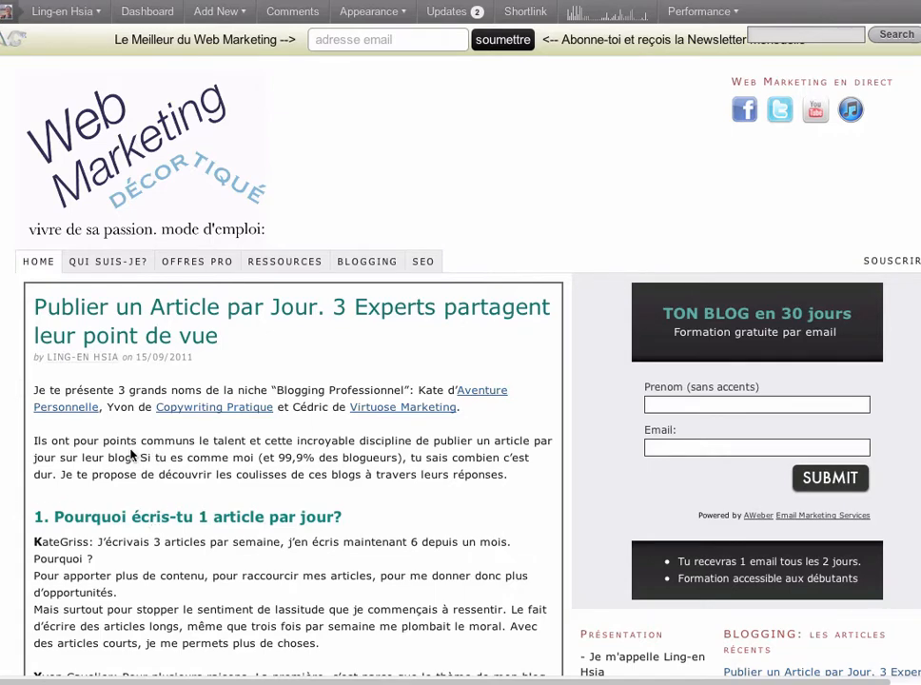
{"action": "left_click_drag", "start_coordinate": [102, 440], "coordinate": [164, 440]}
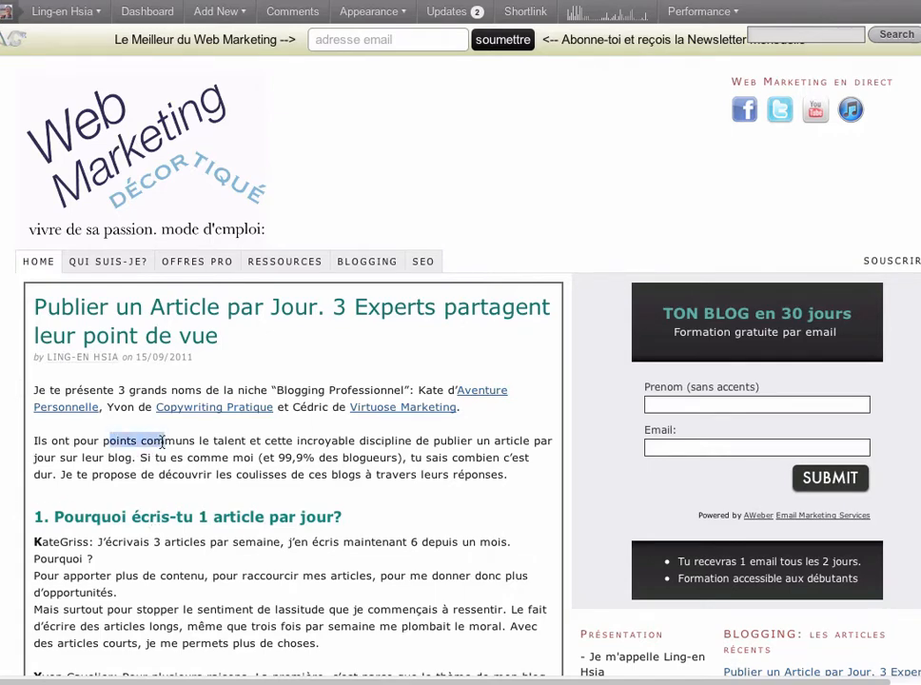
{"action": "double_click", "coordinate": [106, 442]}
{"action": "left_click_drag", "start_coordinate": [105, 441], "coordinate": [147, 442]}
{"action": "left_click", "coordinate": [148, 442]}
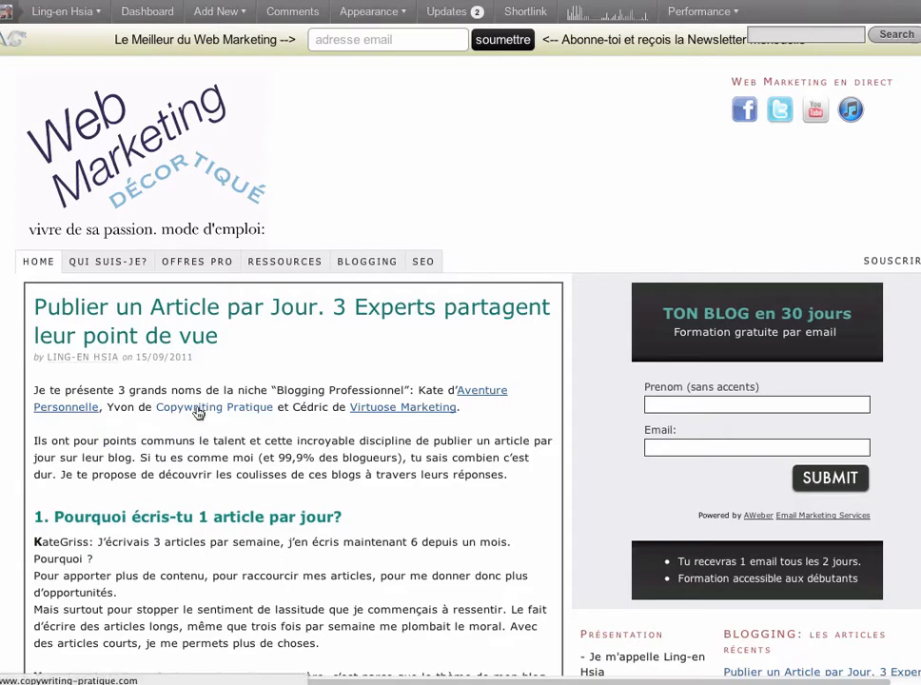
Step: Examine the sidebar text and headings on the blog's home page, highlighting the "Articles les + lus" heading
{"action": "scroll", "coordinate": [609, 340], "scroll_direction": "down", "scroll_amount": 5}
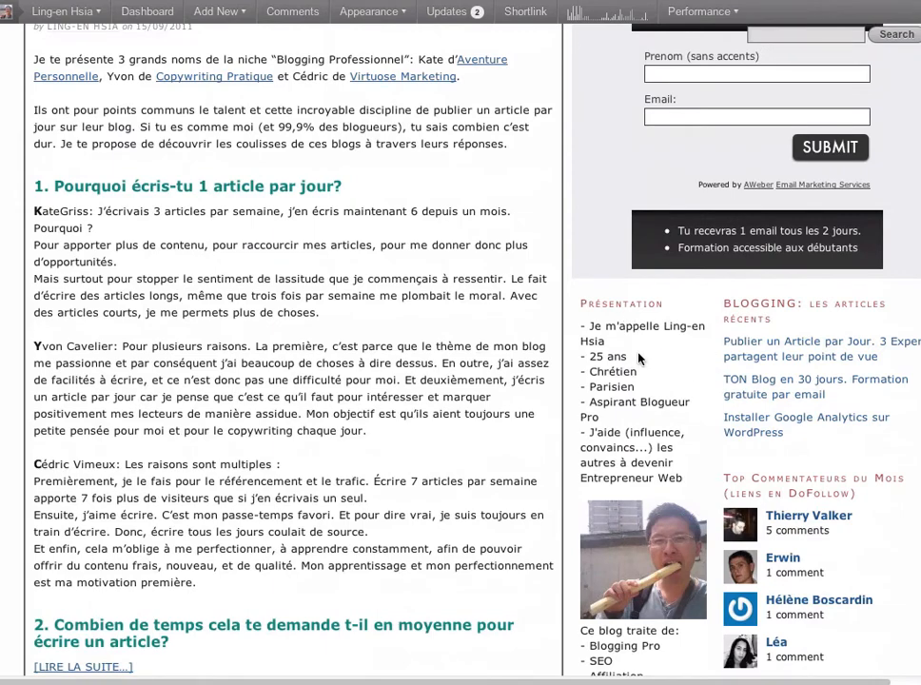
{"action": "scroll", "coordinate": [650, 370], "scroll_direction": "down", "scroll_amount": 3}
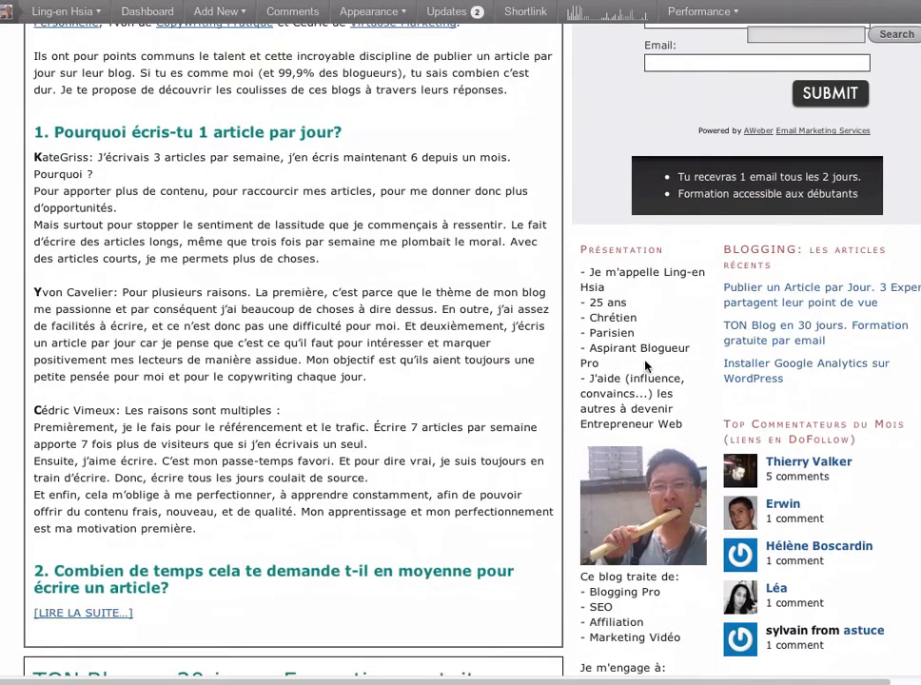
{"action": "scroll", "coordinate": [644, 335], "scroll_direction": "down", "scroll_amount": 1}
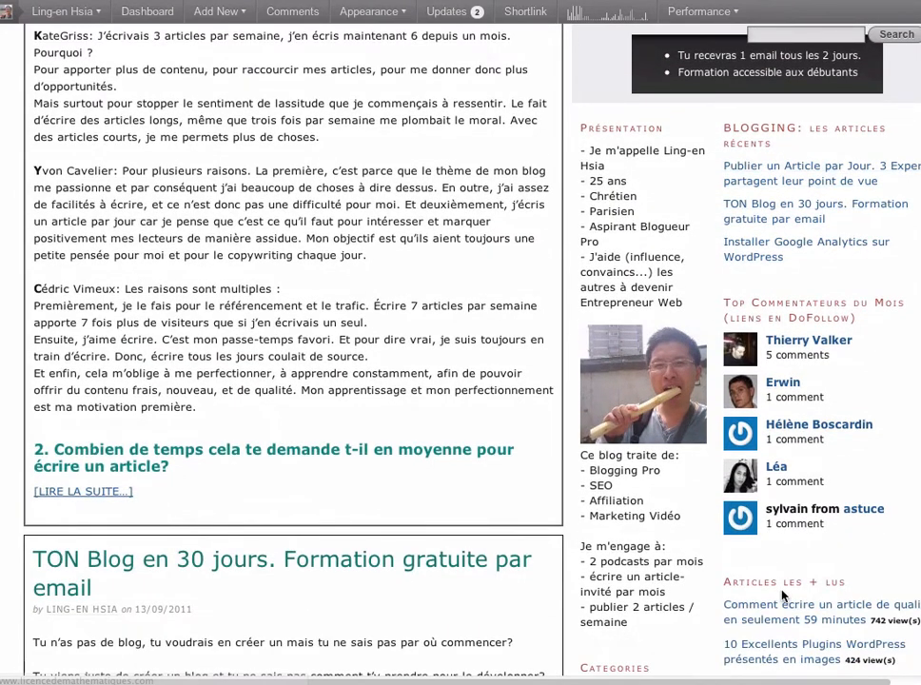
{"action": "left_click_drag", "start_coordinate": [844, 582], "coordinate": [724, 581]}
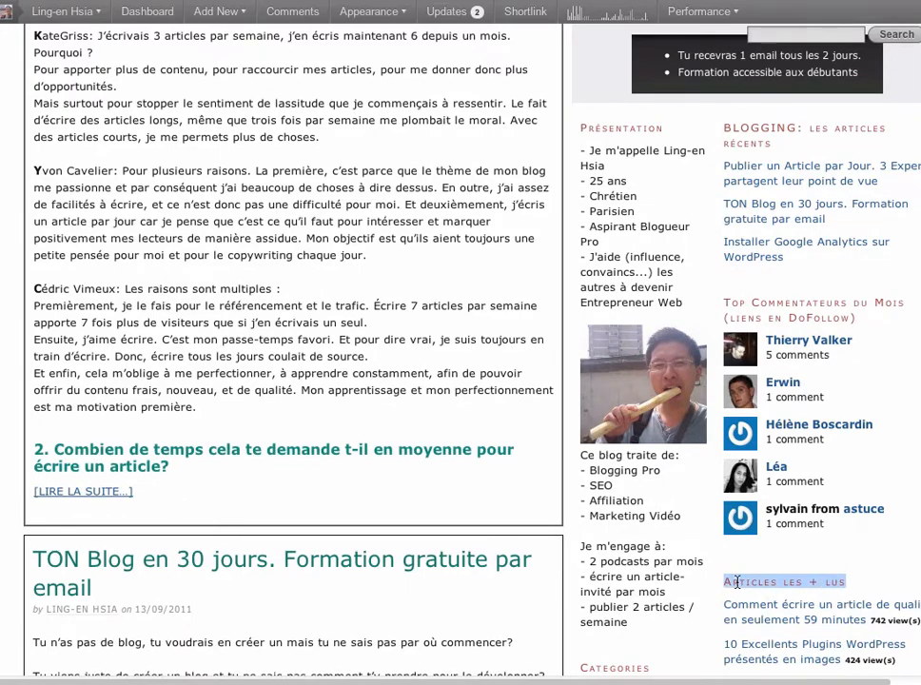
Step: Return to the Thesis Design Options and inspect the page background color and primary link color in the Body (and Content Area) setting
{"action": "left_click", "coordinate": [740, 582]}
{"action": "scroll", "coordinate": [549, 298], "scroll_direction": "up", "scroll_amount": 10}
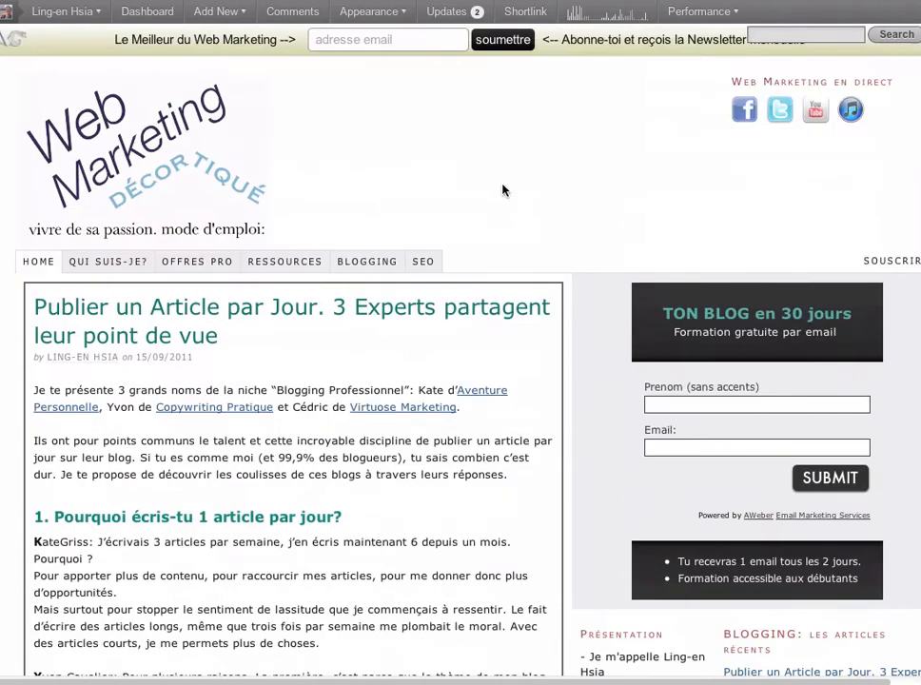
{"action": "mouse_move", "coordinate": [368, 11]}
{"action": "left_click", "coordinate": [358, 35]}
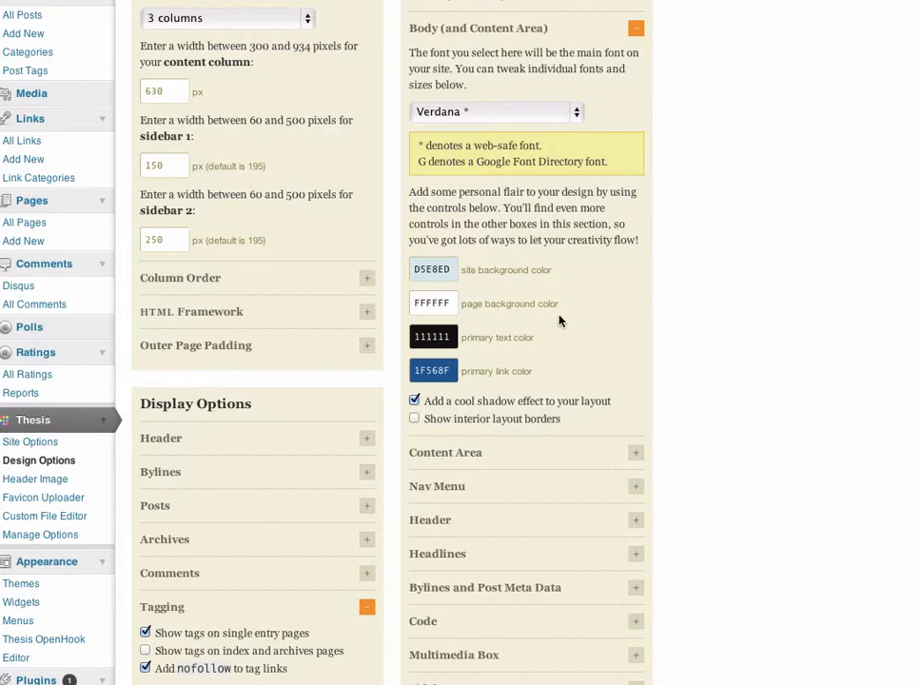
{"action": "left_click", "coordinate": [434, 302]}
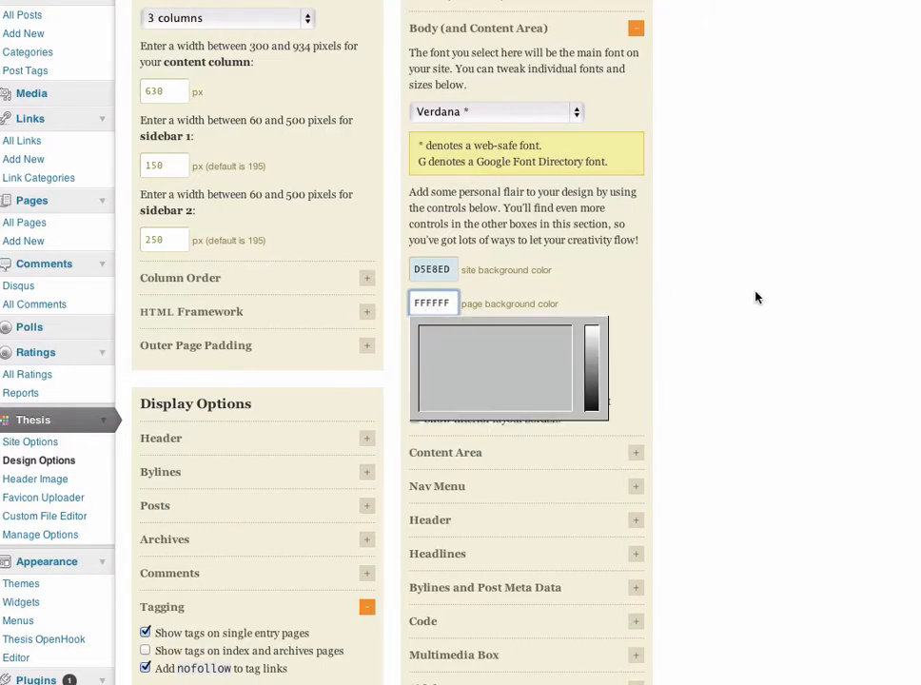
{"action": "left_click", "coordinate": [756, 298]}
{"action": "left_click", "coordinate": [442, 373]}
{"action": "left_click", "coordinate": [708, 370]}
Step: Expand the Sidebars font and color settings and inspect the sidebars text color and the sidebar headings text color
{"action": "scroll", "coordinate": [706, 369], "scroll_direction": "down", "scroll_amount": 2}
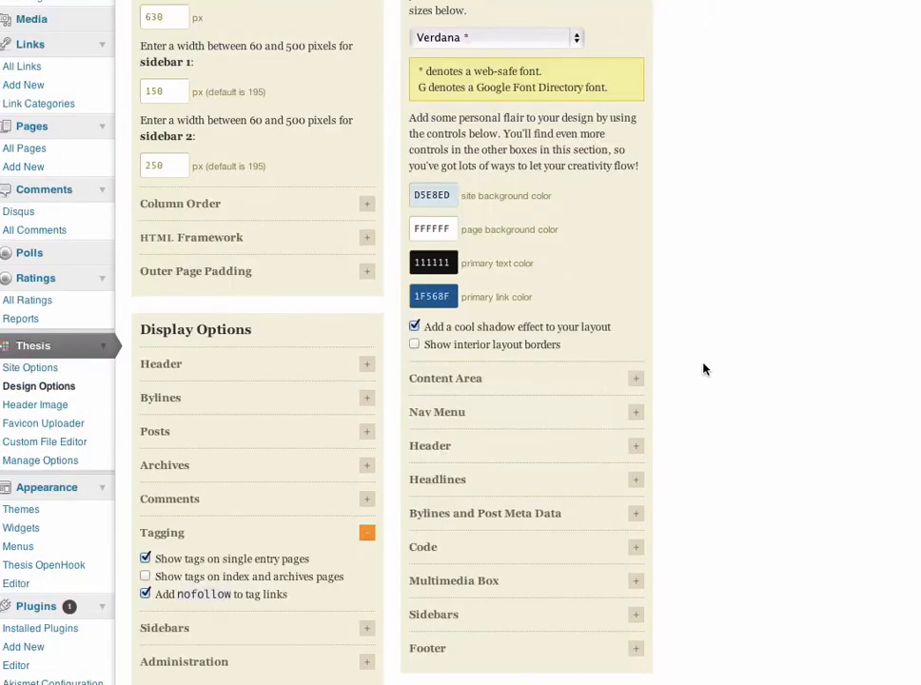
{"action": "scroll", "coordinate": [697, 370], "scroll_direction": "down", "scroll_amount": 2}
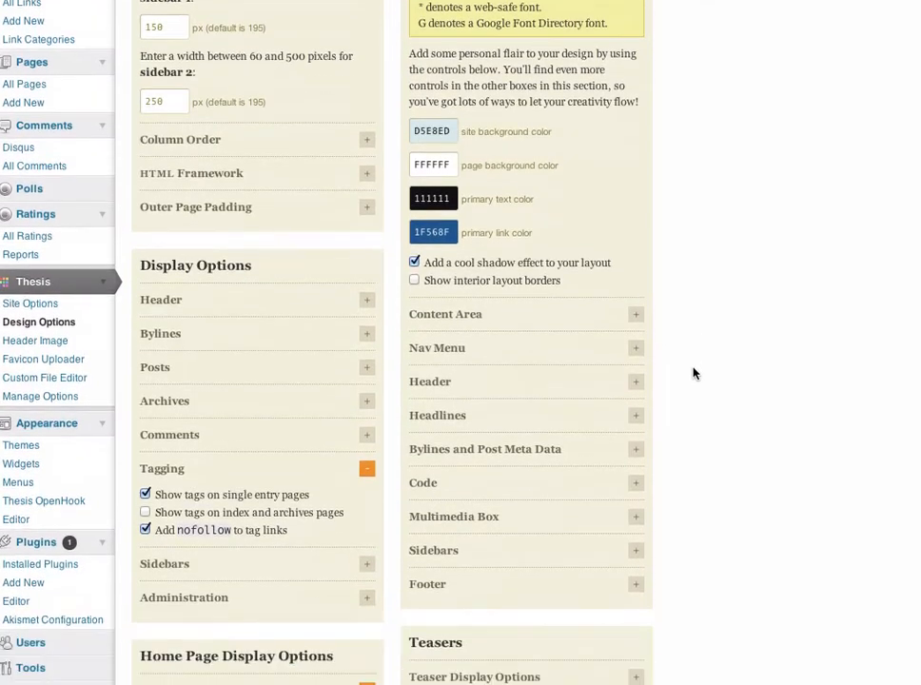
{"action": "left_click", "coordinate": [636, 552]}
{"action": "scroll", "coordinate": [653, 469], "scroll_direction": "down", "scroll_amount": 5}
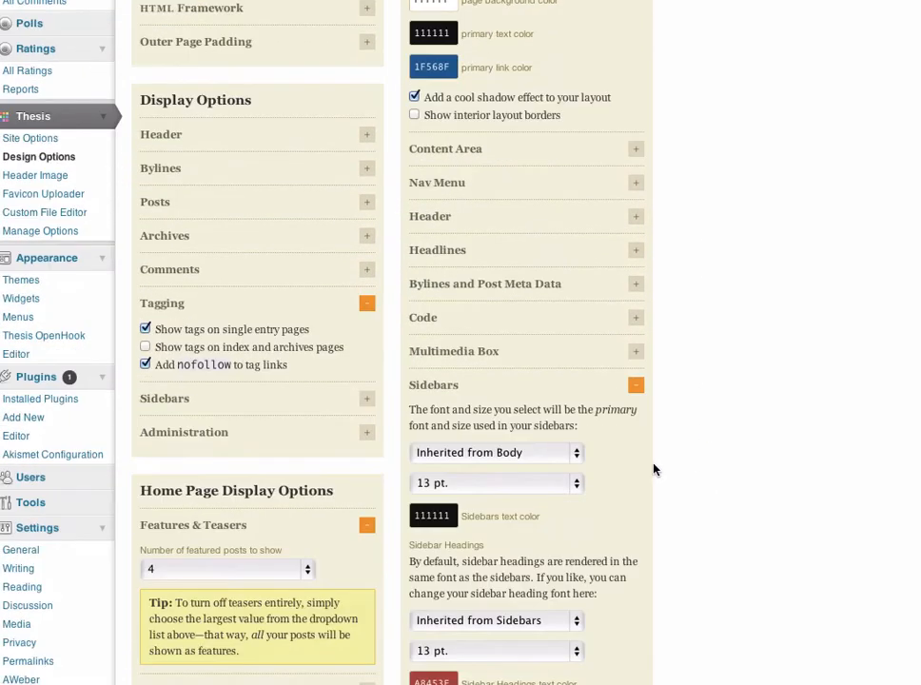
{"action": "scroll", "coordinate": [653, 409], "scroll_direction": "down", "scroll_amount": 4}
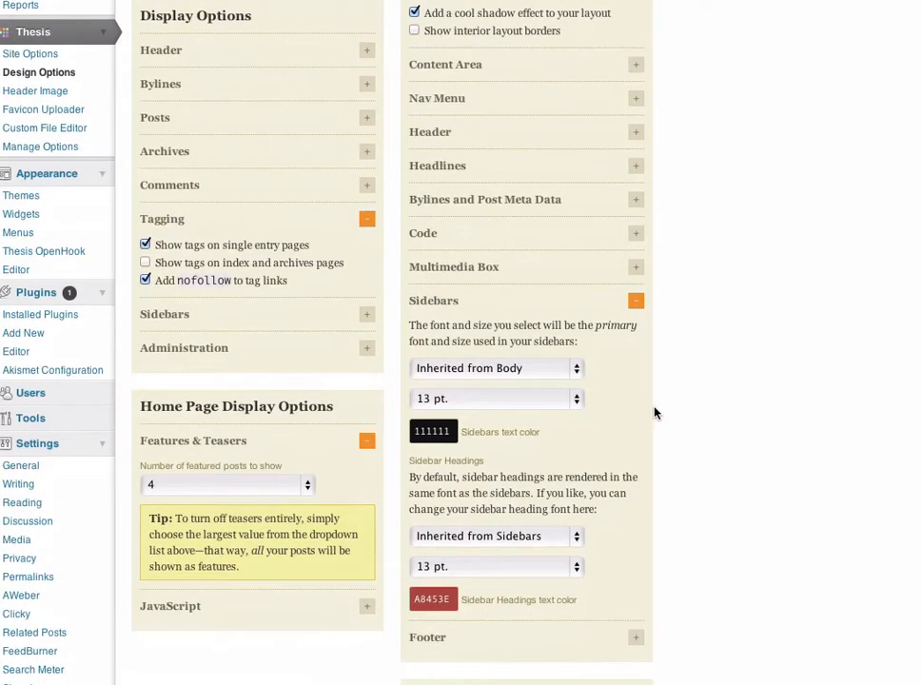
{"action": "left_click", "coordinate": [431, 400]}
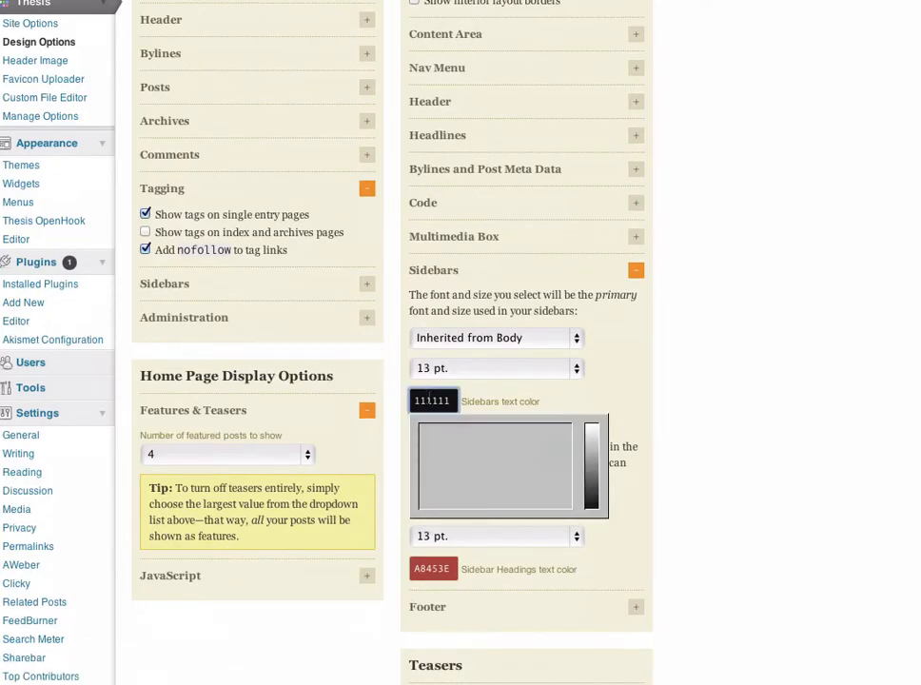
{"action": "left_click", "coordinate": [774, 398]}
{"action": "left_click", "coordinate": [444, 568]}
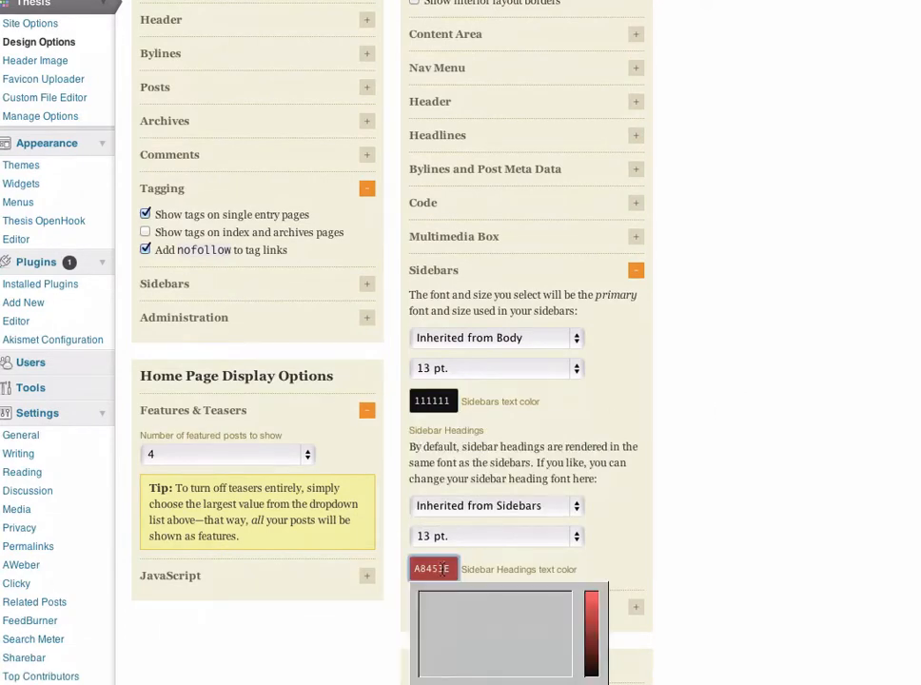
{"action": "left_click", "coordinate": [751, 498]}
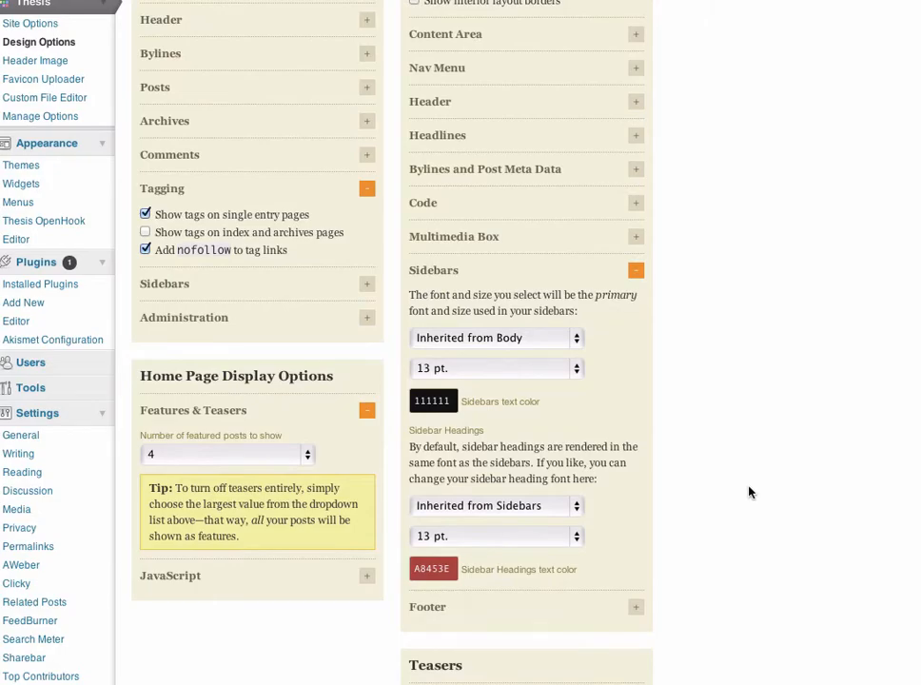
Step: Expand the Multimedia Box default settings and read through the Custom code option
{"action": "scroll", "coordinate": [727, 343], "scroll_direction": "up", "scroll_amount": 10}
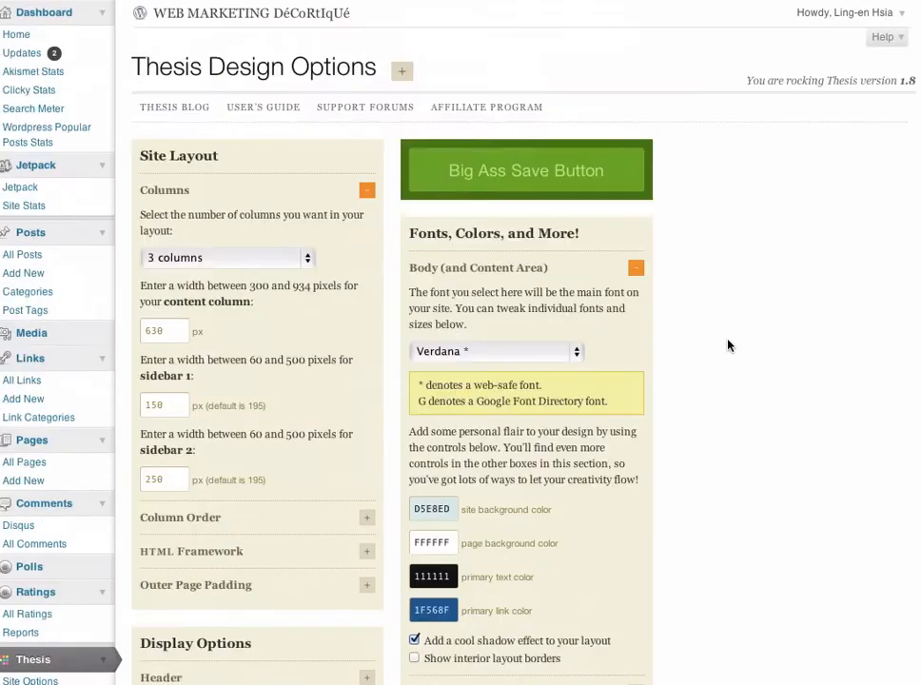
{"action": "scroll", "coordinate": [728, 345], "scroll_direction": "down", "scroll_amount": 15}
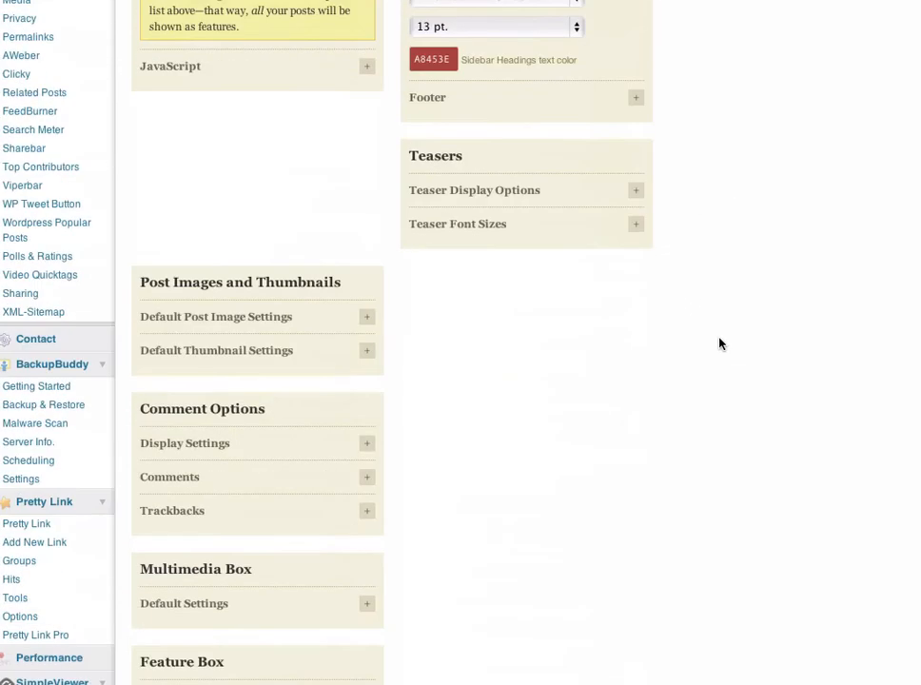
{"action": "scroll", "coordinate": [719, 344], "scroll_direction": "down", "scroll_amount": 3}
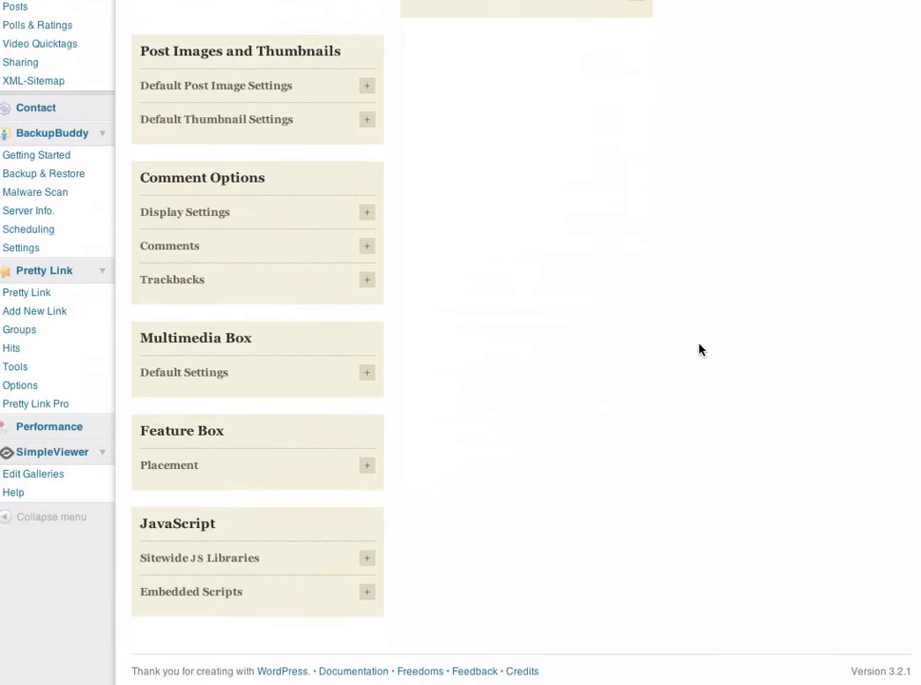
{"action": "left_click", "coordinate": [367, 374]}
{"action": "scroll", "coordinate": [452, 395], "scroll_direction": "down", "scroll_amount": 1}
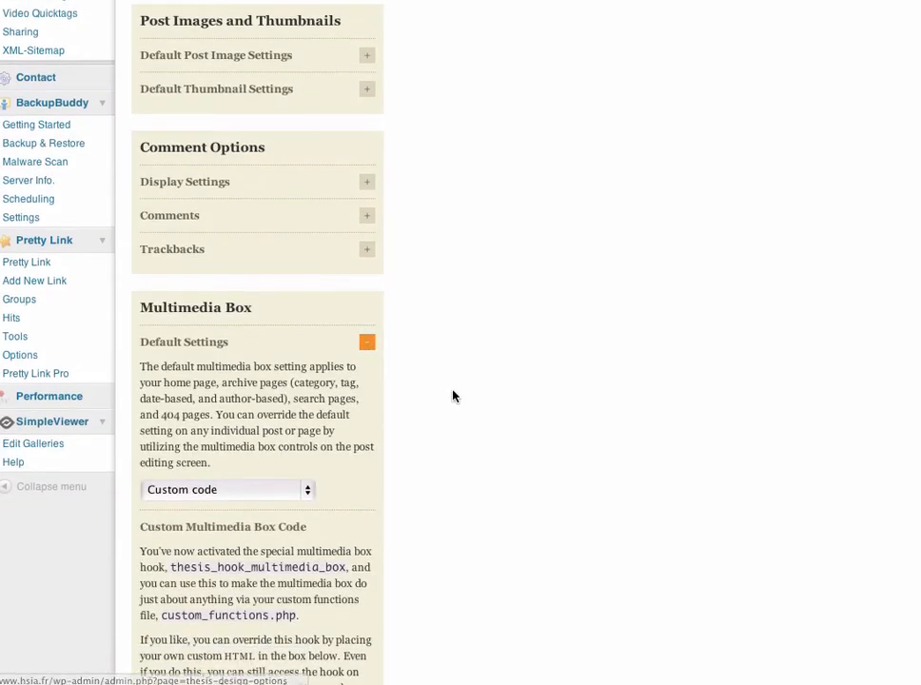
{"action": "scroll", "coordinate": [409, 384], "scroll_direction": "down", "scroll_amount": 5}
{"action": "scroll", "coordinate": [399, 354], "scroll_direction": "up", "scroll_amount": 4}
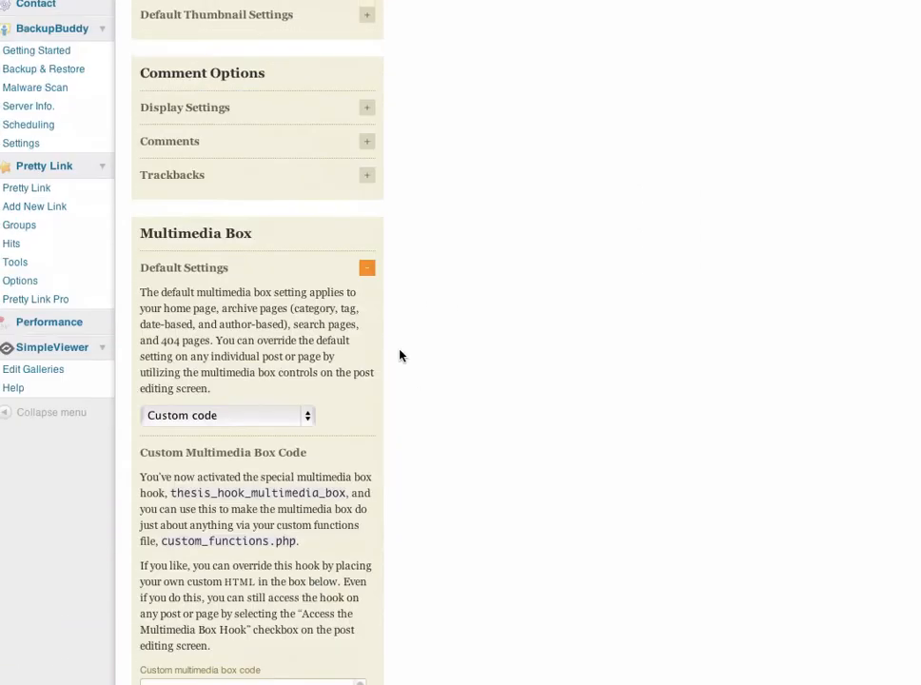
Step: View the multimedia box on the blog's home page, and return to the design options to examine the script in the custom multimedia box code
{"action": "scroll", "coordinate": [401, 348], "scroll_direction": "down", "scroll_amount": 1}
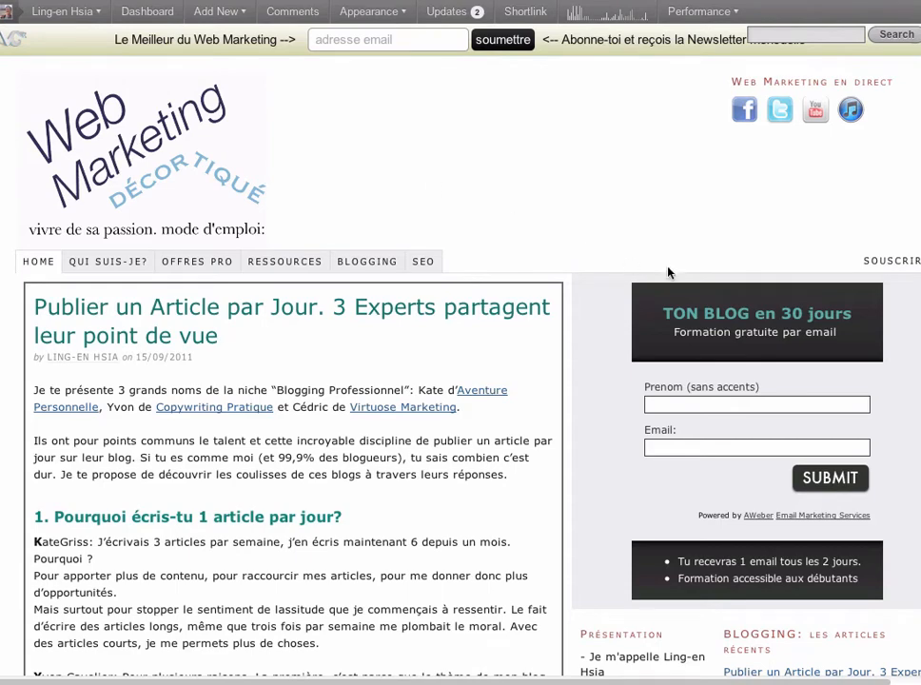
{"action": "scroll", "coordinate": [660, 341], "scroll_direction": "down", "scroll_amount": 3}
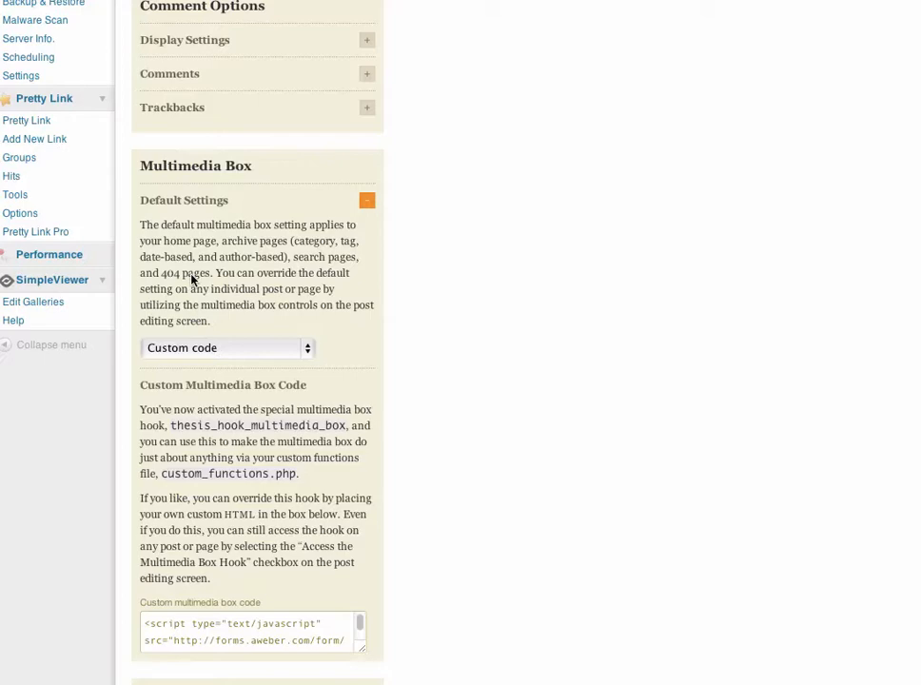
{"action": "scroll", "coordinate": [191, 278], "scroll_direction": "down", "scroll_amount": 4}
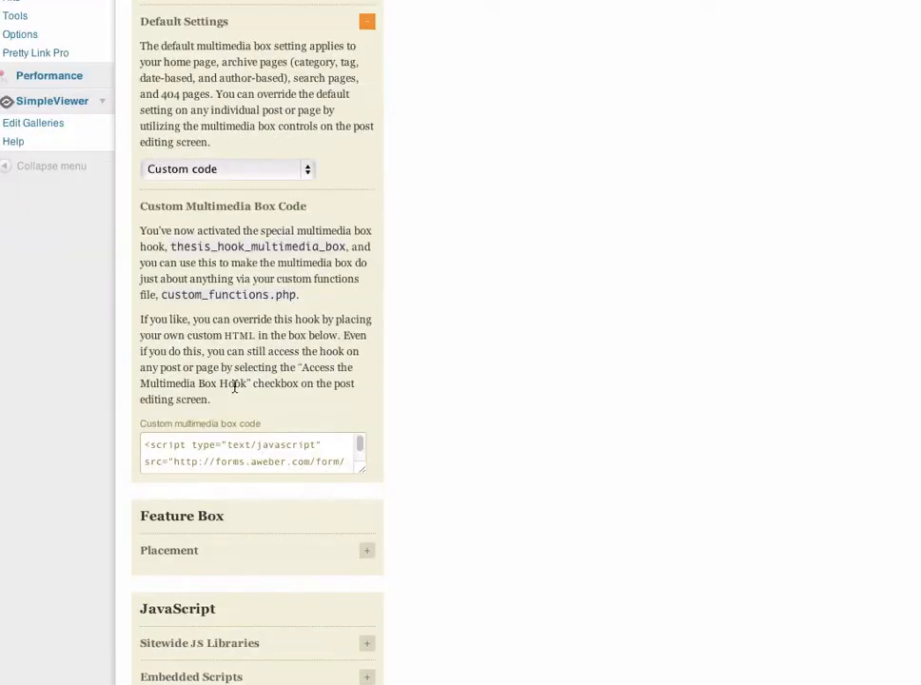
{"action": "left_click", "coordinate": [234, 444]}
{"action": "left_click_drag", "start_coordinate": [148, 444], "coordinate": [135, 410]}
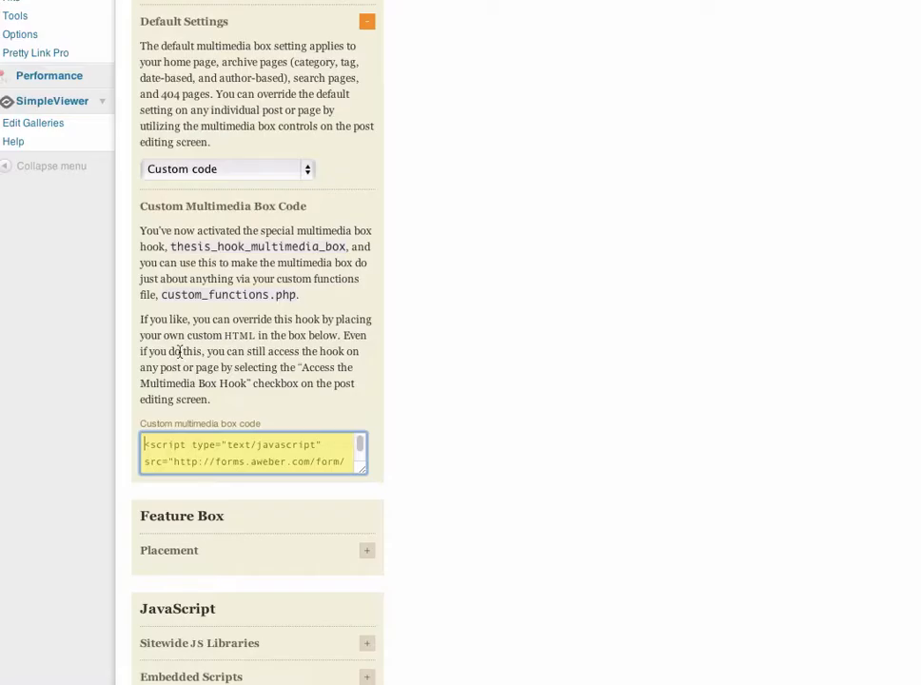
{"action": "left_click_drag", "start_coordinate": [143, 441], "coordinate": [364, 483]}
{"action": "left_click", "coordinate": [299, 460]}
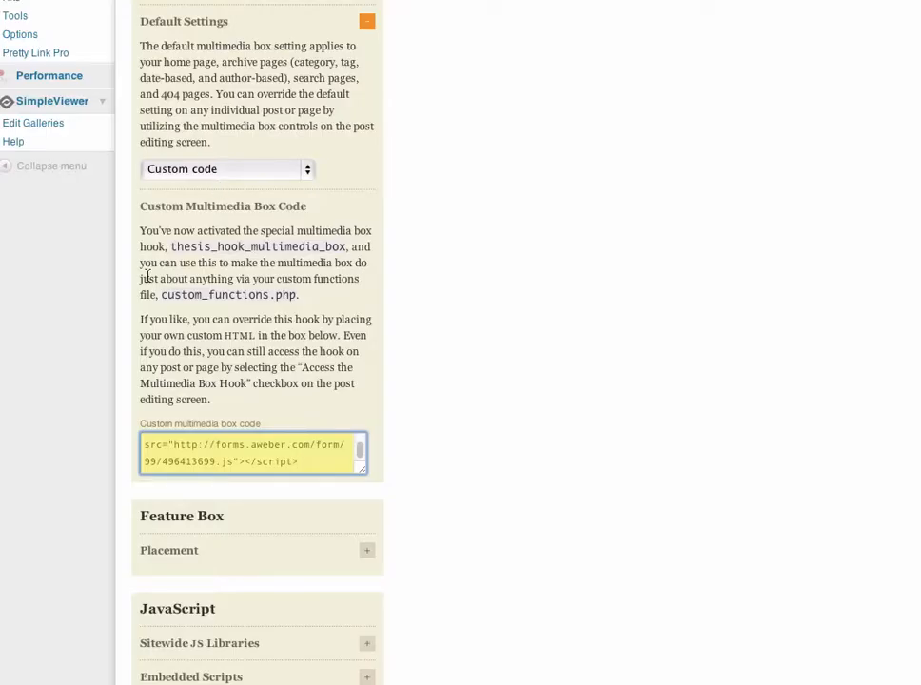
Step: Go to the Thesis Header Image page and look at the header image file chooser, cancelling without selecting a file
{"action": "scroll", "coordinate": [123, 290], "scroll_direction": "up", "scroll_amount": 10}
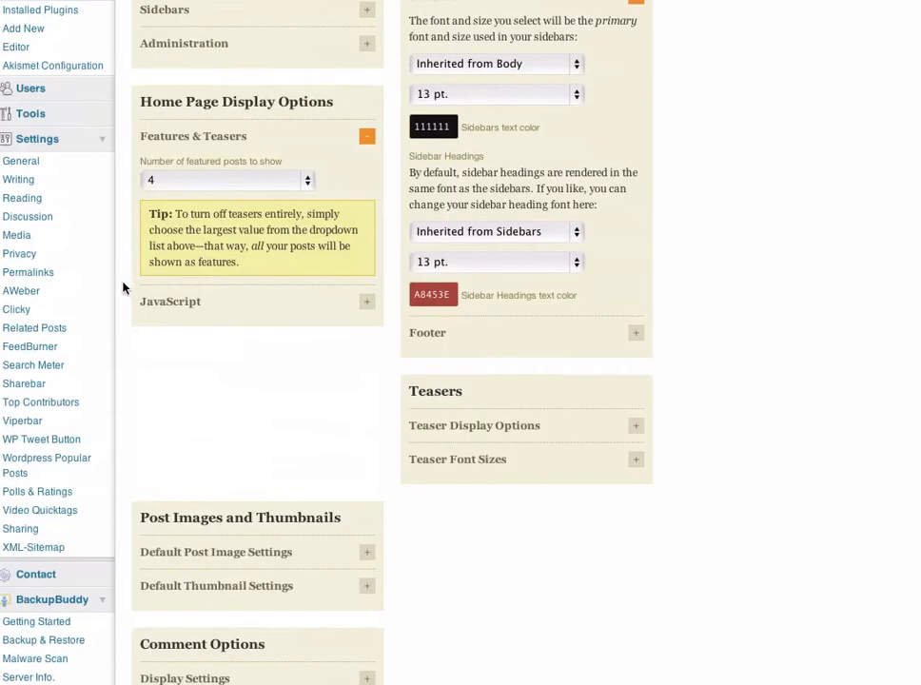
{"action": "scroll", "coordinate": [123, 288], "scroll_direction": "up", "scroll_amount": 5}
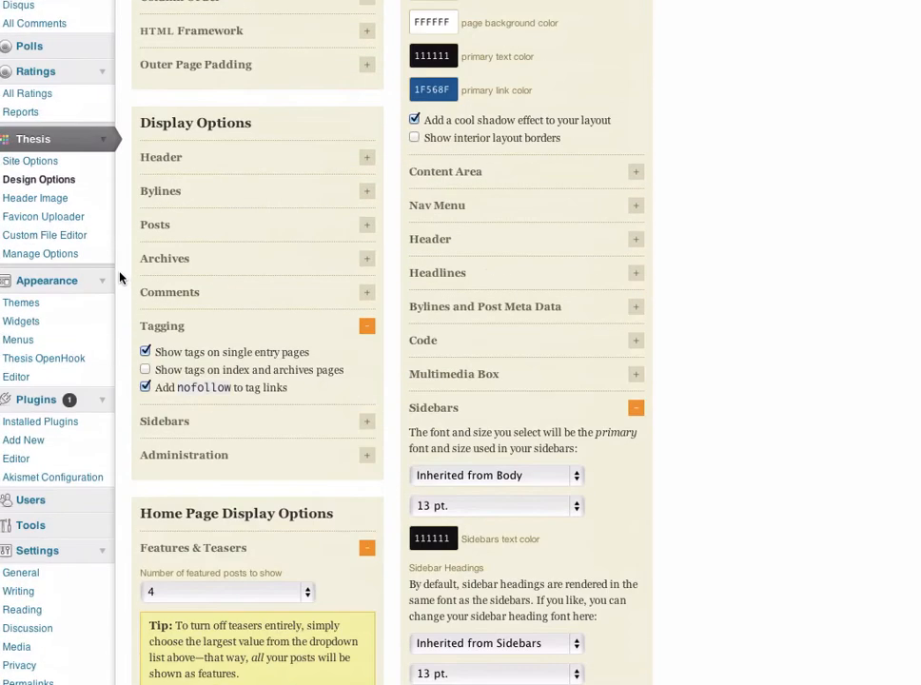
{"action": "scroll", "coordinate": [64, 91], "scroll_direction": "up", "scroll_amount": 2}
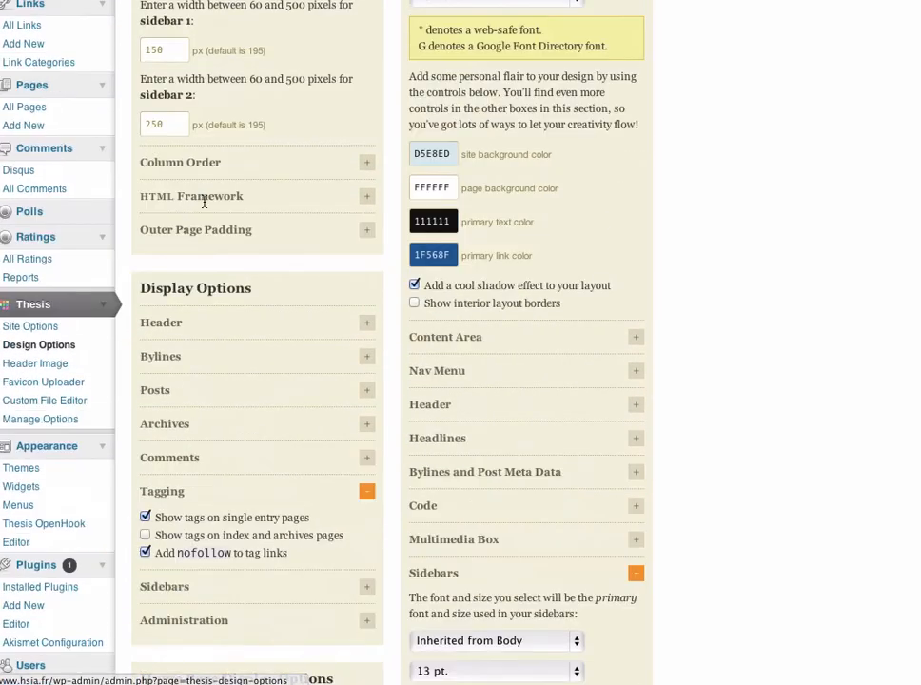
{"action": "left_click", "coordinate": [54, 364]}
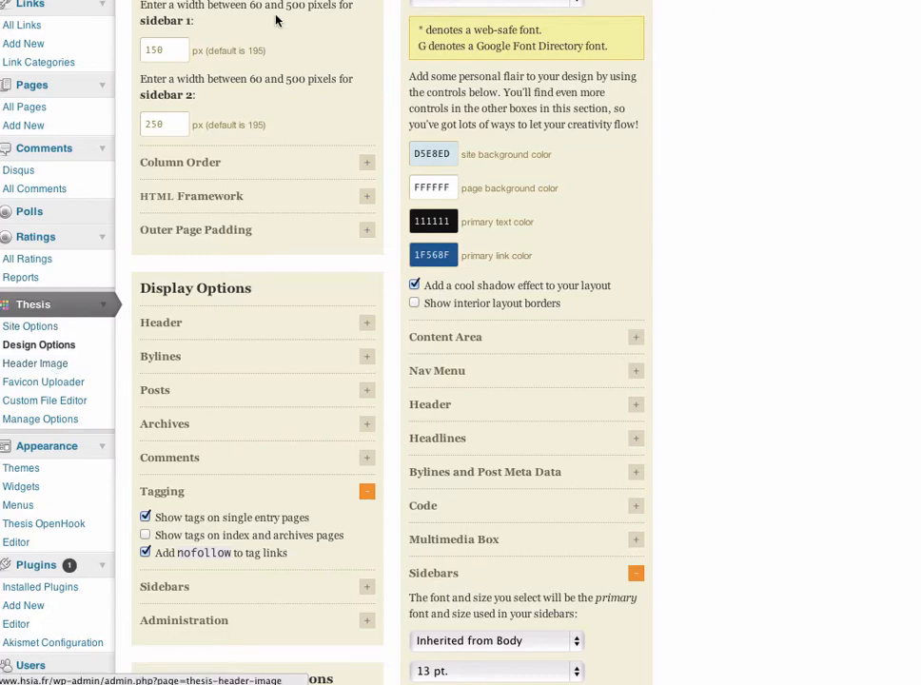
{"action": "scroll", "coordinate": [342, 89], "scroll_direction": "up", "scroll_amount": 4}
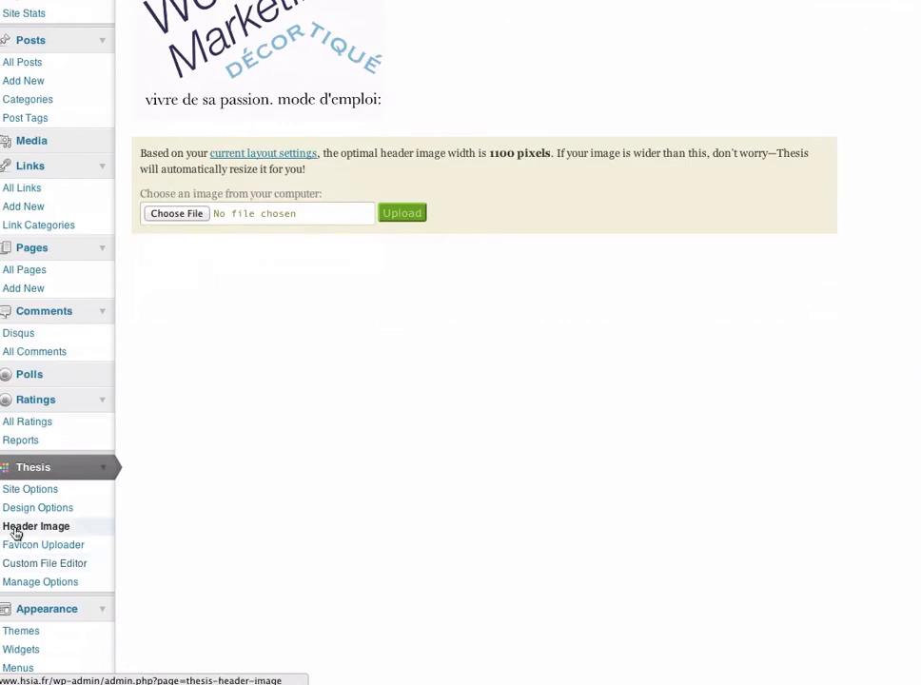
{"action": "left_click", "coordinate": [197, 214]}
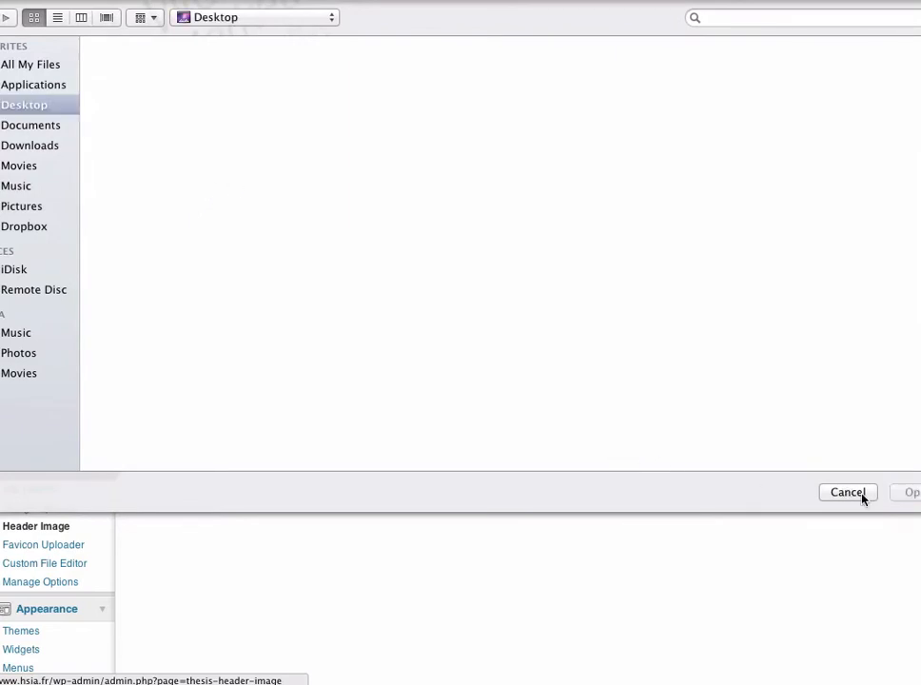
{"action": "left_click", "coordinate": [844, 493]}
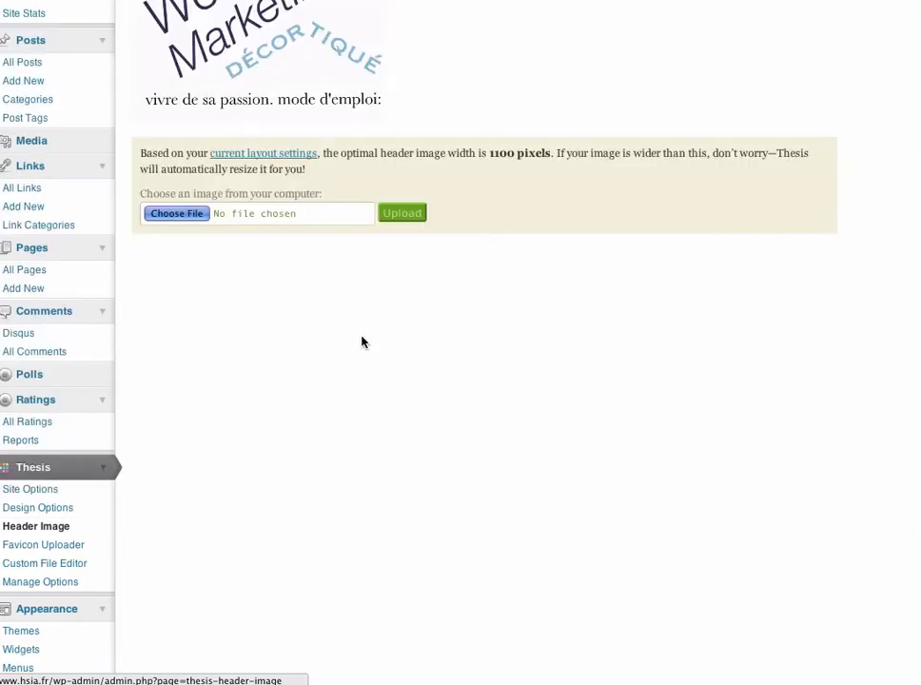
Step: View the header logo on the blog's home page and return to the Thesis Header Image page
{"action": "scroll", "coordinate": [263, 19], "scroll_direction": "up", "scroll_amount": 4}
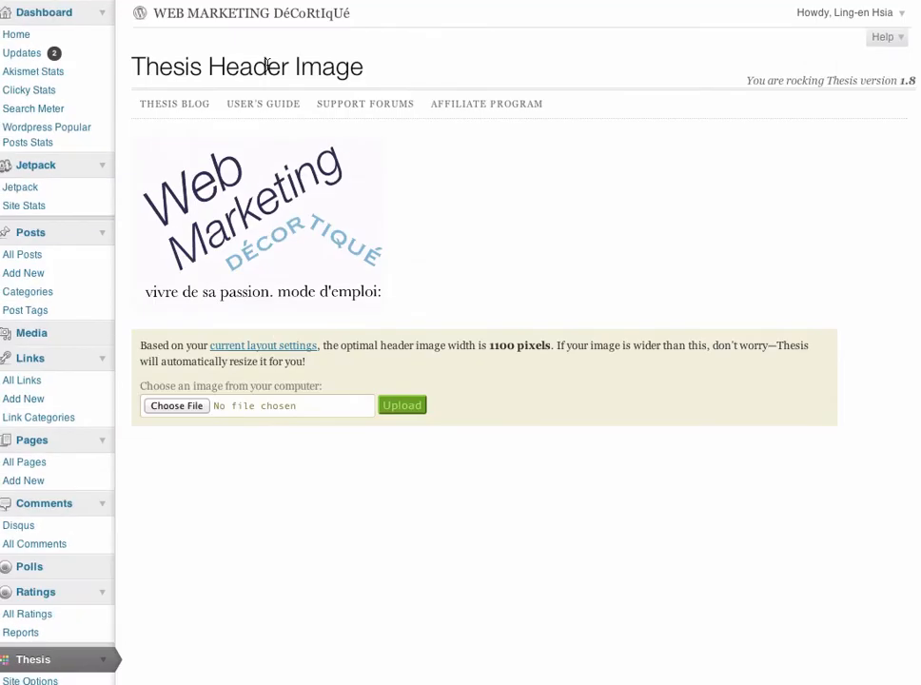
{"action": "left_click", "coordinate": [209, 13]}
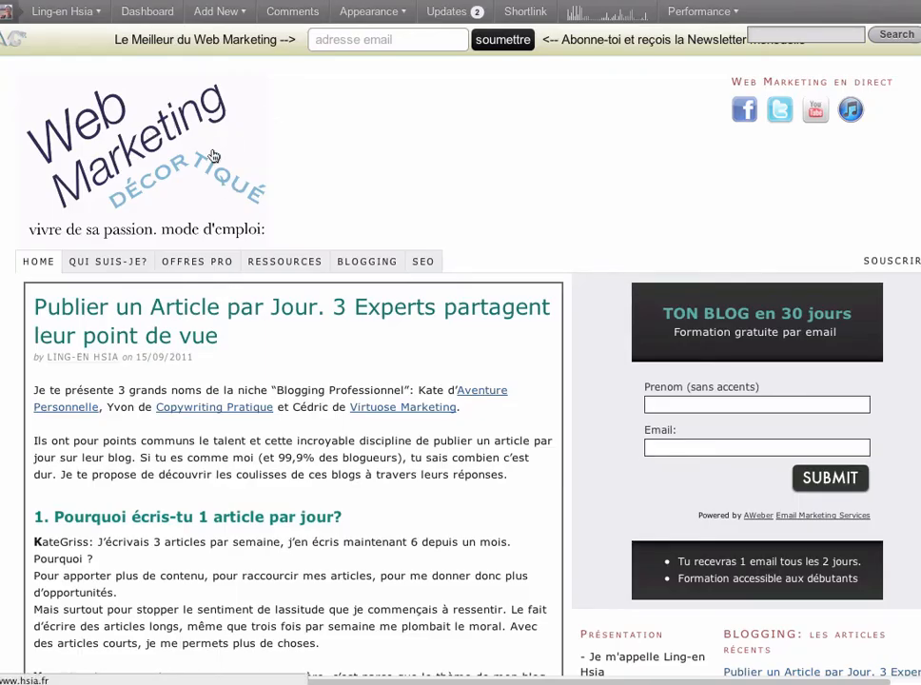
{"action": "key", "text": "super+Left"}
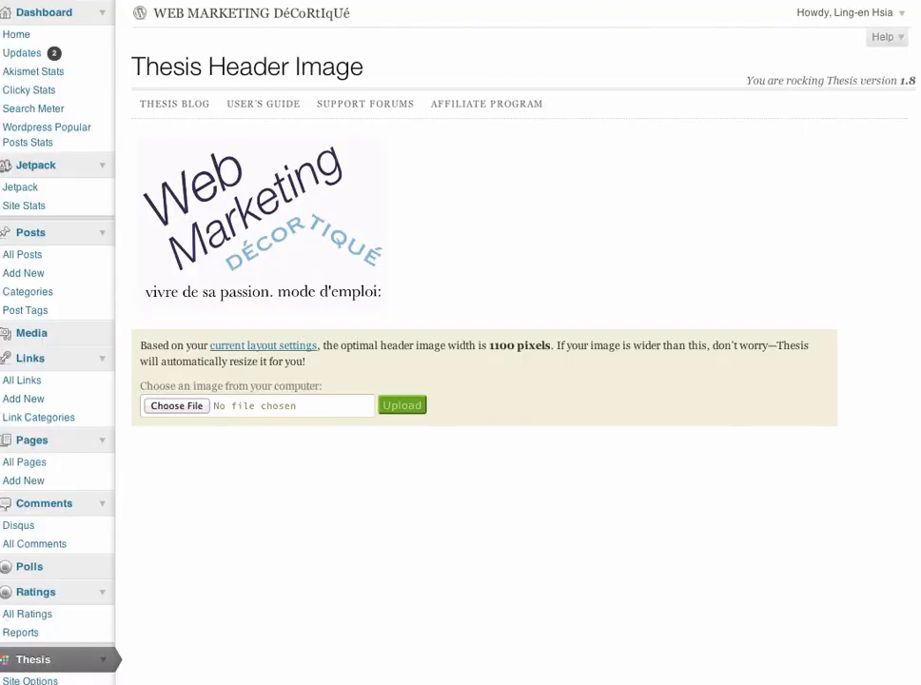
Step: Go to the Thesis Favicon Uploader page and point out the favicon on the blog's browser tab
{"action": "scroll", "coordinate": [157, 250], "scroll_direction": "down", "scroll_amount": 4}
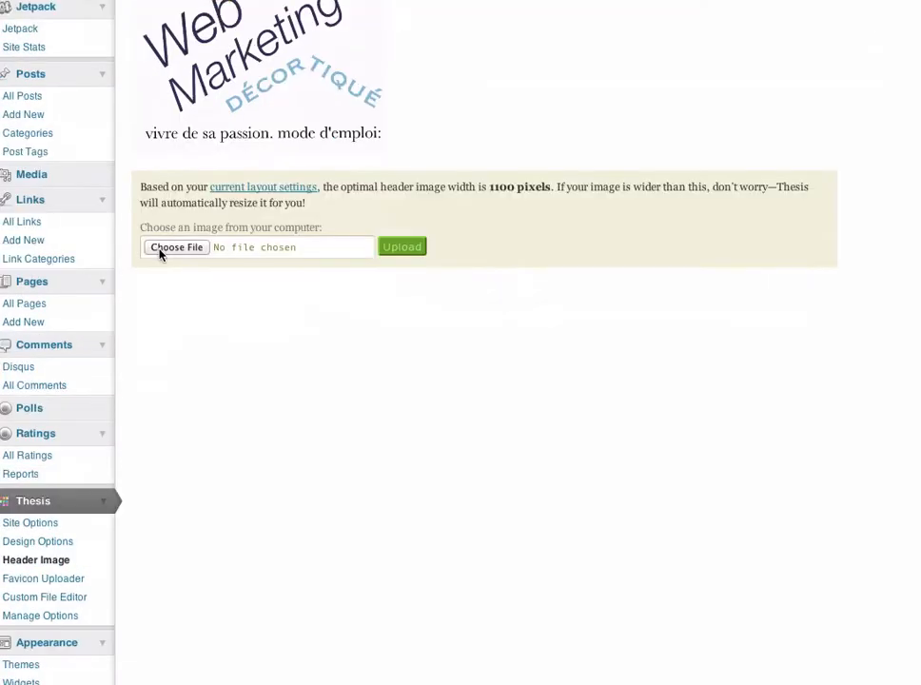
{"action": "scroll", "coordinate": [159, 253], "scroll_direction": "down", "scroll_amount": 1}
{"action": "scroll", "coordinate": [159, 255], "scroll_direction": "down", "scroll_amount": 1}
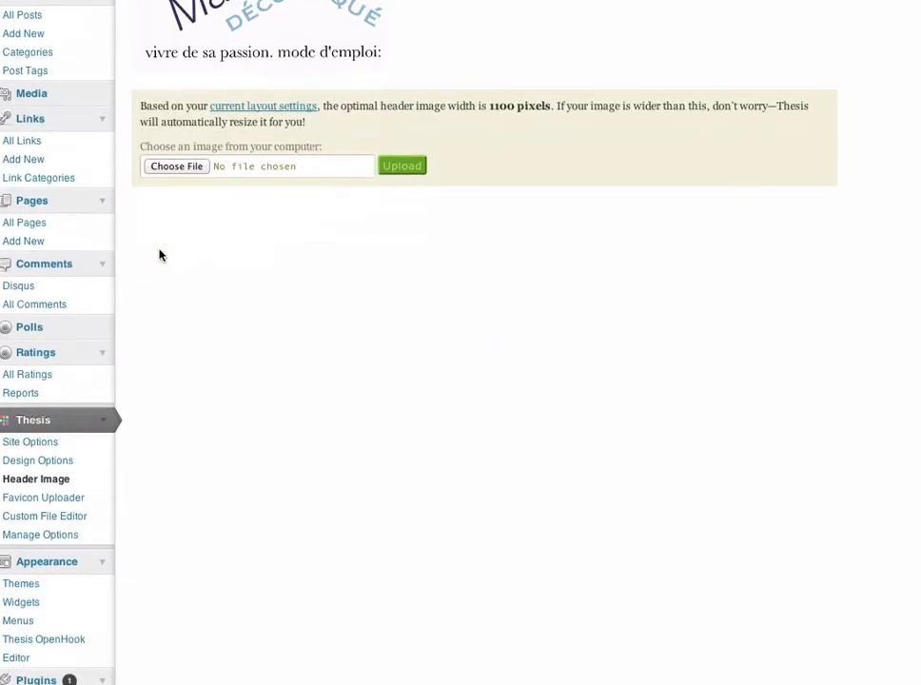
{"action": "scroll", "coordinate": [160, 255], "scroll_direction": "down", "scroll_amount": 3}
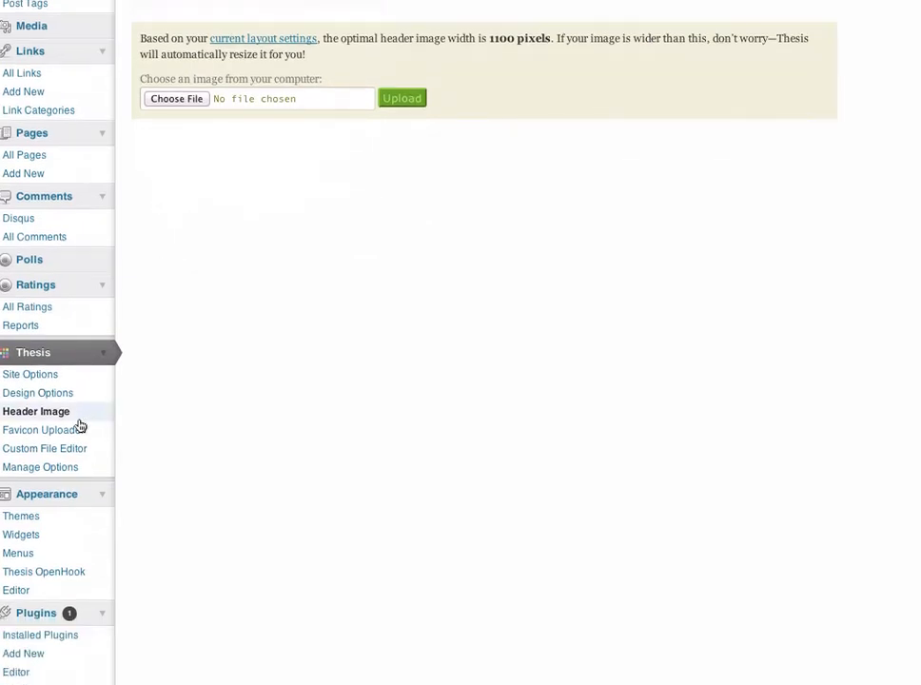
{"action": "left_click", "coordinate": [37, 436]}
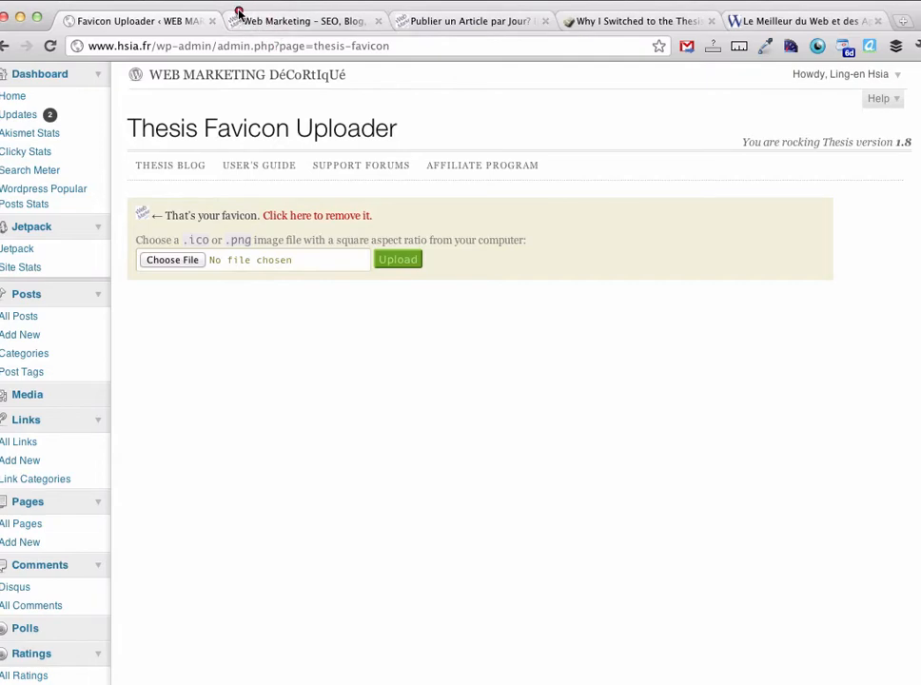
{"action": "mouse_move", "coordinate": [239, 10]}
{"action": "left_mouse_down"}
{"action": "mouse_move", "coordinate": [221, 27]}
{"action": "mouse_move", "coordinate": [251, 20]}
{"action": "mouse_move", "coordinate": [245, 8]}
{"action": "left_mouse_up"}
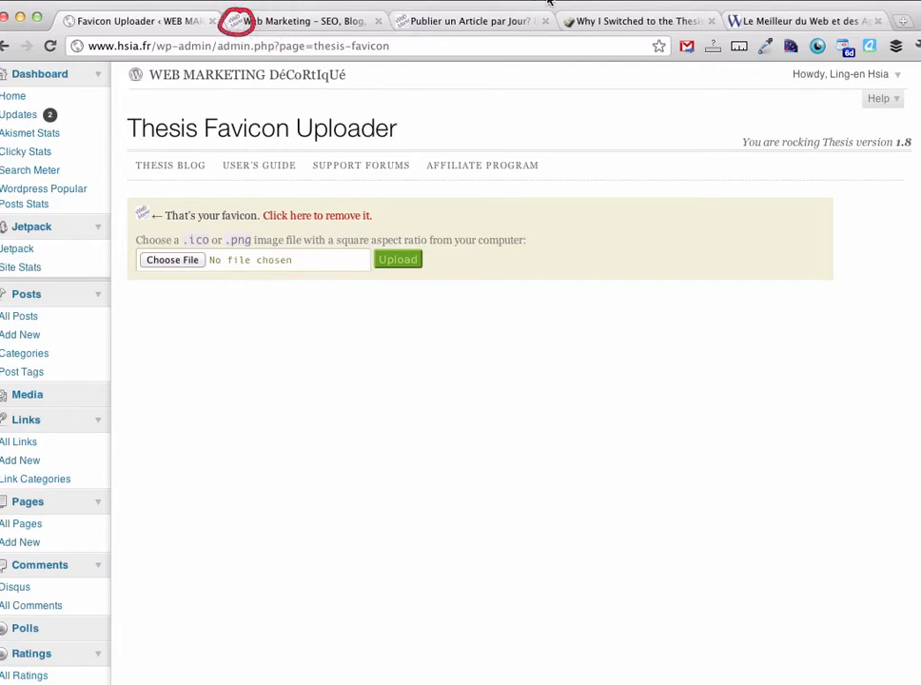
{"action": "mouse_move", "coordinate": [734, 9]}
{"action": "left_mouse_down"}
{"action": "mouse_move", "coordinate": [717, 34]}
{"action": "mouse_move", "coordinate": [753, 28]}
{"action": "mouse_move", "coordinate": [731, 9]}
{"action": "mouse_move", "coordinate": [721, 39]}
{"action": "left_mouse_up"}
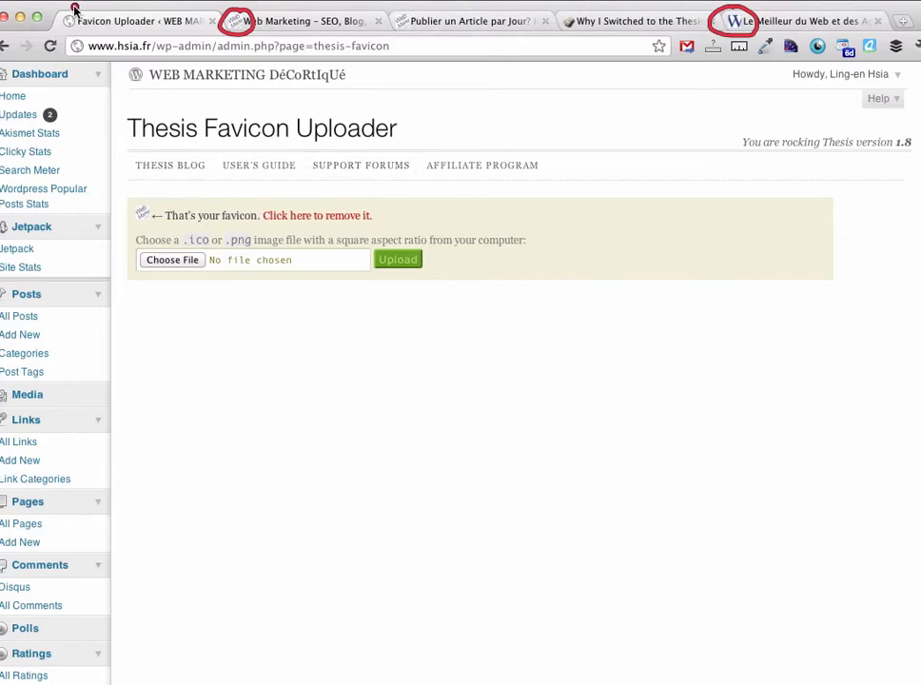
{"action": "mouse_move", "coordinate": [75, 9]}
{"action": "left_mouse_down"}
{"action": "mouse_move", "coordinate": [58, 11]}
{"action": "mouse_move", "coordinate": [57, 26]}
{"action": "mouse_move", "coordinate": [88, 21]}
{"action": "mouse_move", "coordinate": [78, 7]}
{"action": "left_mouse_up"}
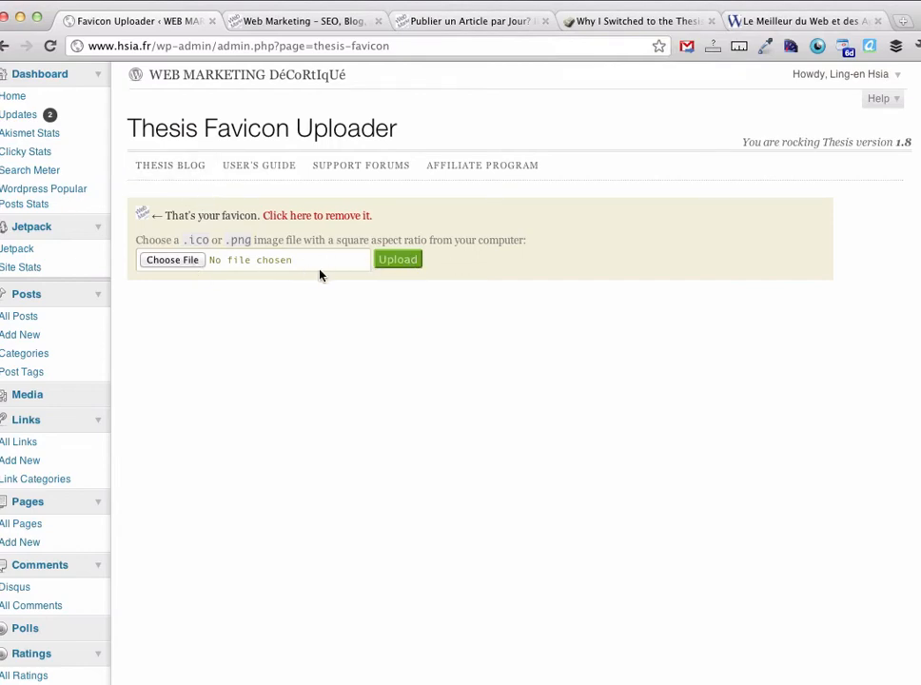
Step: Go to the Thesis Custom File Editor and look at the list of editable files, keeping custom.css selected
{"action": "scroll", "coordinate": [251, 293], "scroll_direction": "down", "scroll_amount": 5}
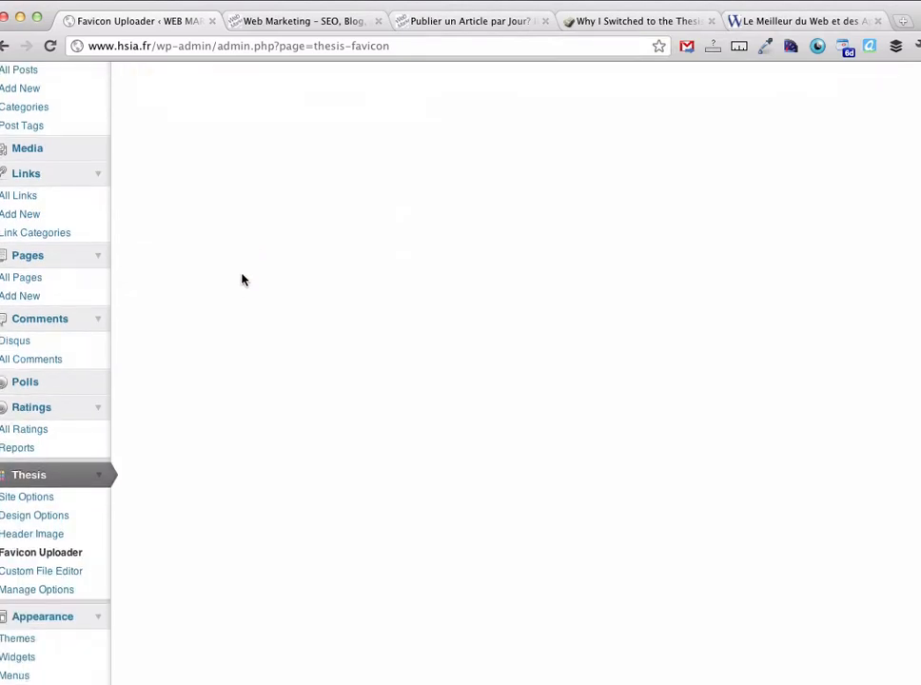
{"action": "left_click", "coordinate": [66, 571]}
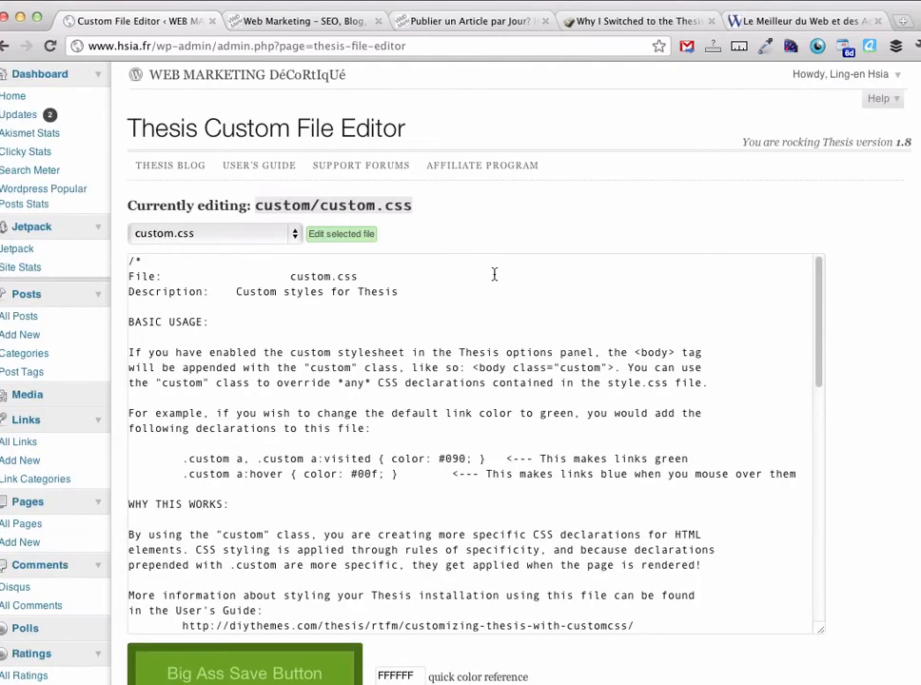
{"action": "scroll", "coordinate": [522, 264], "scroll_direction": "down", "scroll_amount": 2}
{"action": "scroll", "coordinate": [561, 276], "scroll_direction": "up", "scroll_amount": 2}
{"action": "scroll", "coordinate": [586, 287], "scroll_direction": "down", "scroll_amount": 1}
{"action": "scroll", "coordinate": [897, 354], "scroll_direction": "down", "scroll_amount": 3}
{"action": "scroll", "coordinate": [896, 353], "scroll_direction": "up", "scroll_amount": 2}
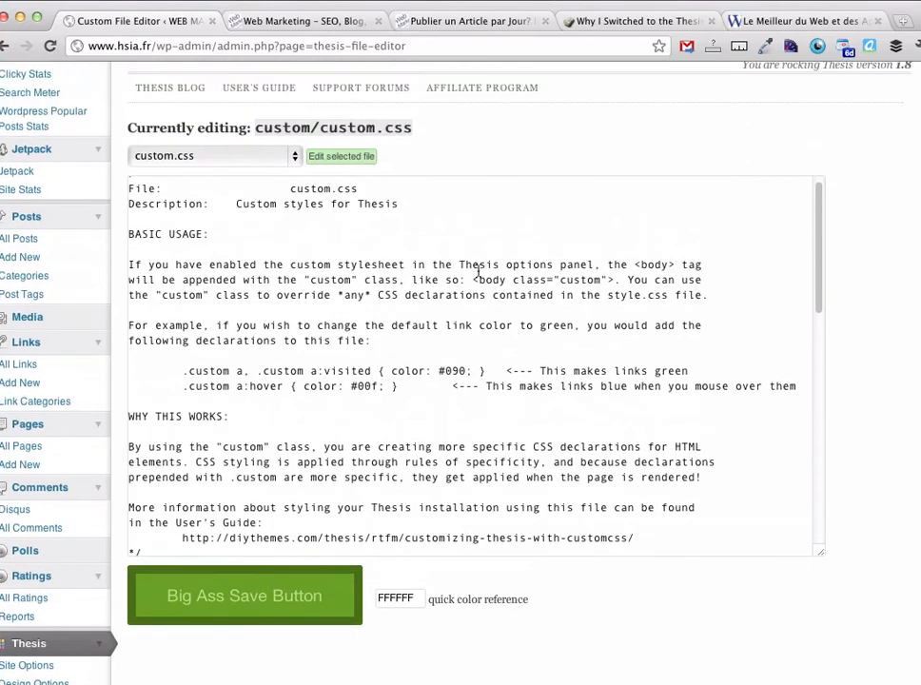
{"action": "left_click", "coordinate": [252, 157]}
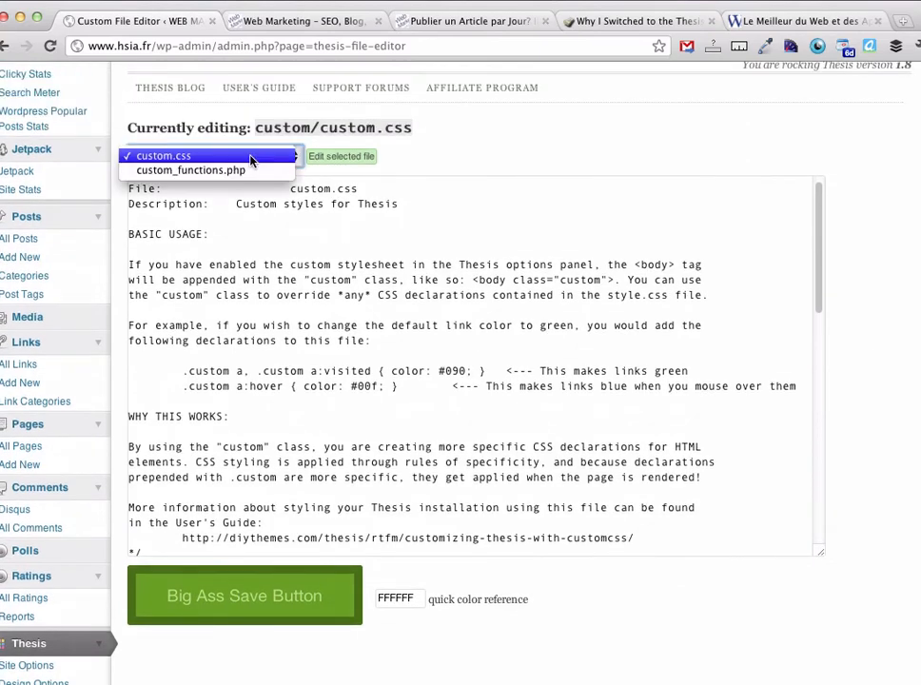
{"action": "left_click", "coordinate": [391, 265]}
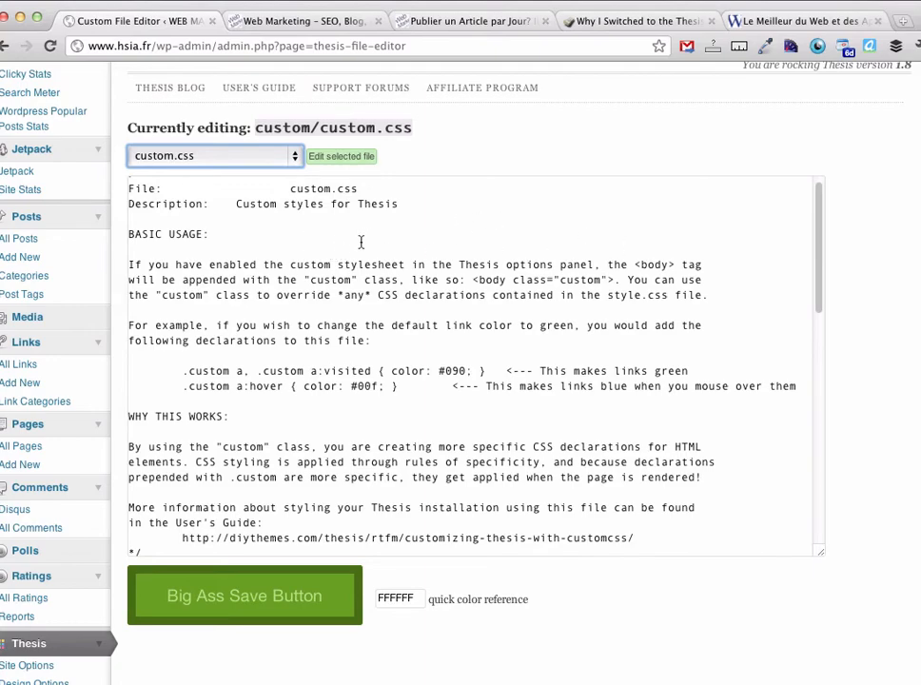
Step: Examine the post styling rules at the end of custom.css, highlighting the block for remaining posts in a multi-post listing
{"action": "scroll", "coordinate": [340, 251], "scroll_direction": "down", "scroll_amount": 5}
{"action": "scroll", "coordinate": [340, 251], "scroll_direction": "down", "scroll_amount": 5}
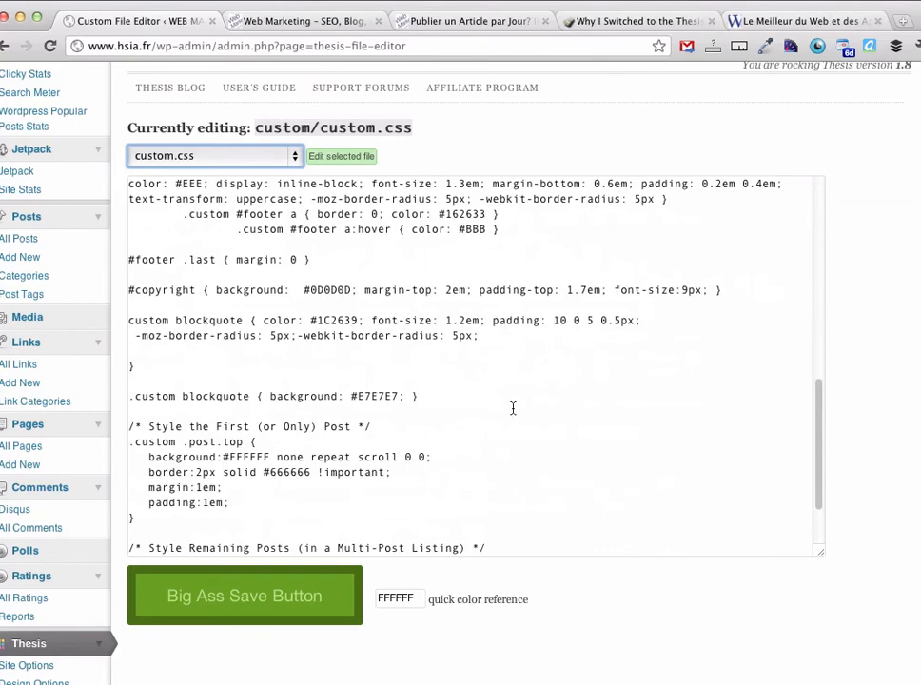
{"action": "scroll", "coordinate": [512, 407], "scroll_direction": "down", "scroll_amount": 3}
{"action": "left_click_drag", "start_coordinate": [240, 354], "coordinate": [126, 275]}
{"action": "left_click", "coordinate": [214, 274]}
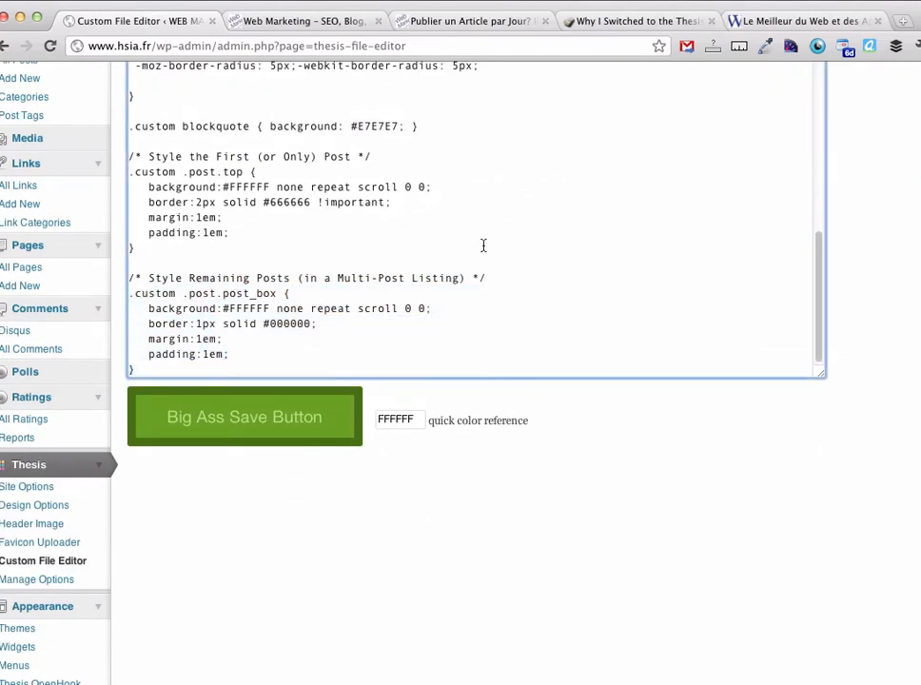
Step: Look over the sidebar, footer, copyright and blockquote rules in custom.css
{"action": "scroll", "coordinate": [521, 276], "scroll_direction": "up", "scroll_amount": 4}
{"action": "scroll", "coordinate": [521, 276], "scroll_direction": "up", "scroll_amount": 4}
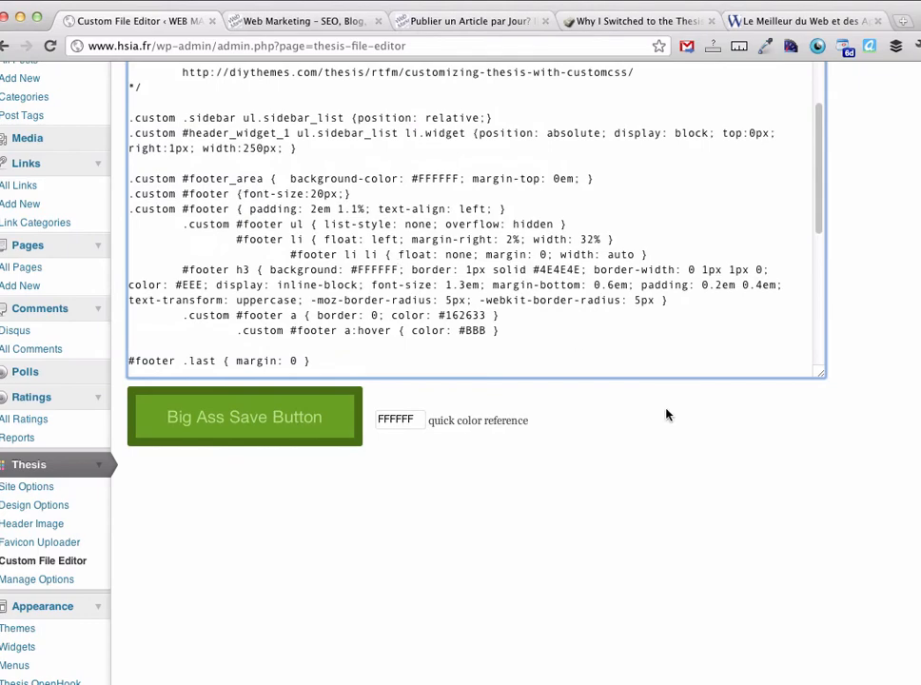
{"action": "scroll", "coordinate": [664, 413], "scroll_direction": "up", "scroll_amount": 3}
{"action": "scroll", "coordinate": [373, 401], "scroll_direction": "down", "scroll_amount": 2}
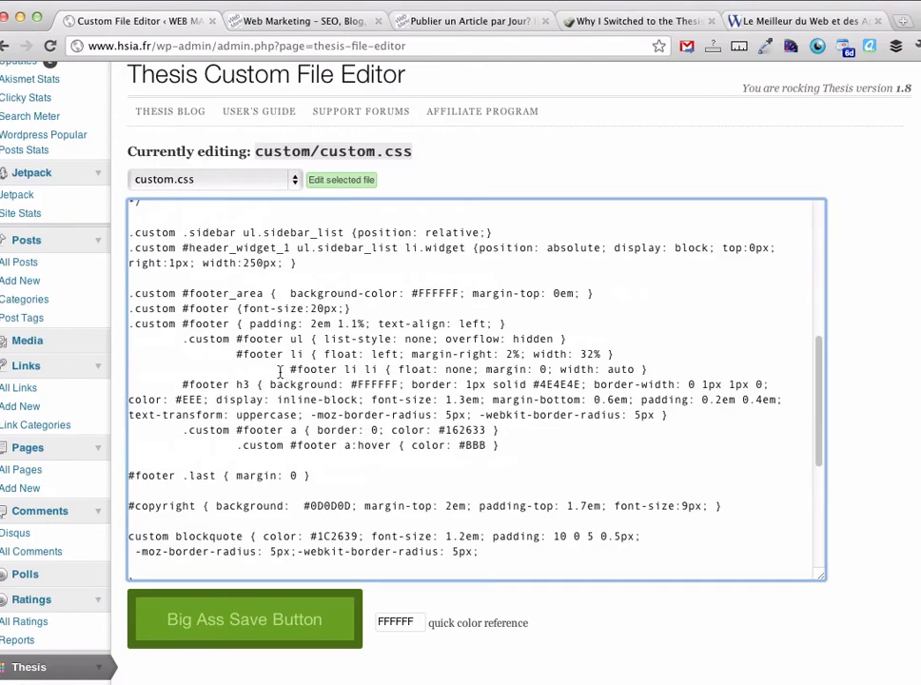
{"action": "scroll", "coordinate": [304, 364], "scroll_direction": "down", "scroll_amount": 2}
{"action": "scroll", "coordinate": [304, 365], "scroll_direction": "down", "scroll_amount": 1}
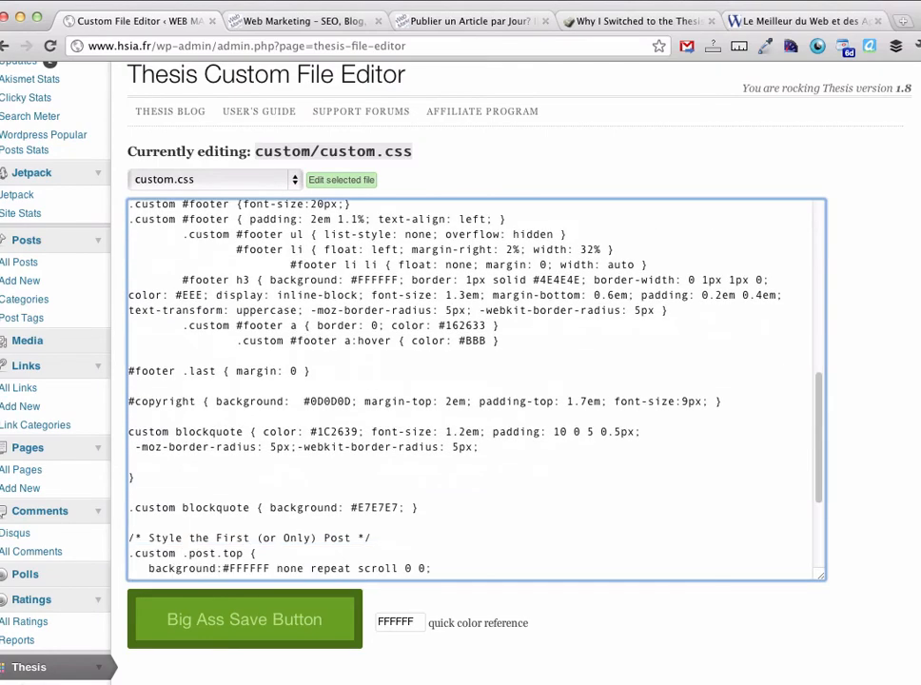
{"action": "scroll", "coordinate": [894, 586], "scroll_direction": "down", "scroll_amount": 3}
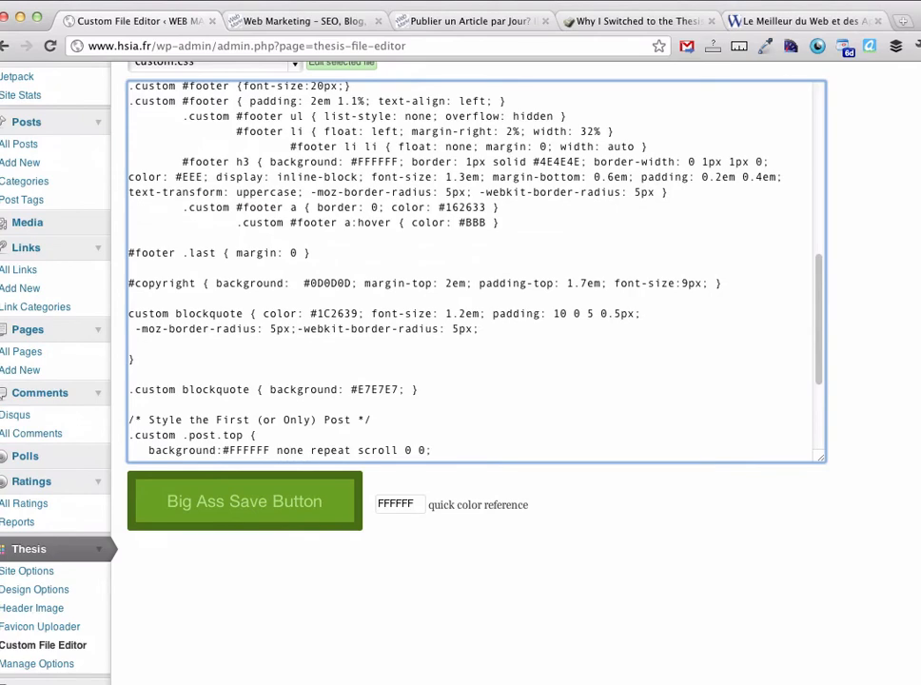
Step: Go to the Thesis Options Manager and review the download, upload and restore default choices for site and design options
{"action": "left_click", "coordinate": [19, 664]}
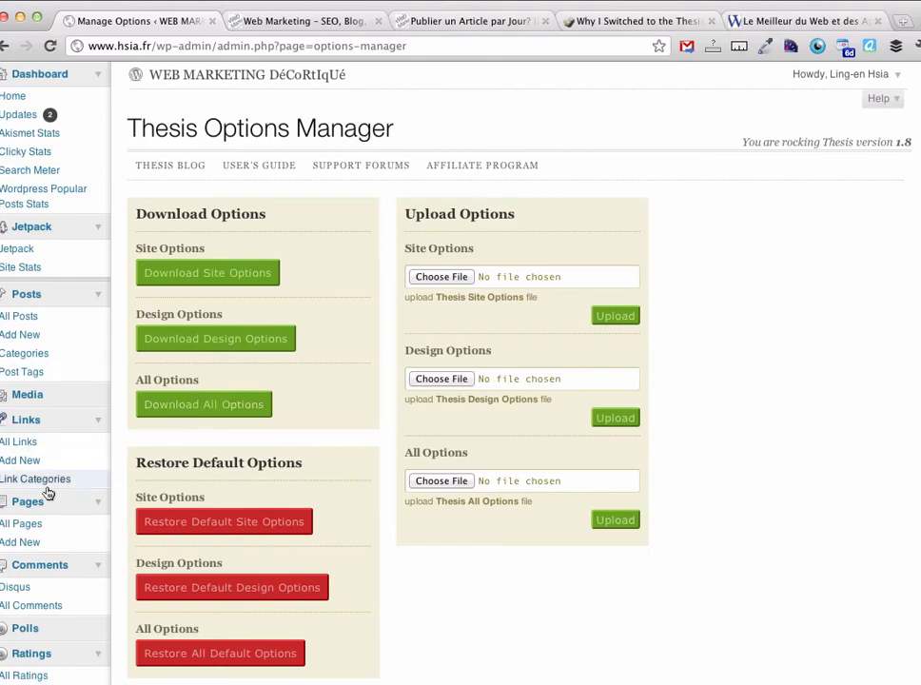
{"action": "scroll", "coordinate": [131, 491], "scroll_direction": "down", "scroll_amount": 10}
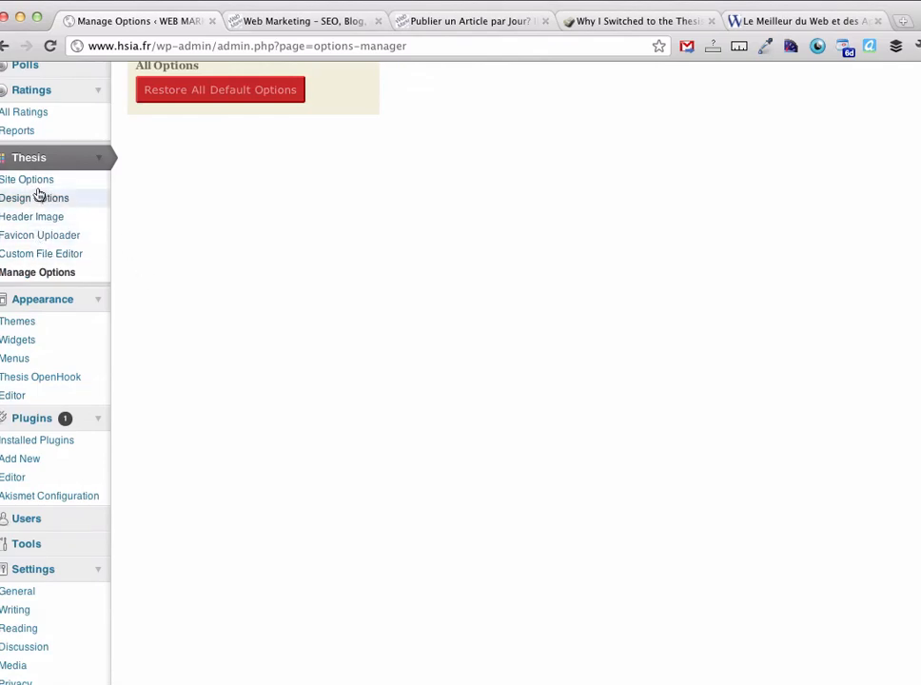
{"action": "scroll", "coordinate": [125, 207], "scroll_direction": "up", "scroll_amount": 8}
{"action": "scroll", "coordinate": [136, 255], "scroll_direction": "up", "scroll_amount": 2}
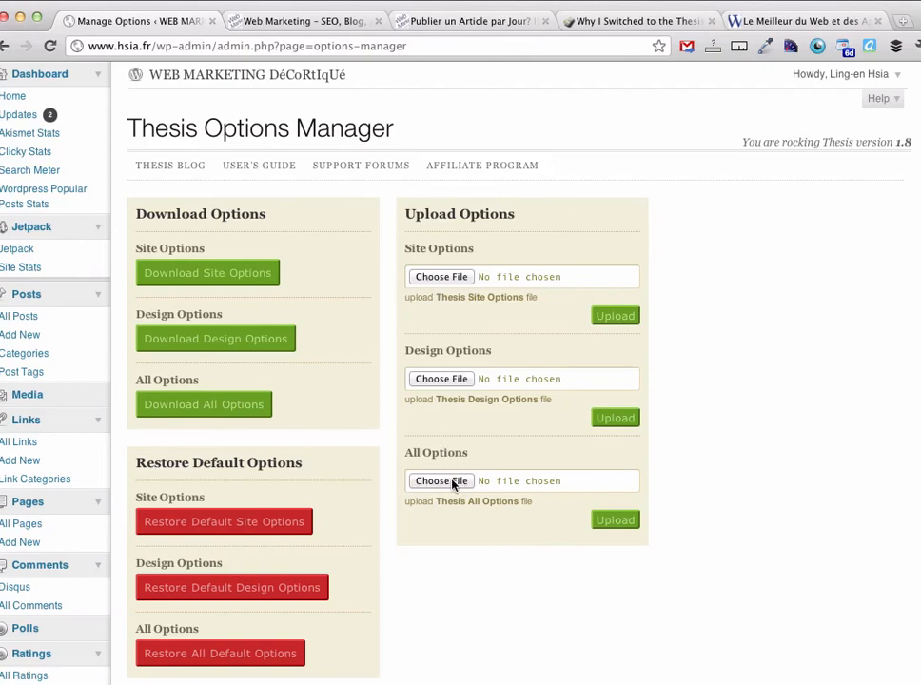
{"action": "scroll", "coordinate": [282, 329], "scroll_direction": "down", "scroll_amount": 5}
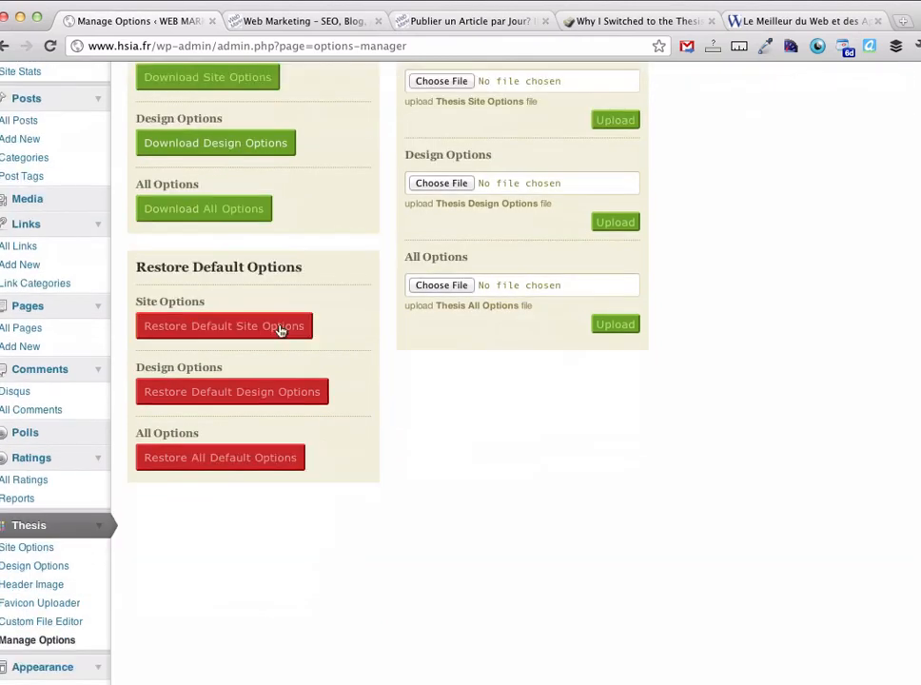
{"action": "scroll", "coordinate": [281, 329], "scroll_direction": "down", "scroll_amount": 4}
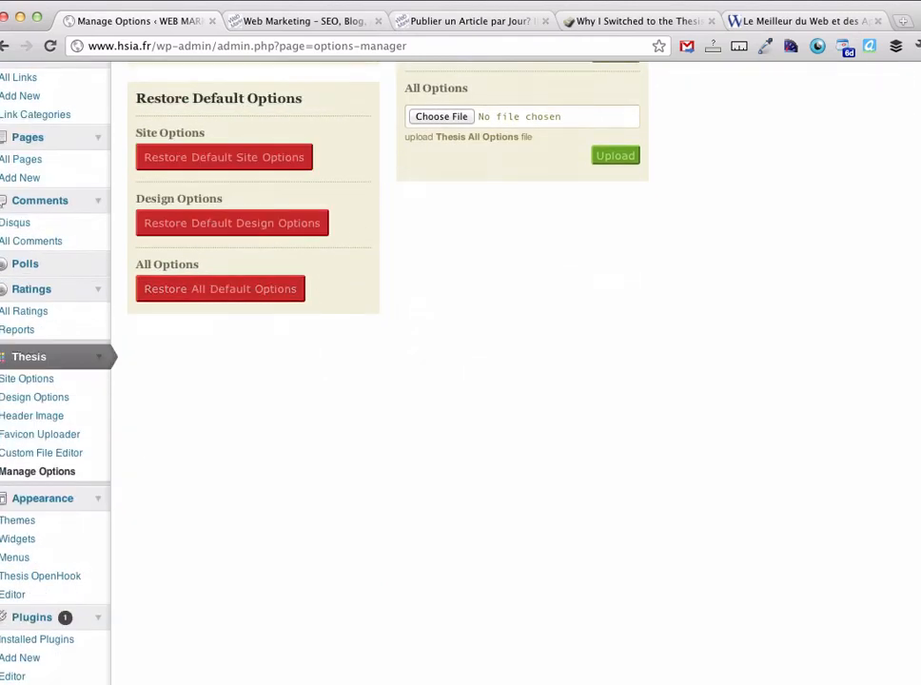